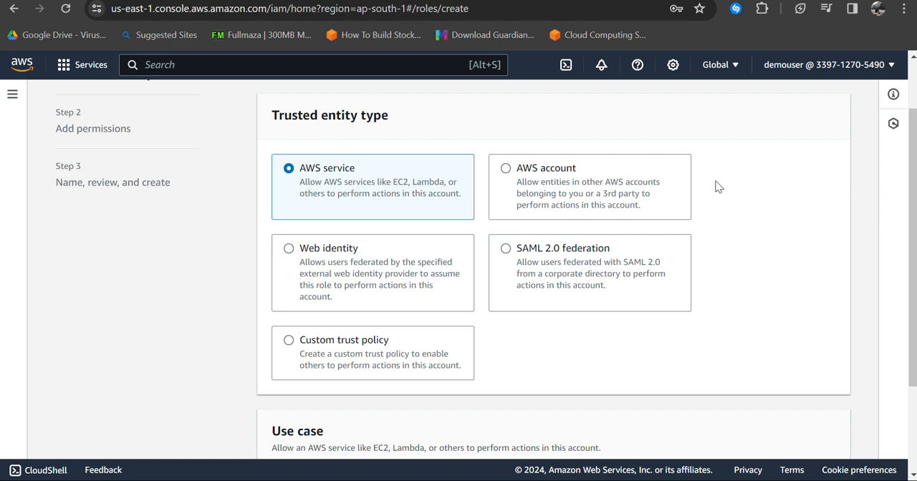
Step: Choose EC2 as the service and use case for the AWS service trusted entity, and continue to permissions
{"action": "scroll", "coordinate": [697, 199], "scroll_direction": "down", "scroll_amount": 2}
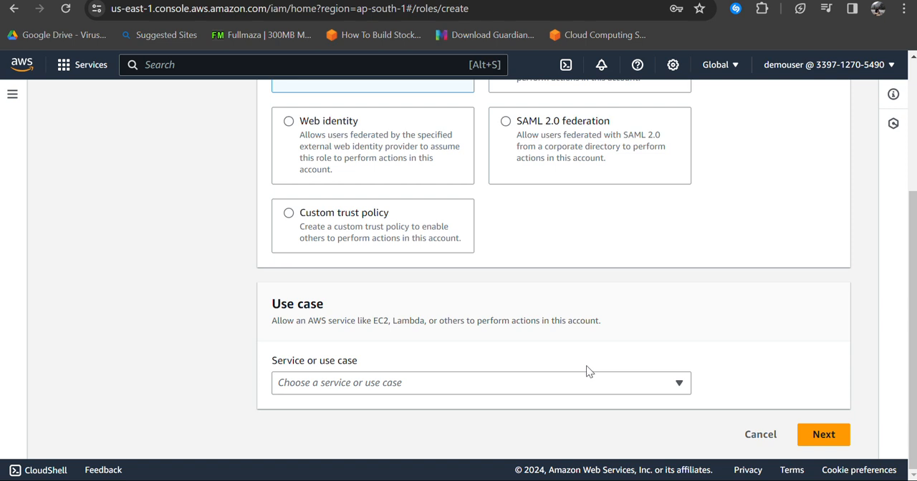
{"action": "left_click", "coordinate": [603, 382]}
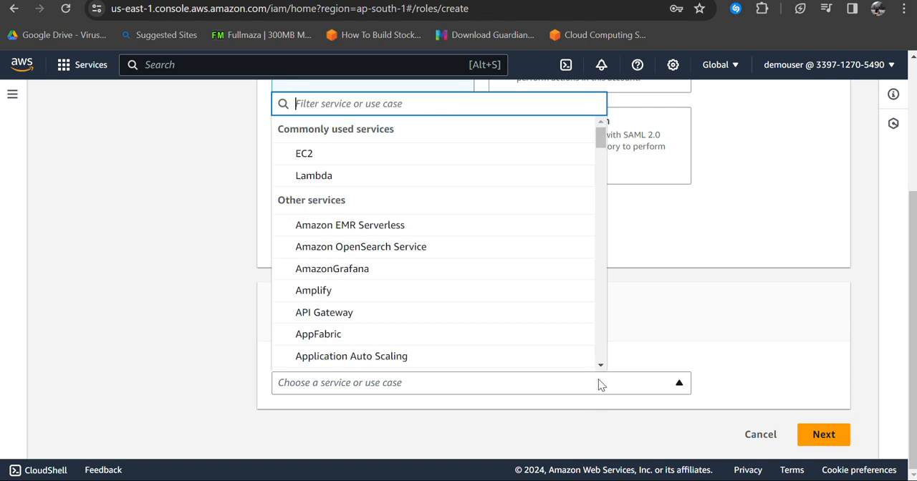
{"action": "left_click", "coordinate": [406, 153]}
{"action": "scroll", "coordinate": [448, 291], "scroll_direction": "down", "scroll_amount": 4}
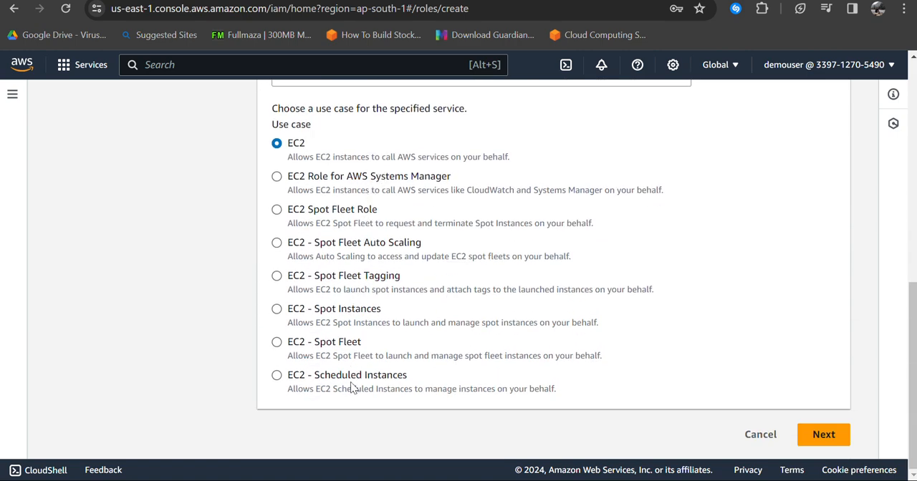
{"action": "left_click", "coordinate": [823, 434]}
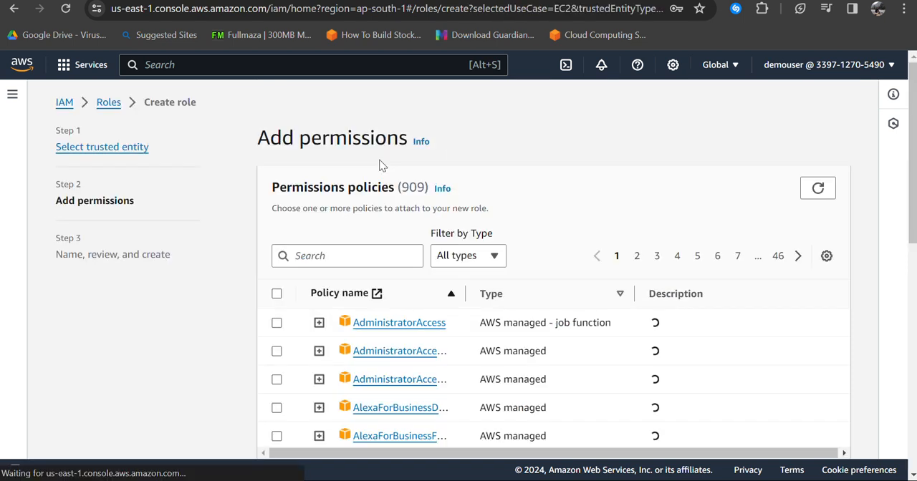
Step: Search the permissions policies for "rds", select AmazonRDSFullAccess for the role, and continue to the review
{"action": "left_click", "coordinate": [334, 255]}
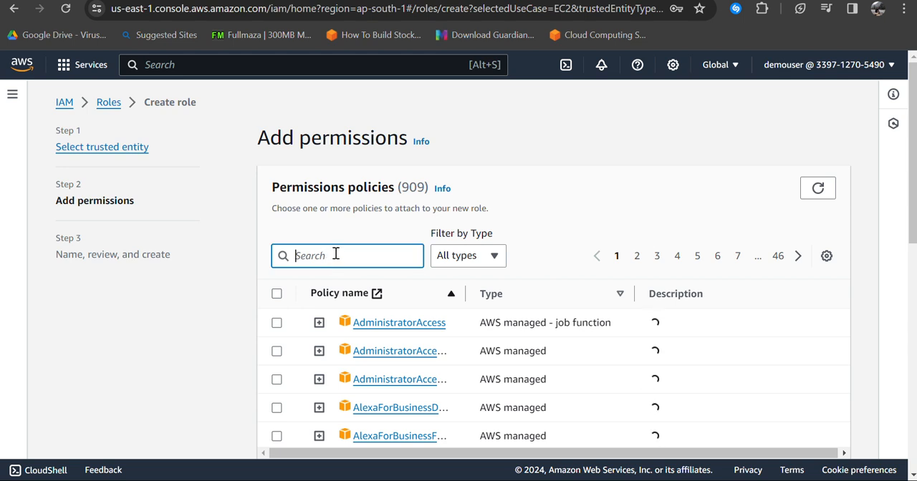
{"action": "type", "text": "rds"}
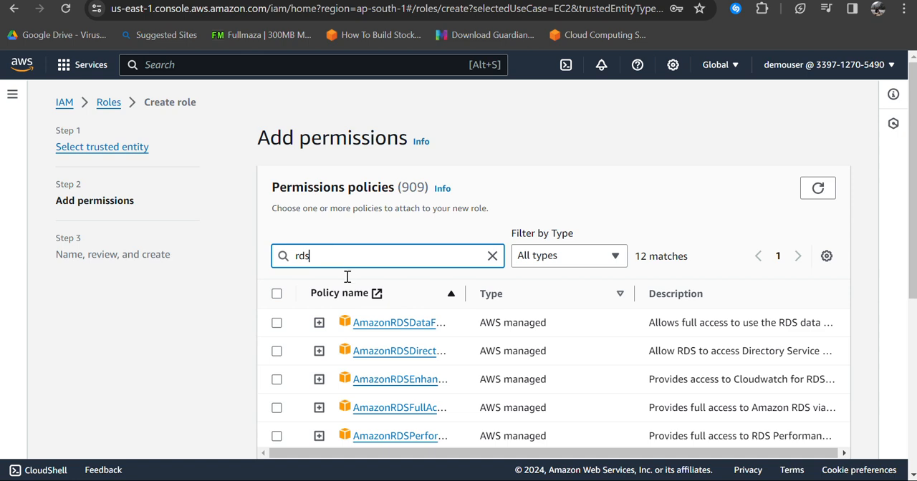
{"action": "scroll", "coordinate": [358, 362], "scroll_direction": "down", "scroll_amount": 4}
{"action": "scroll", "coordinate": [360, 367], "scroll_direction": "down", "scroll_amount": 1}
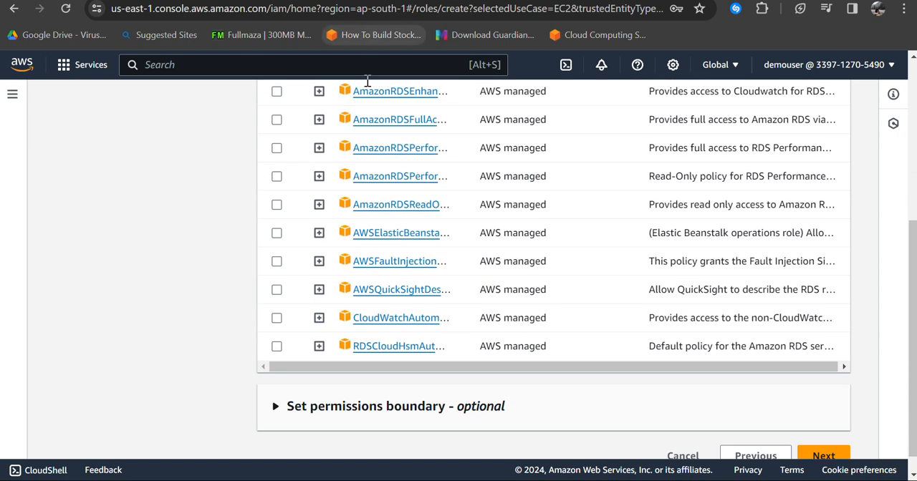
{"action": "left_click", "coordinate": [276, 119]}
{"action": "scroll", "coordinate": [444, 171], "scroll_direction": "down", "scroll_amount": 1}
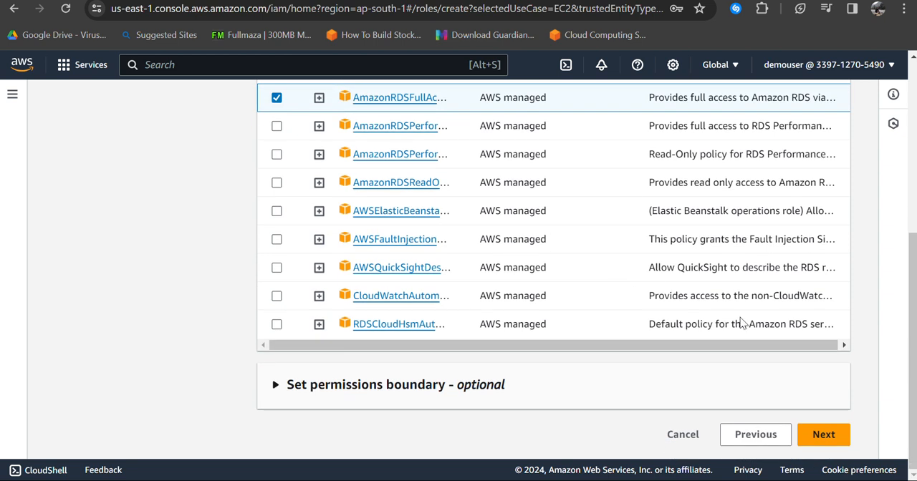
{"action": "left_click", "coordinate": [824, 434]}
Step: Name the role ec2forrds, create it, and dismiss the creation notice
{"action": "left_click", "coordinate": [444, 191]}
{"action": "type", "text": "e"}
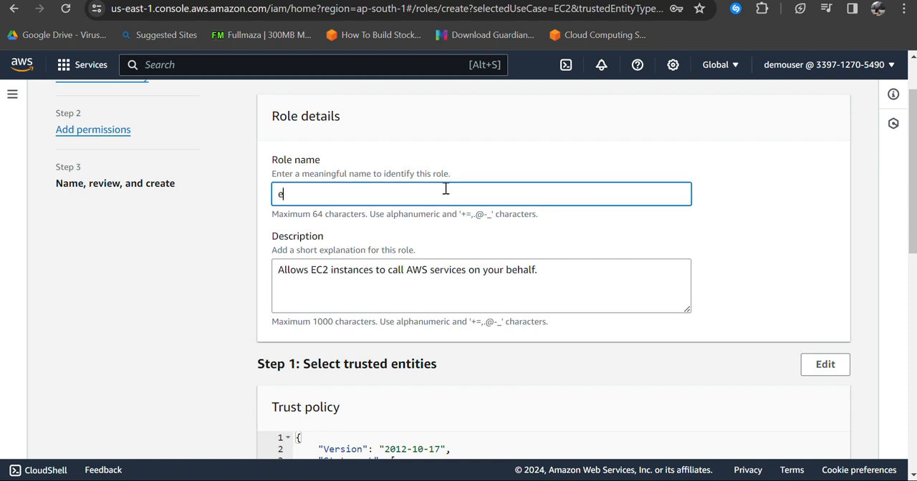
{"action": "type", "text": "c2"}
{"action": "key", "text": "BackSpace"}
{"action": "type", "text": "forrds"}
{"action": "scroll", "coordinate": [452, 239], "scroll_direction": "down", "scroll_amount": 8}
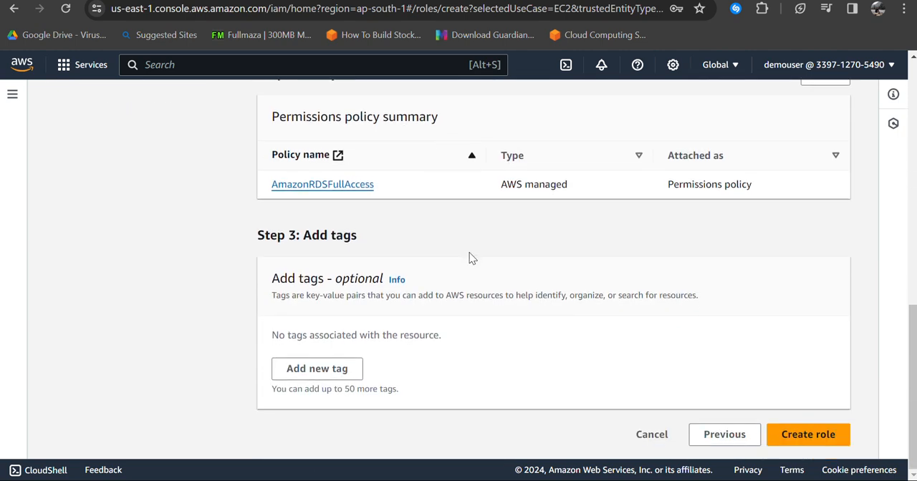
{"action": "left_click", "coordinate": [817, 435]}
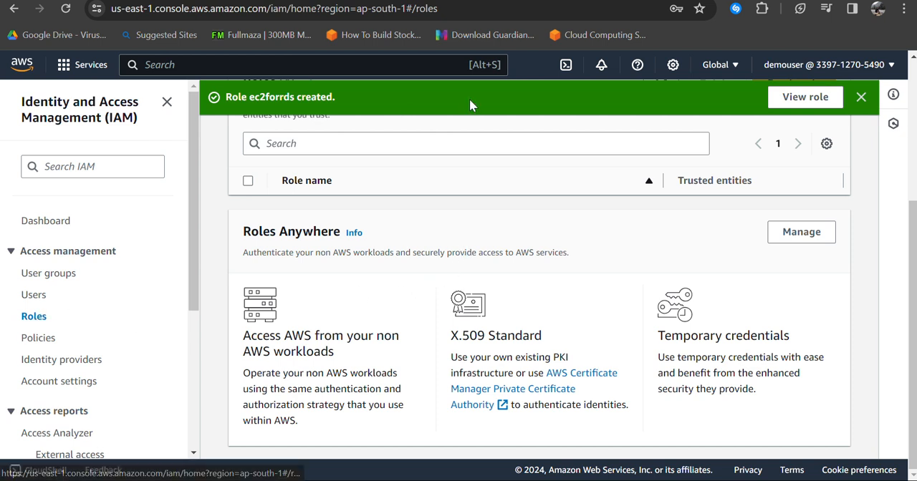
{"action": "left_click", "coordinate": [861, 97]}
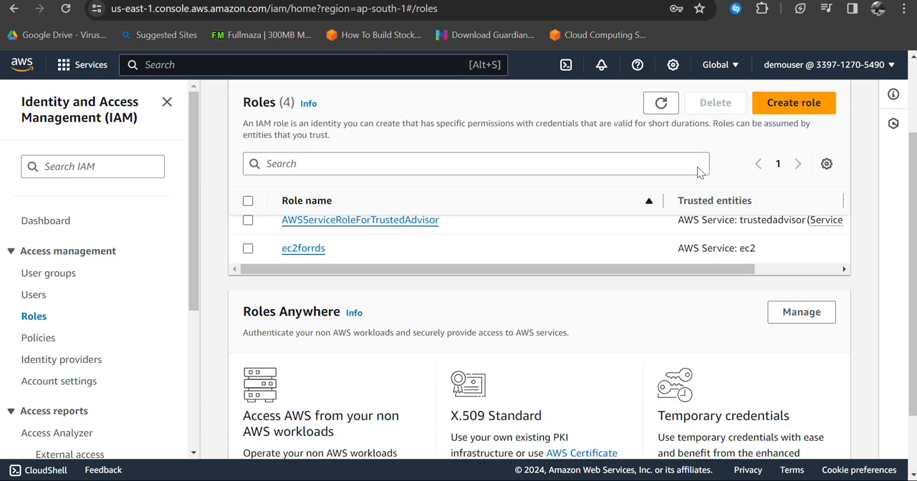
Step: Start another role with AWS account as the trusted entity type and choose Another AWS account
{"action": "left_click", "coordinate": [795, 107]}
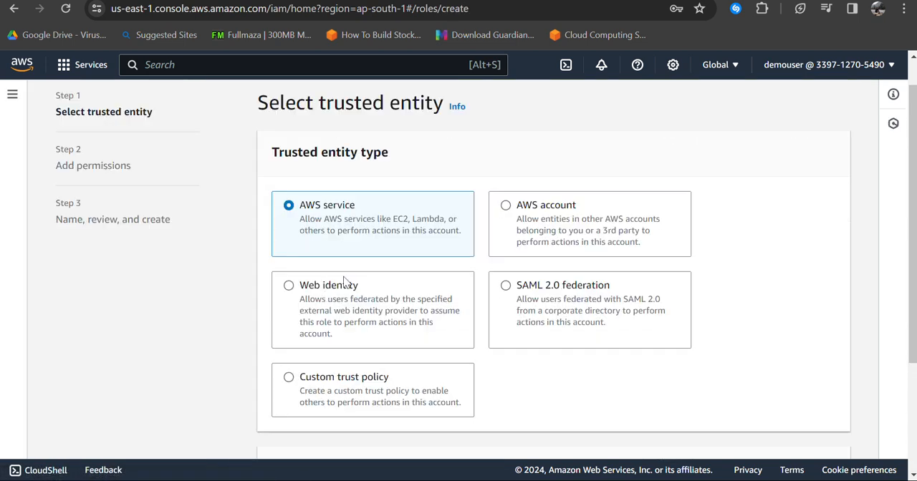
{"action": "left_click", "coordinate": [525, 219]}
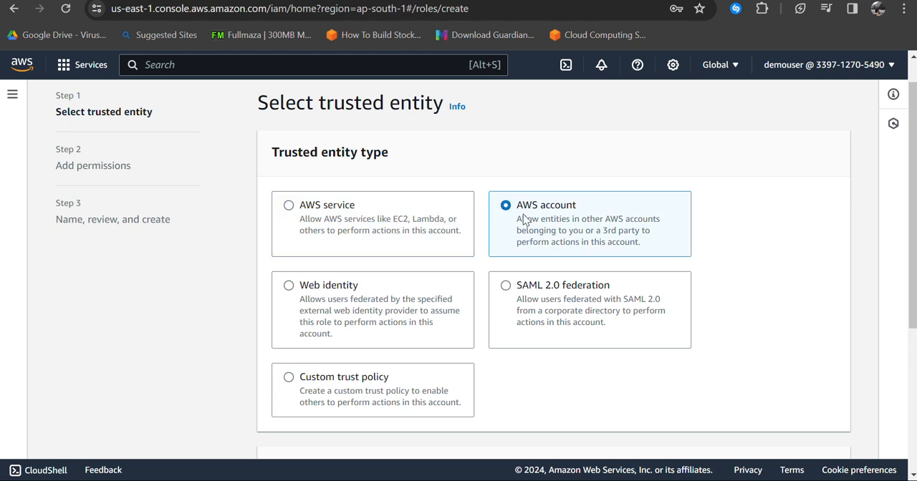
{"action": "scroll", "coordinate": [807, 221], "scroll_direction": "down", "scroll_amount": 3}
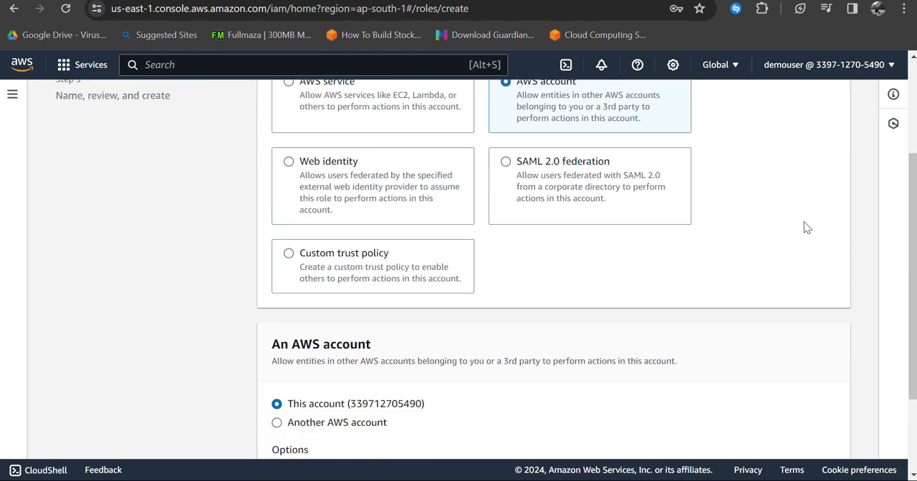
{"action": "scroll", "coordinate": [569, 252], "scroll_direction": "down", "scroll_amount": 1}
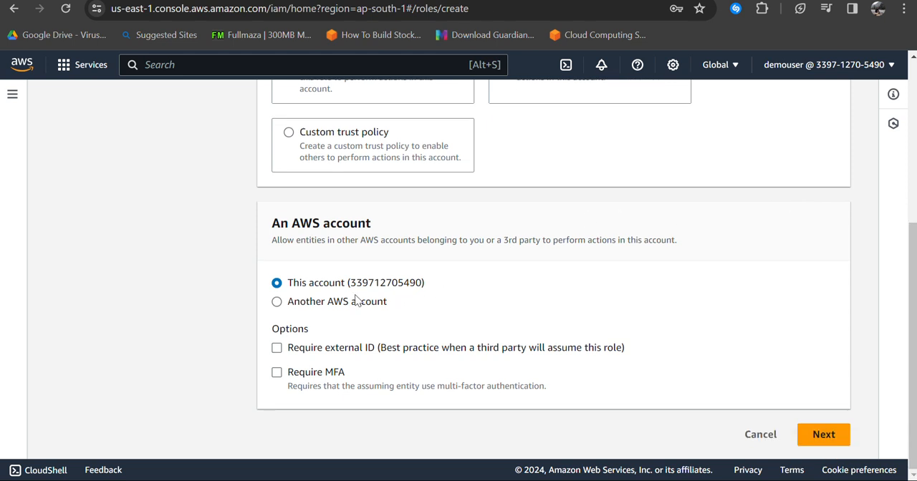
{"action": "left_click", "coordinate": [300, 305]}
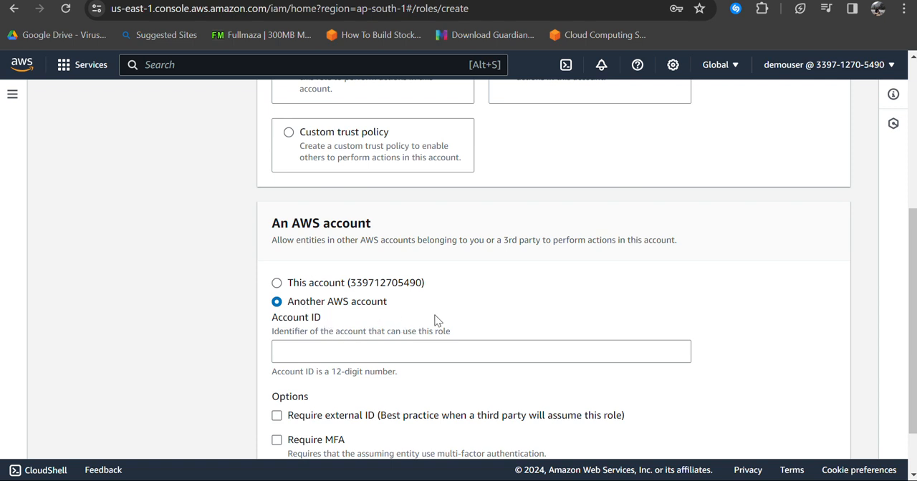
Step: Enter the other account's 12-digit account ID and continue to permissions
{"action": "scroll", "coordinate": [492, 265], "scroll_direction": "down", "scroll_amount": 1}
{"action": "left_click", "coordinate": [325, 282]}
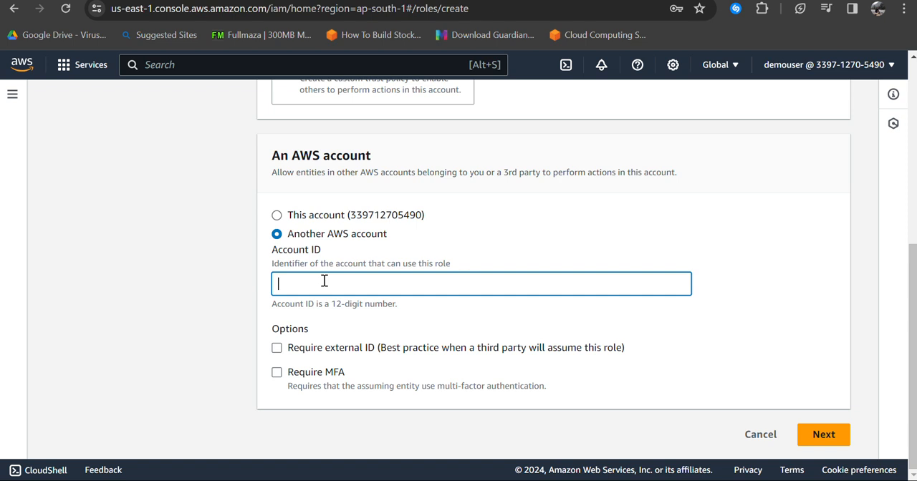
{"action": "type", "text": "767397800299"}
{"action": "left_click", "coordinate": [823, 431]}
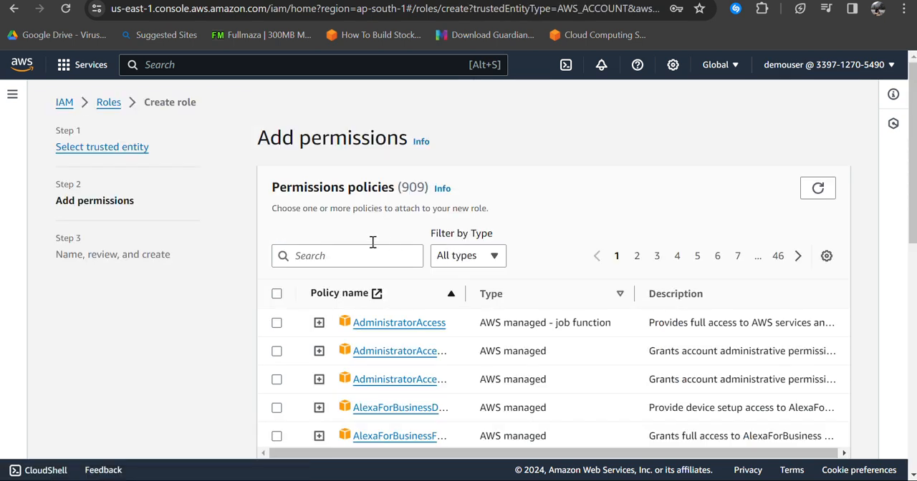
Step: Search the permissions policies for "ec2", select AmazonEC2FullAccess for the role, and continue to the review
{"action": "left_click", "coordinate": [317, 259]}
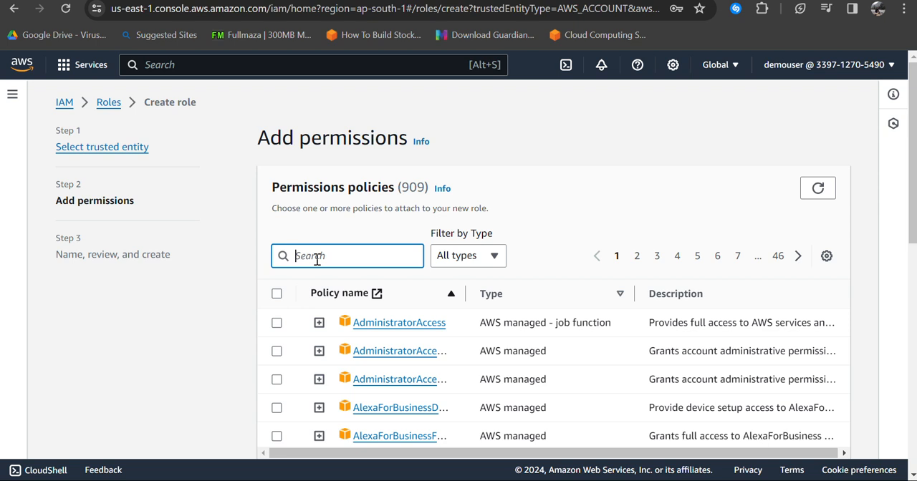
{"action": "type", "text": "e"}
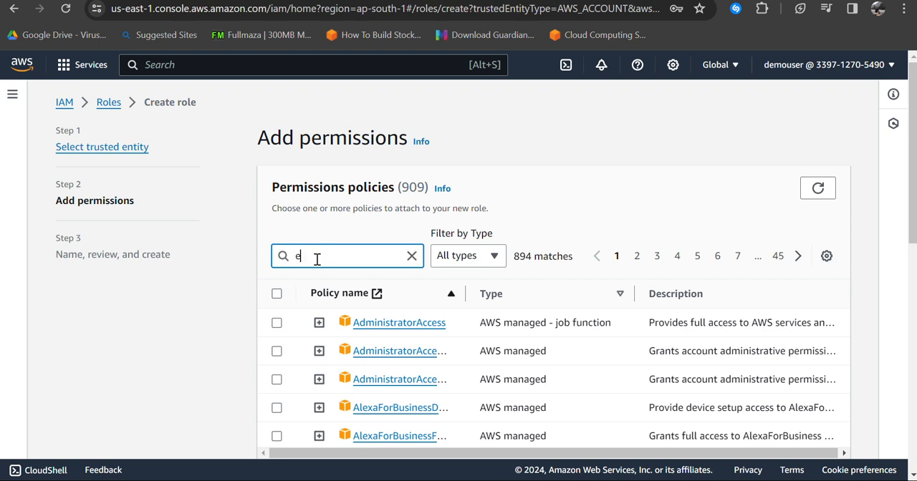
{"action": "type", "text": "c2"}
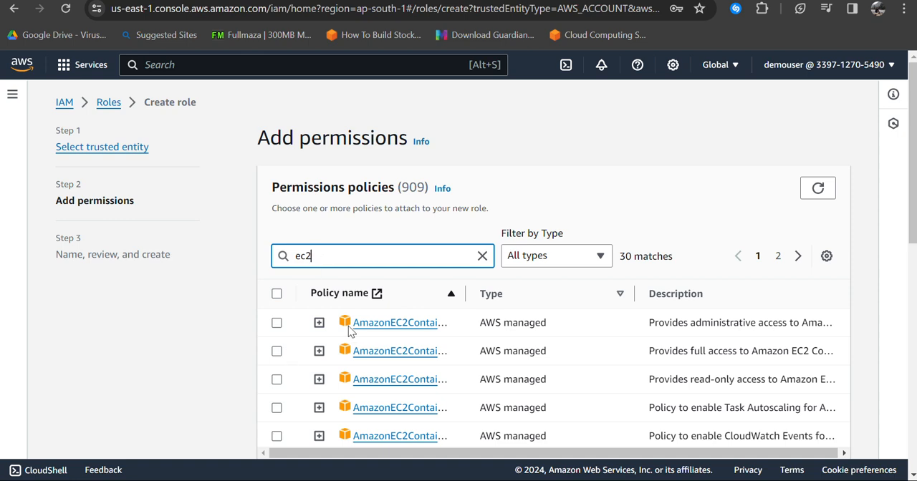
{"action": "scroll", "coordinate": [334, 341], "scroll_direction": "down", "scroll_amount": 1}
{"action": "scroll", "coordinate": [330, 338], "scroll_direction": "down", "scroll_amount": 2}
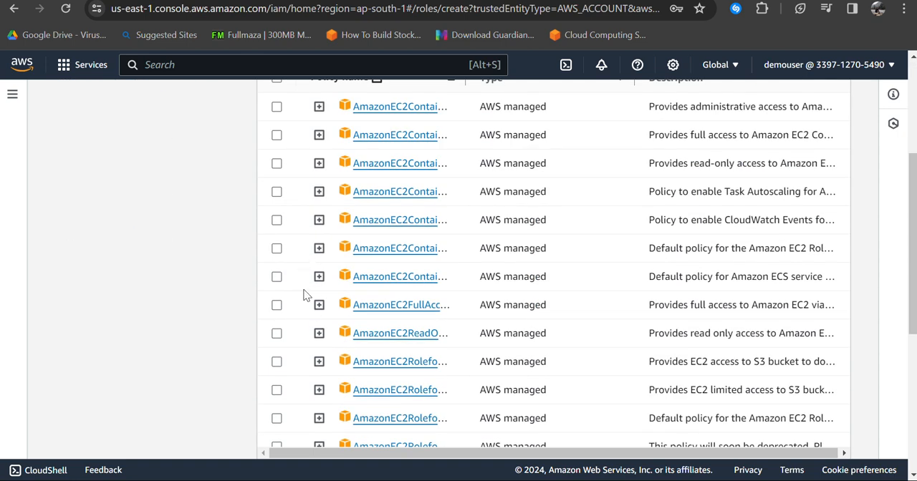
{"action": "left_click", "coordinate": [276, 305]}
{"action": "scroll", "coordinate": [580, 329], "scroll_direction": "down", "scroll_amount": 5}
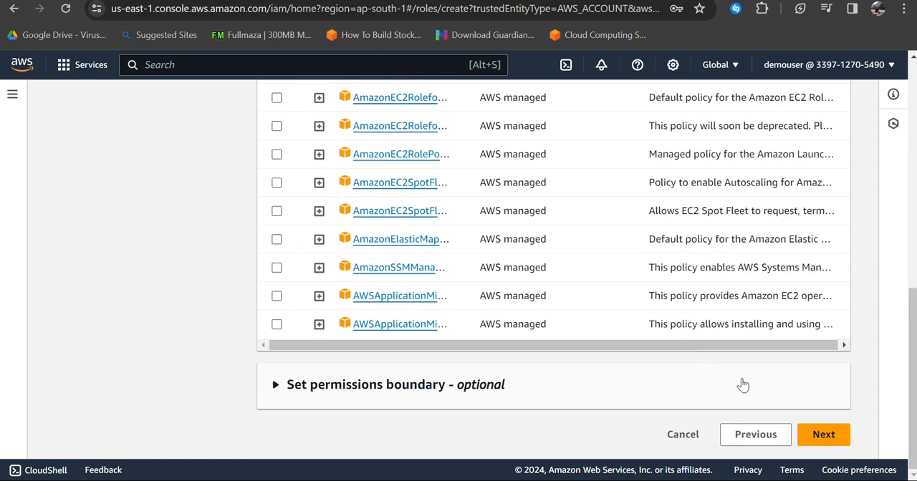
{"action": "left_click", "coordinate": [848, 442]}
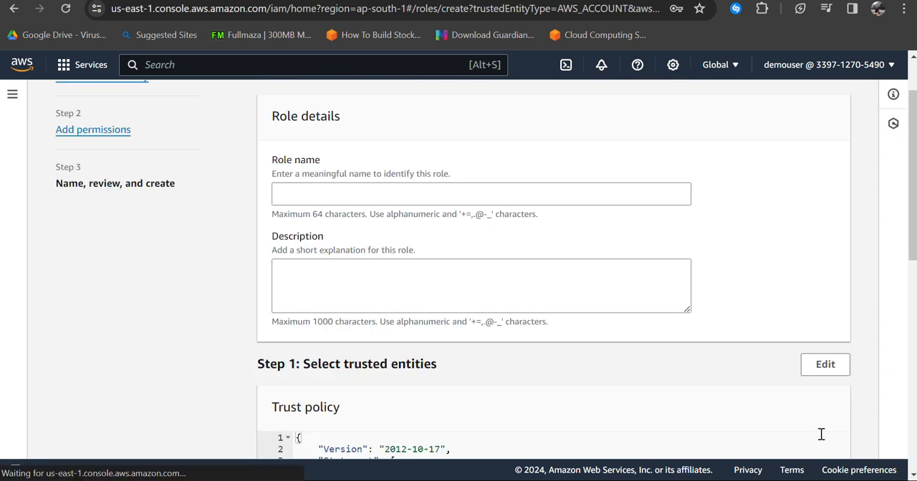
Step: Name the cross-account role role1 and create it
{"action": "left_click", "coordinate": [409, 193]}
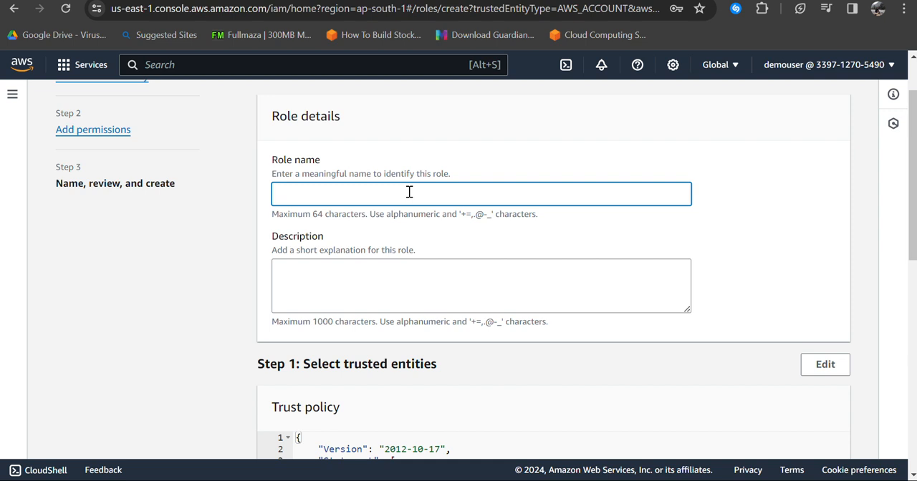
{"action": "type", "text": "role1"}
{"action": "scroll", "coordinate": [408, 215], "scroll_direction": "down", "scroll_amount": 8}
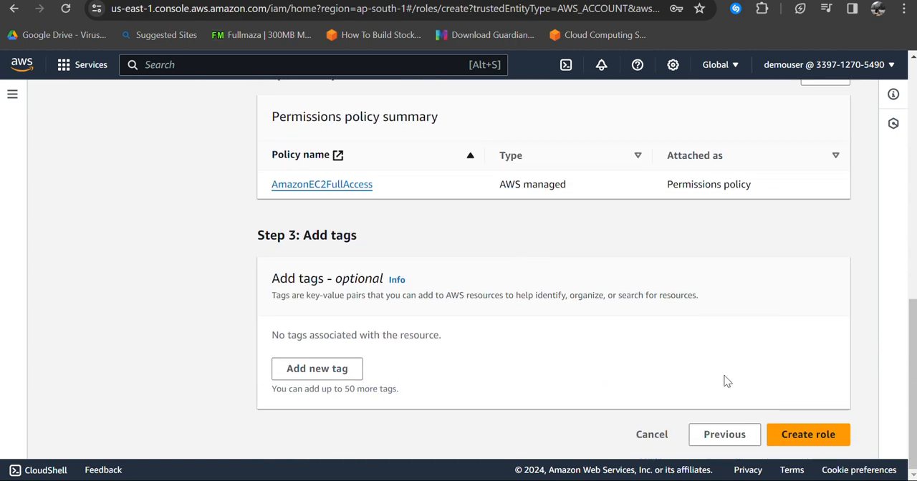
{"action": "left_click", "coordinate": [824, 438]}
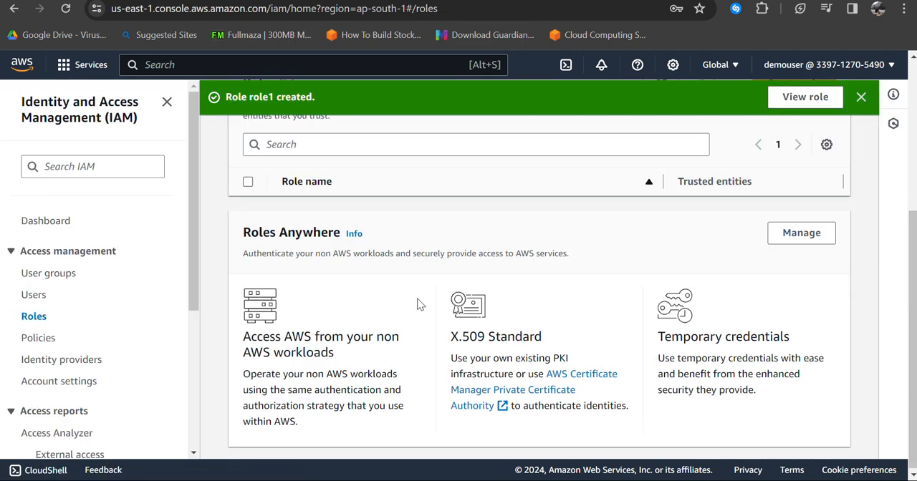
{"action": "scroll", "coordinate": [417, 302], "scroll_direction": "up", "scroll_amount": 3}
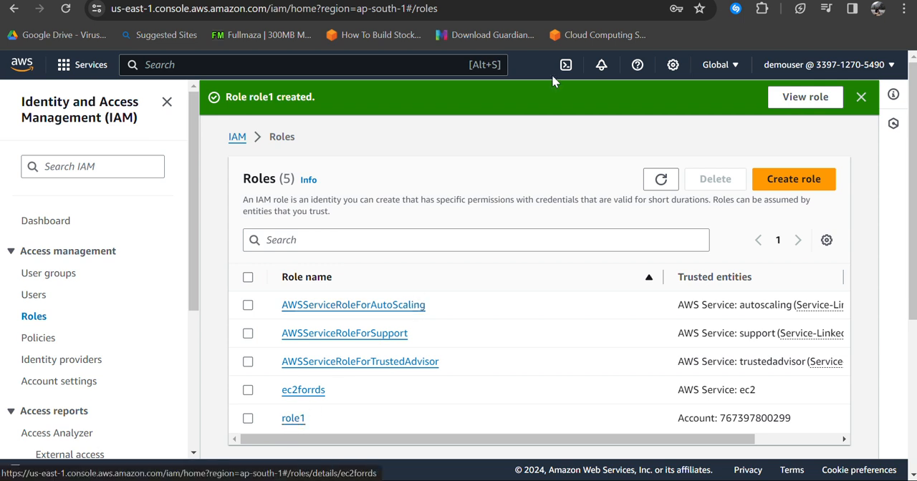
Step: Open the AWS website in a new Incognito window and go to its sign-in page
{"action": "key", "text": "ctrl+shift+n"}
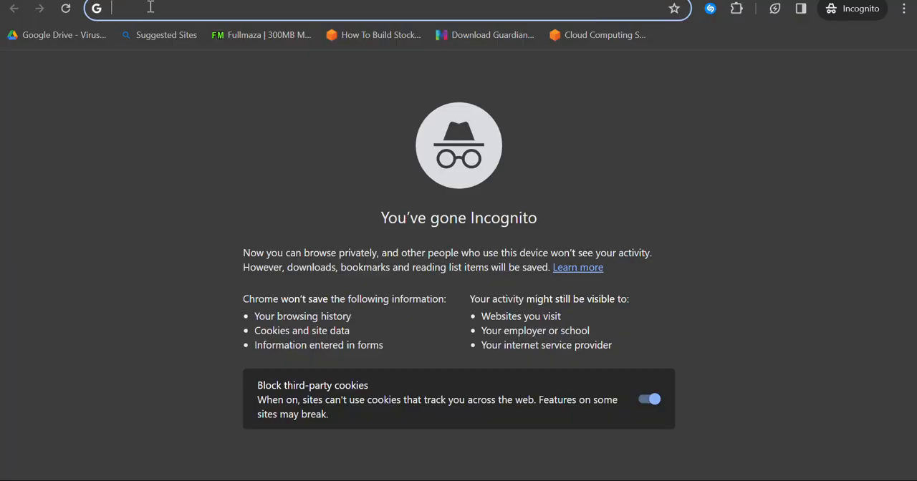
{"action": "type", "text": "aws"}
{"action": "key", "text": "Return"}
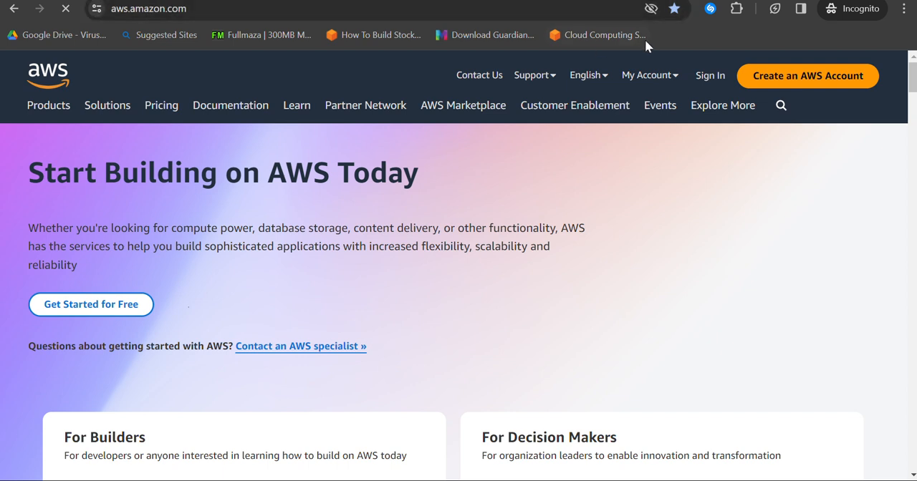
{"action": "left_click", "coordinate": [702, 83]}
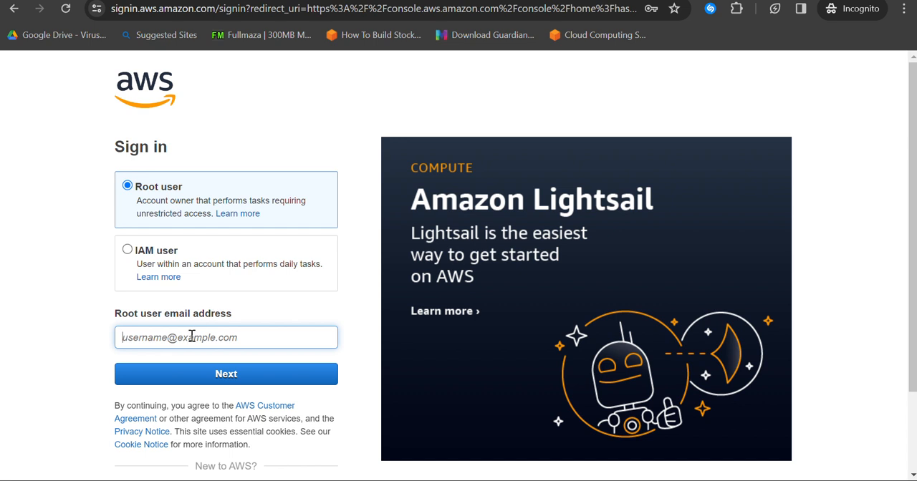
Step: Fill in the root user's e-mail address on the AWS sign-in form
{"action": "left_click", "coordinate": [191, 336]}
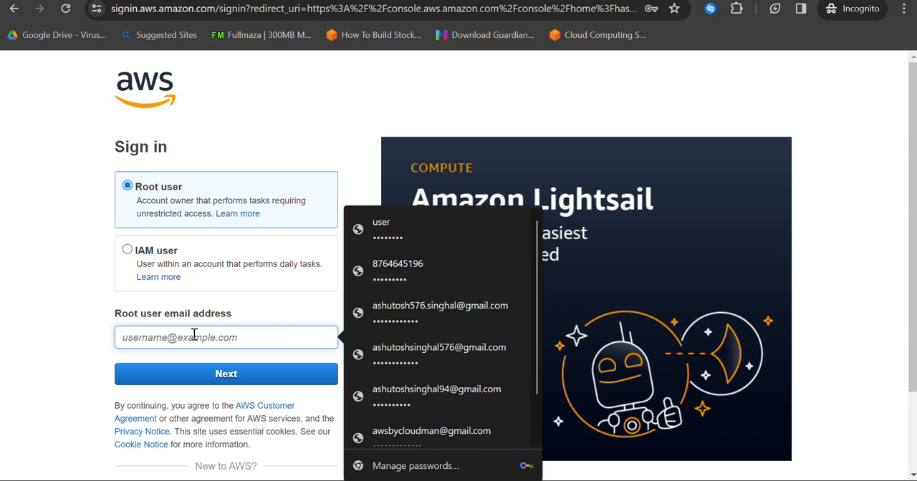
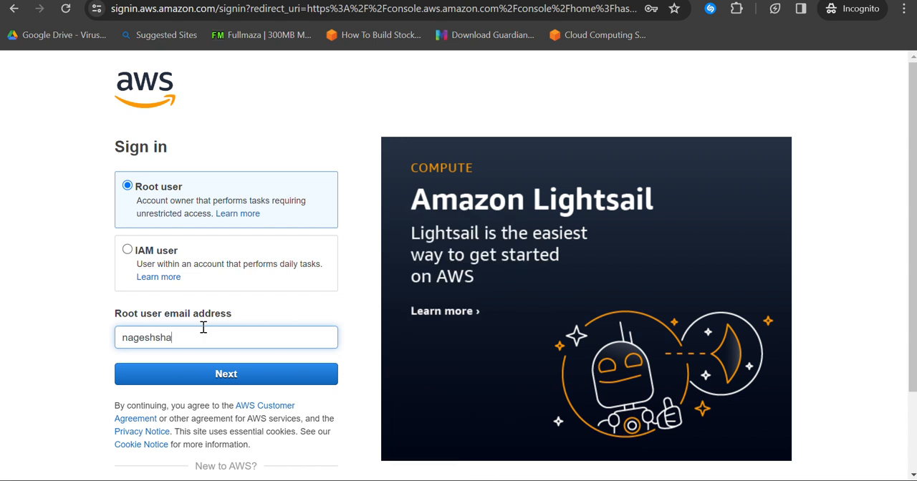
{"action": "left_click", "coordinate": [480, 2]}
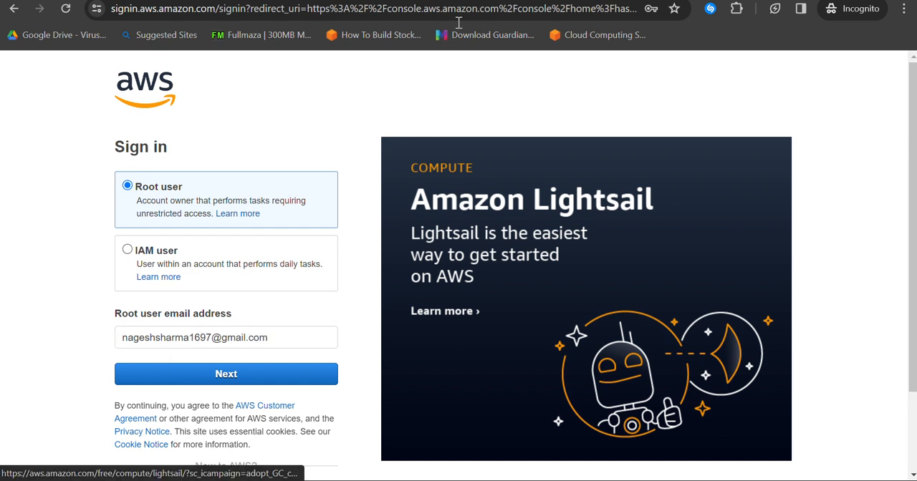
Step: Continue to the root user password form, enter the account password, and sign in to the AWS console
{"action": "left_click", "coordinate": [275, 380]}
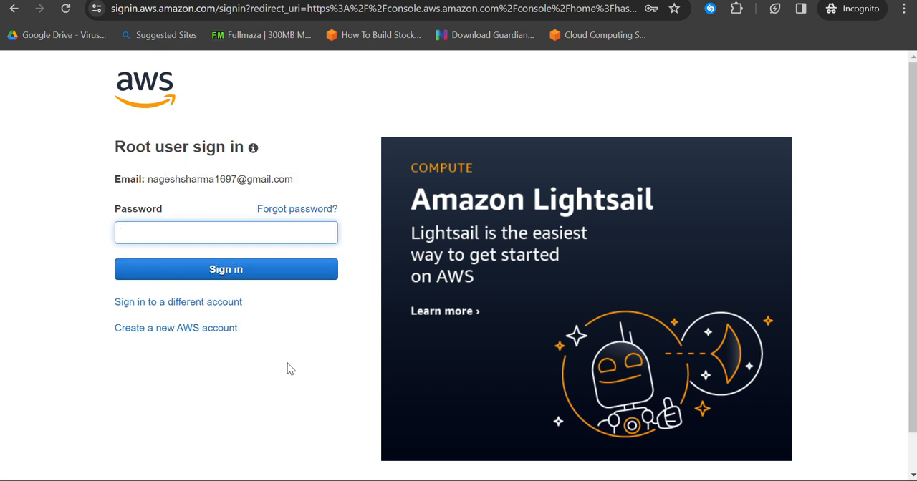
{"action": "type", "text": "•"}
{"action": "type", "text": "•••••"}
{"action": "key", "text": "BackSpace"}
{"action": "key", "text": "BackSpace"}
{"action": "left_click", "coordinate": [297, 266]}
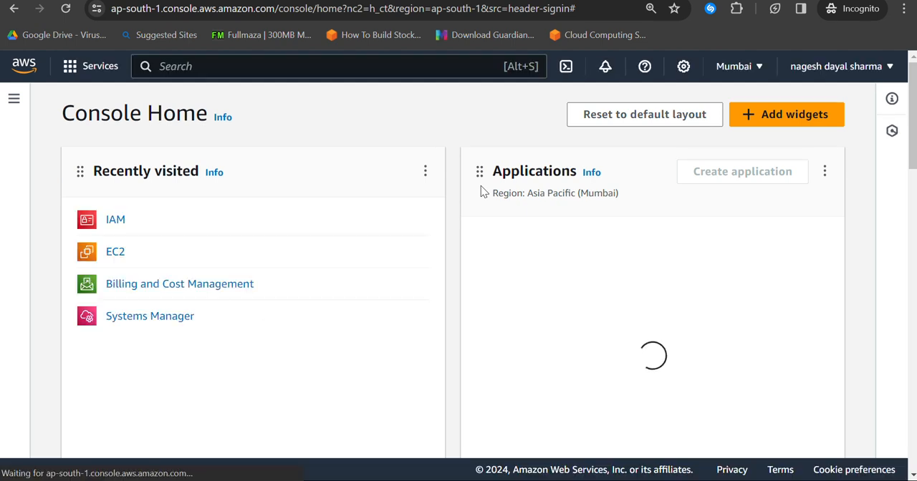
Step: Open the IAM users list, start creating a user, and fill in the new user's name
{"action": "left_click", "coordinate": [117, 222]}
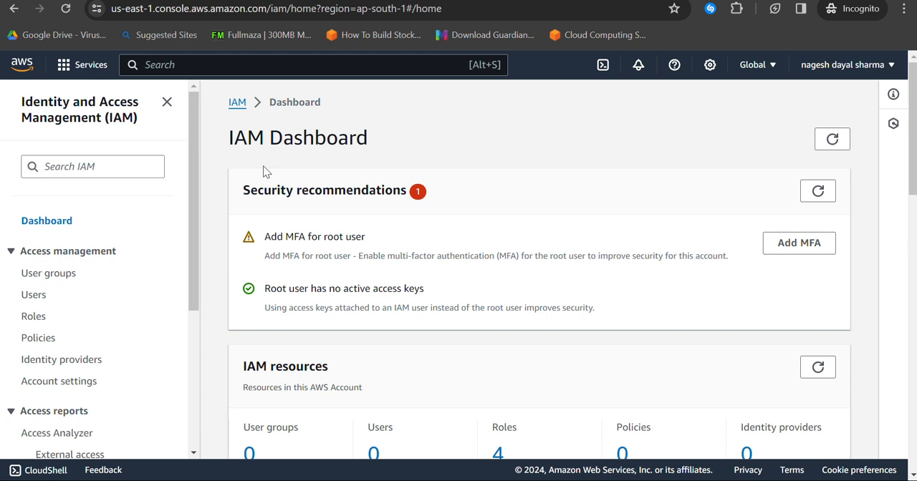
{"action": "scroll", "coordinate": [336, 265], "scroll_direction": "down", "scroll_amount": 4}
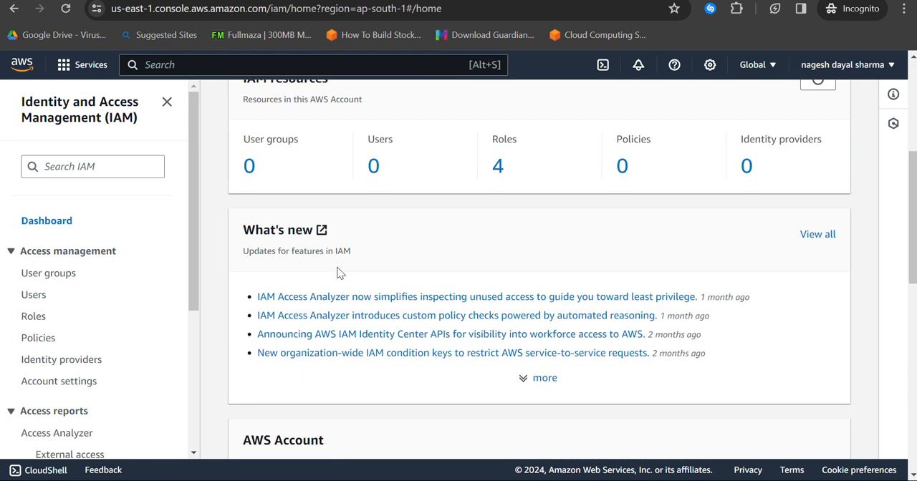
{"action": "left_click", "coordinate": [369, 166]}
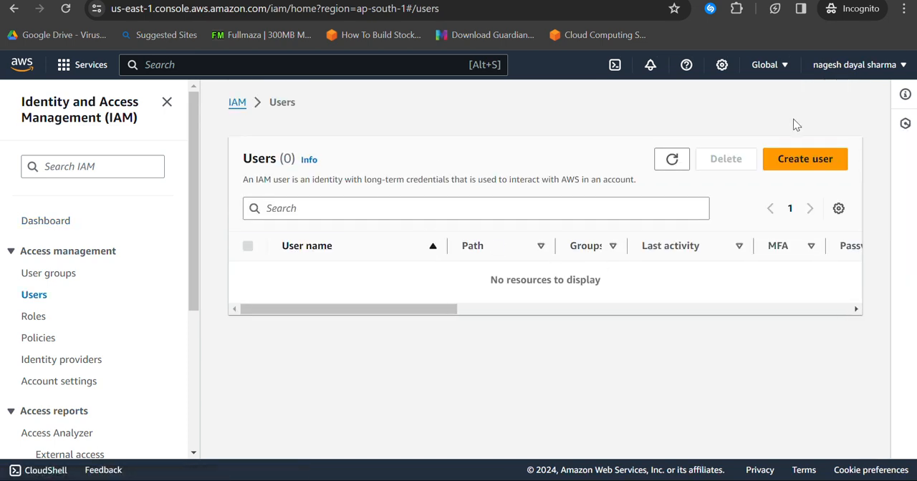
{"action": "left_click", "coordinate": [796, 159]}
{"action": "left_click", "coordinate": [357, 246]}
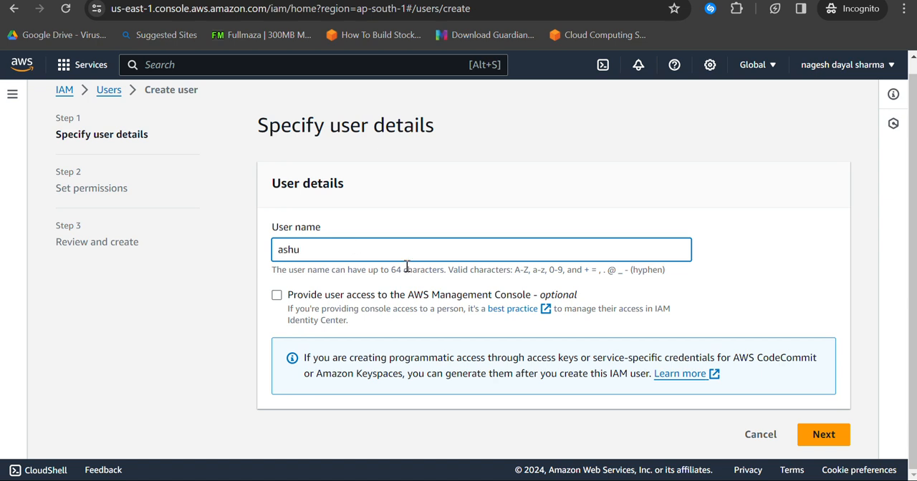
Step: Give the user AWS Management Console access and choose to create an IAM user as the user type
{"action": "left_click", "coordinate": [465, 302]}
{"action": "scroll", "coordinate": [715, 312], "scroll_direction": "down", "scroll_amount": 3}
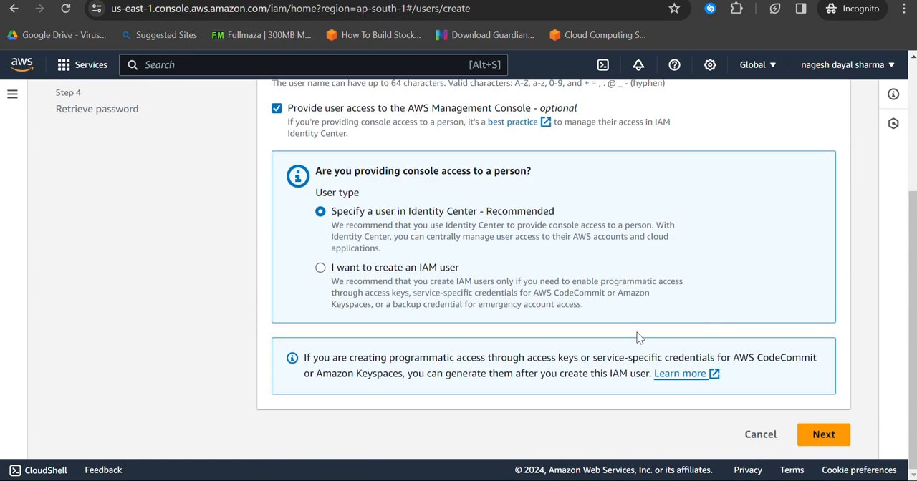
{"action": "left_click", "coordinate": [385, 276]}
Step: Enter a custom console password, turn off the required password change at next sign-in, and continue to the permissions
{"action": "scroll", "coordinate": [452, 308], "scroll_direction": "down", "scroll_amount": 2}
{"action": "scroll", "coordinate": [452, 308], "scroll_direction": "down", "scroll_amount": 1}
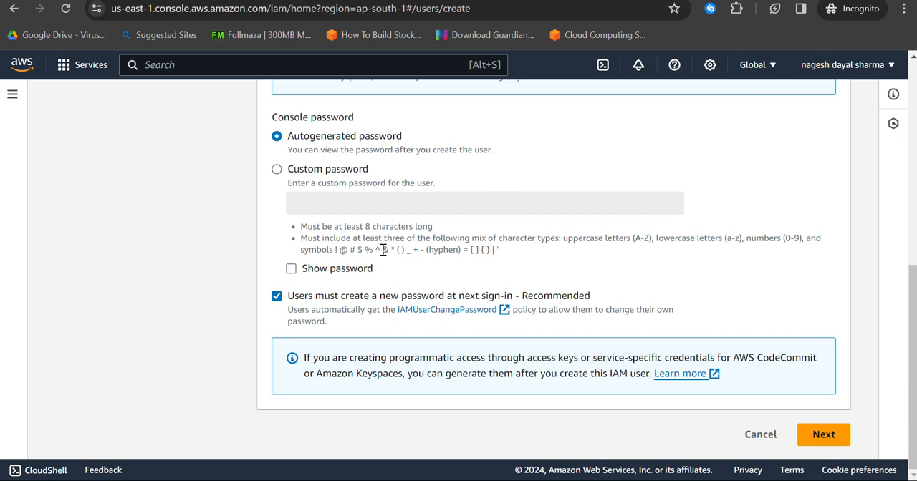
{"action": "left_click", "coordinate": [326, 172]}
{"action": "left_click", "coordinate": [332, 202]}
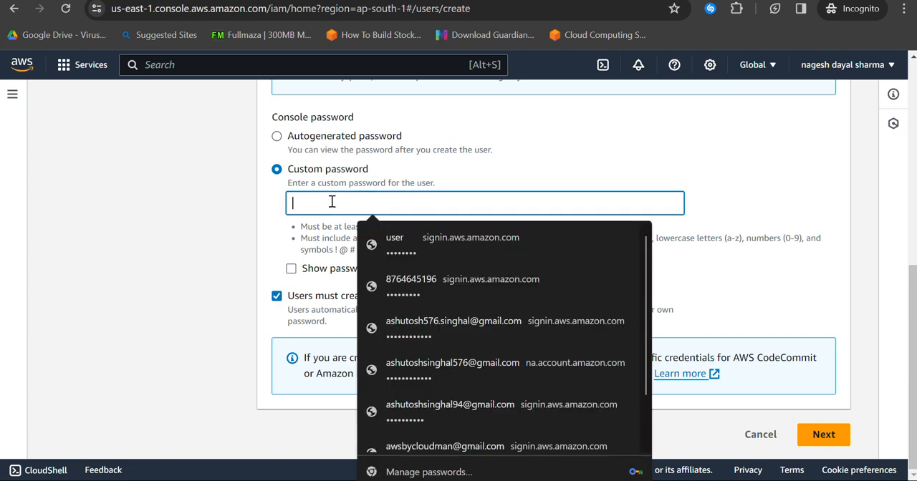
{"action": "type", "text": "P"}
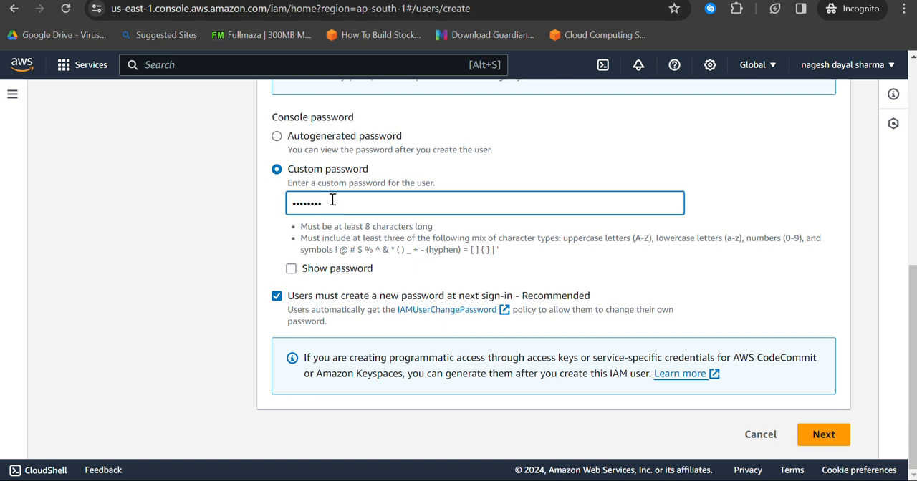
{"action": "left_click", "coordinate": [296, 305]}
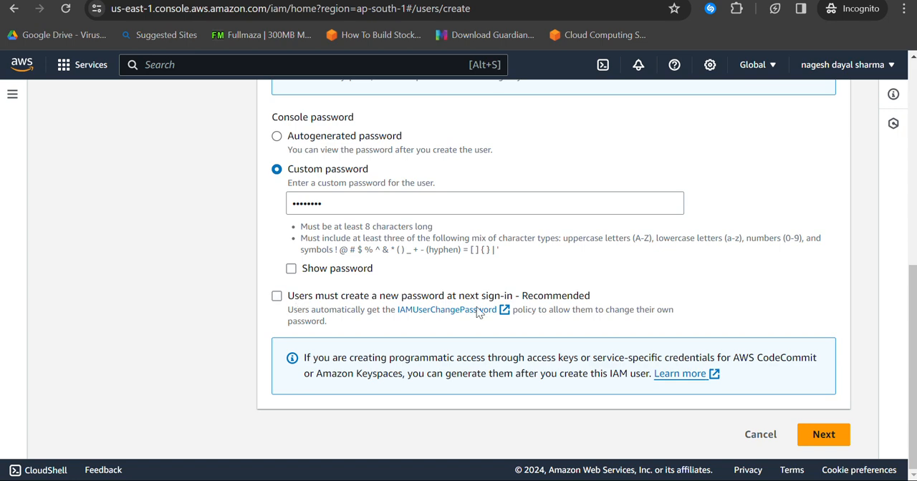
{"action": "left_click", "coordinate": [823, 435]}
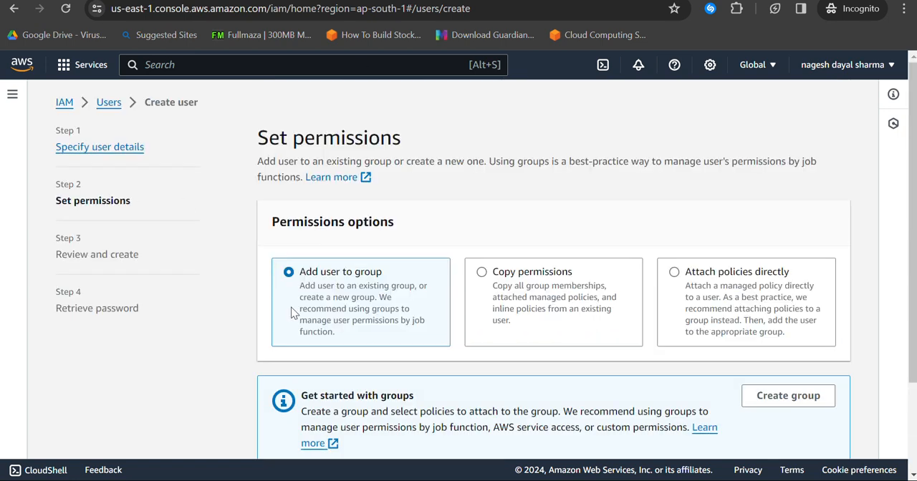
Step: Choose to attach policies directly, search for "ec2", select AmazonEC2FullAccess, and continue to the review
{"action": "left_click", "coordinate": [730, 281]}
{"action": "scroll", "coordinate": [362, 126], "scroll_direction": "down", "scroll_amount": 4}
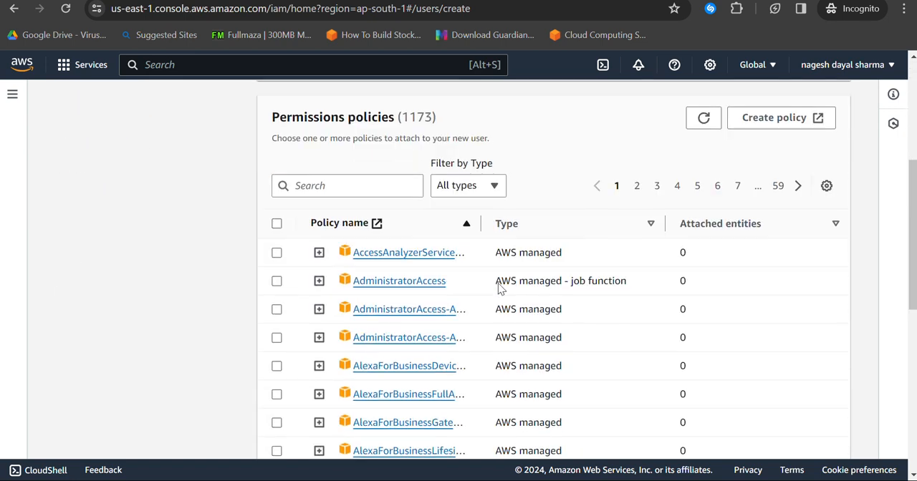
{"action": "left_click", "coordinate": [326, 178]}
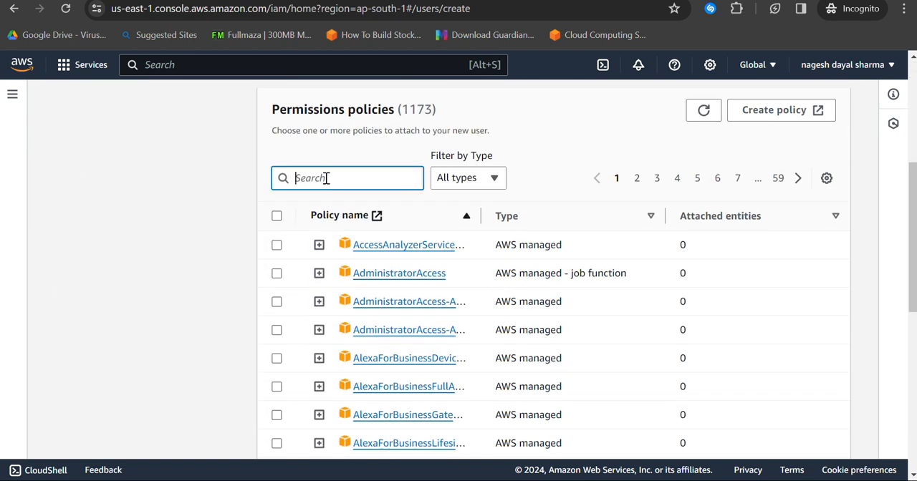
{"action": "type", "text": "ec"}
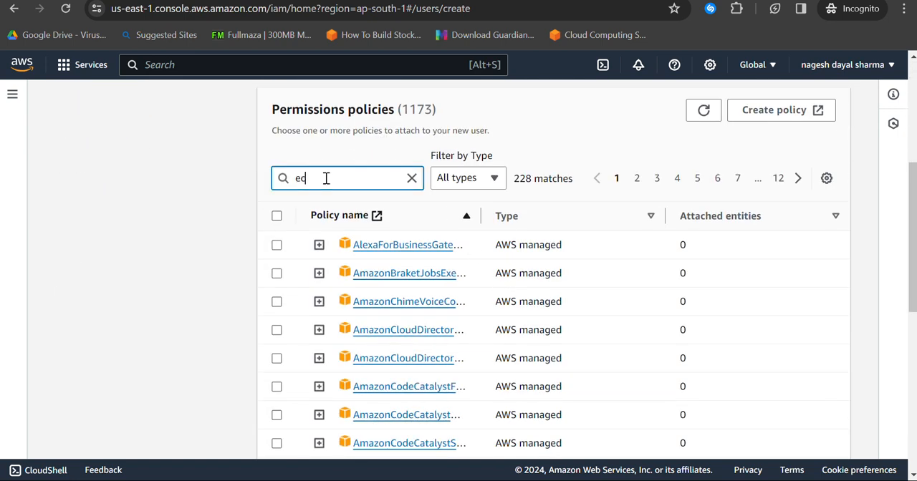
{"action": "type", "text": "2"}
{"action": "scroll", "coordinate": [326, 178], "scroll_direction": "down", "scroll_amount": 3}
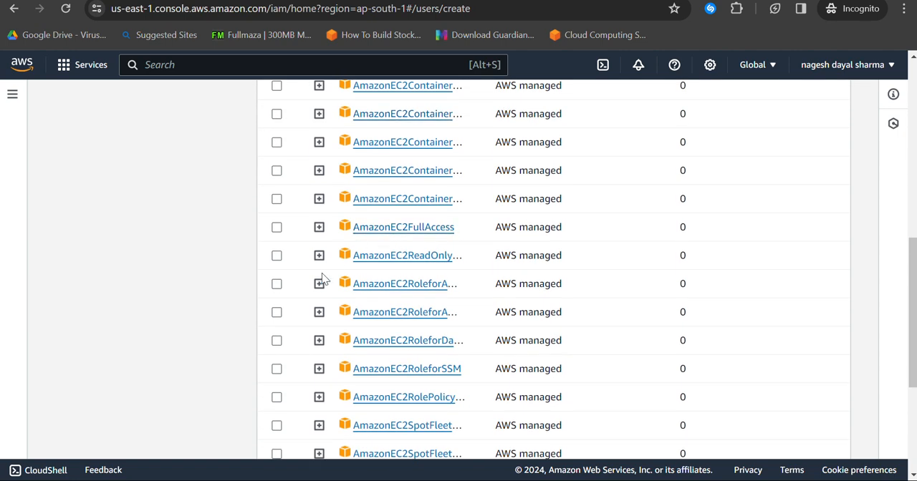
{"action": "left_click", "coordinate": [300, 227]}
{"action": "scroll", "coordinate": [532, 269], "scroll_direction": "down", "scroll_amount": 3}
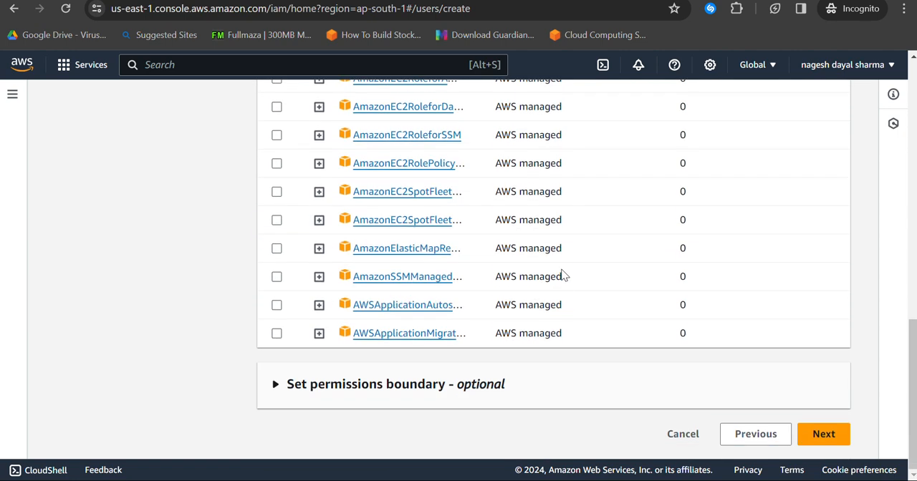
{"action": "left_click", "coordinate": [820, 434]}
Step: Create the user and return to the users list without viewing or downloading the console password
{"action": "scroll", "coordinate": [525, 245], "scroll_direction": "down", "scroll_amount": 3}
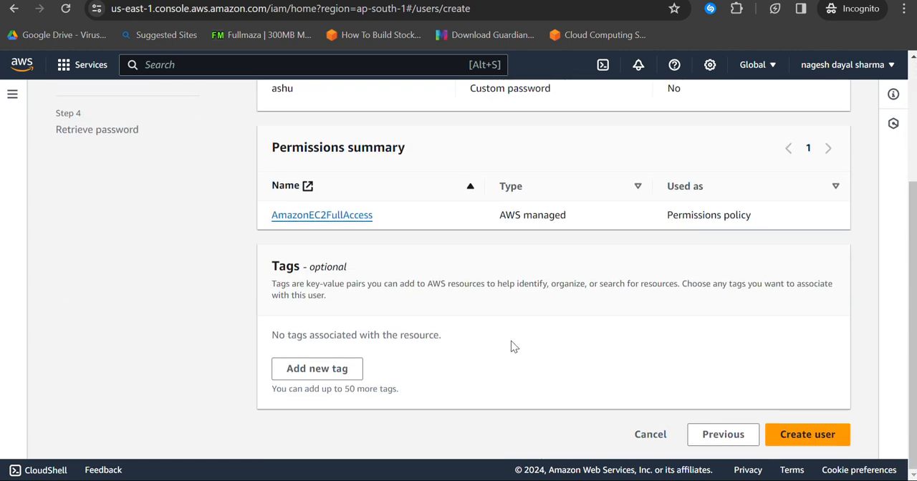
{"action": "left_click", "coordinate": [797, 432]}
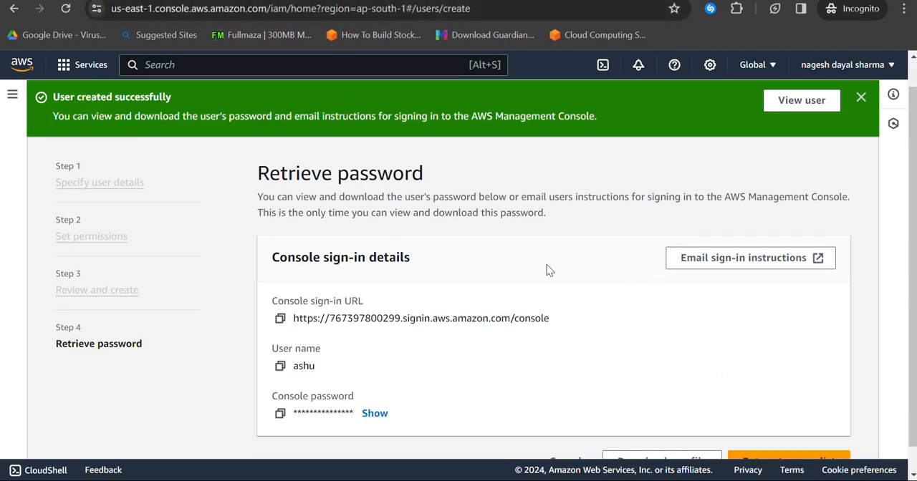
{"action": "scroll", "coordinate": [595, 262], "scroll_direction": "down", "scroll_amount": 1}
{"action": "left_click", "coordinate": [565, 434]}
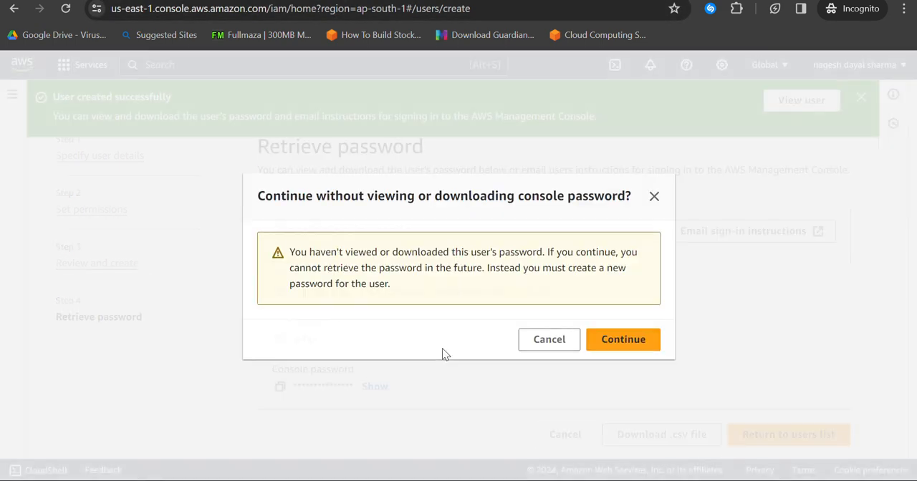
{"action": "left_click", "coordinate": [552, 350]}
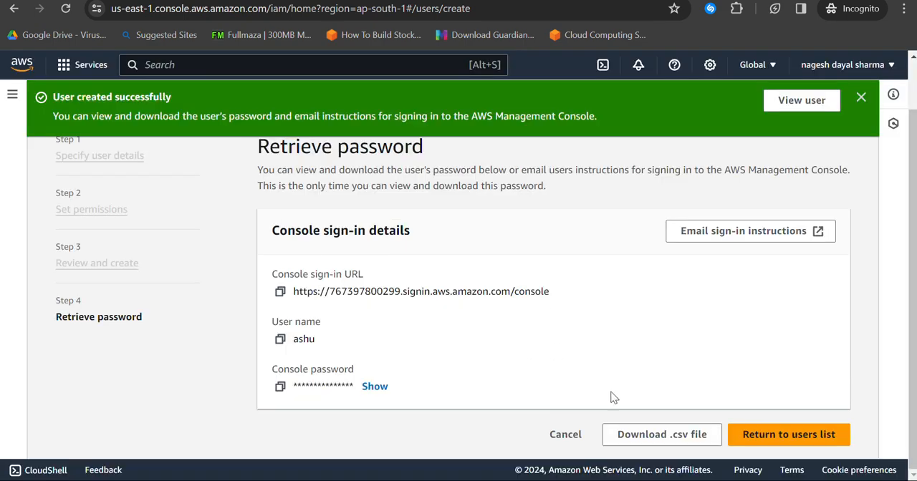
{"action": "left_click", "coordinate": [559, 439]}
{"action": "left_click", "coordinate": [538, 341]}
{"action": "left_click", "coordinate": [573, 437]}
{"action": "left_click", "coordinate": [587, 345]}
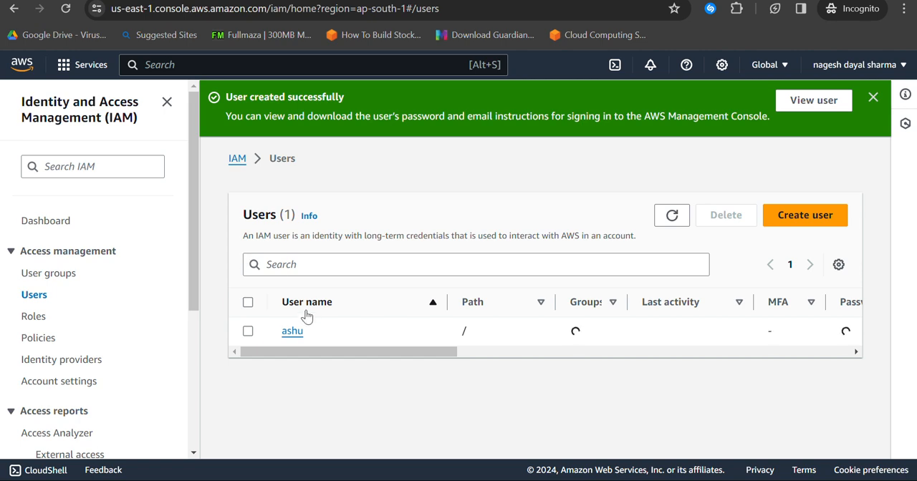
Step: Open the new user's permissions and start an inline policy for the STS service
{"action": "left_click", "coordinate": [292, 330]}
{"action": "scroll", "coordinate": [368, 293], "scroll_direction": "down", "scroll_amount": 3}
{"action": "left_click_drag", "start_coordinate": [242, 209], "coordinate": [392, 196]}
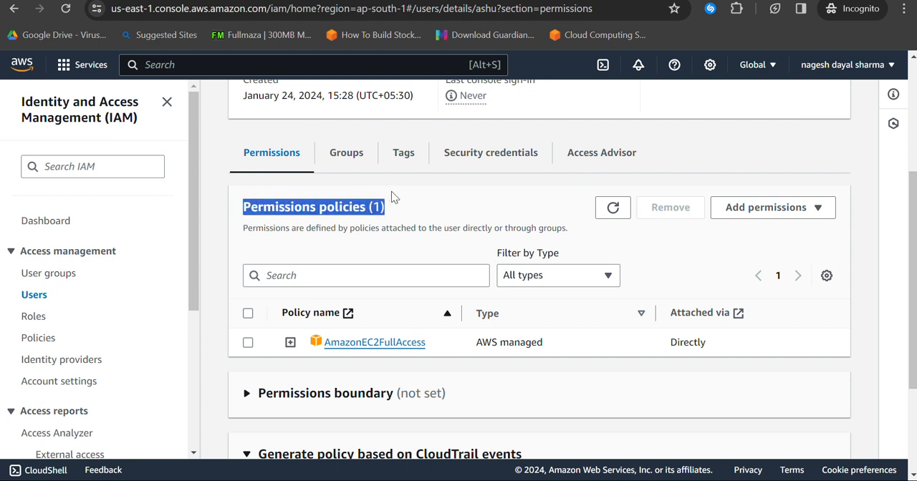
{"action": "left_click", "coordinate": [778, 213]}
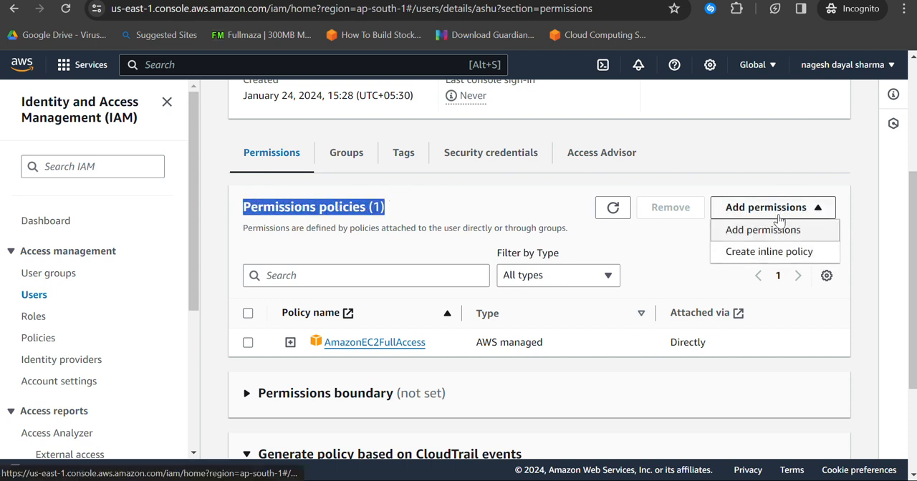
{"action": "left_click", "coordinate": [766, 256]}
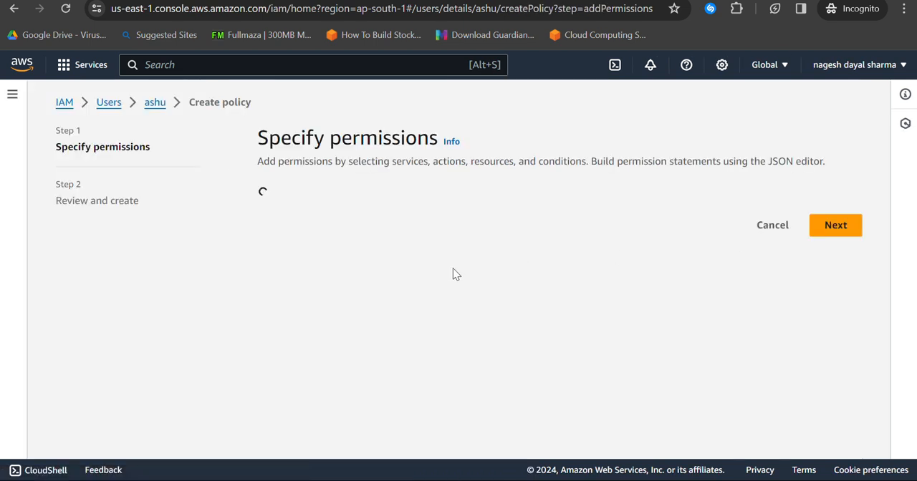
{"action": "left_click", "coordinate": [656, 342]}
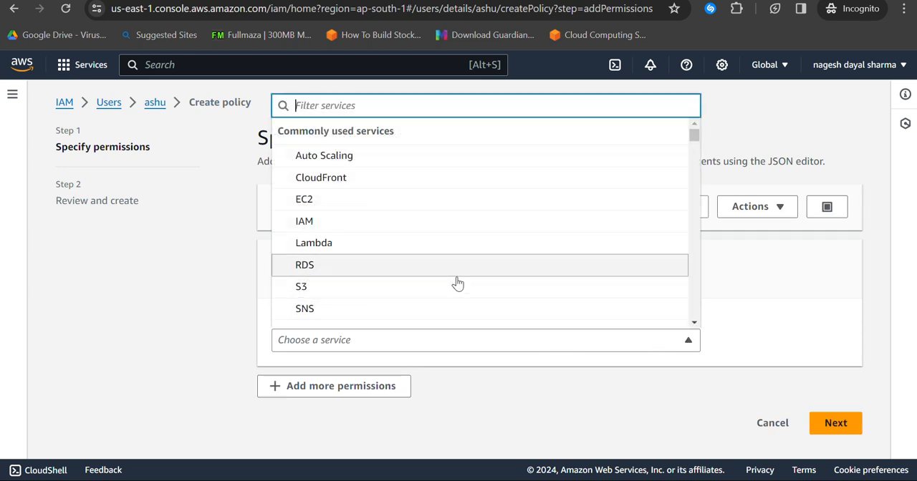
{"action": "type", "text": "sts"}
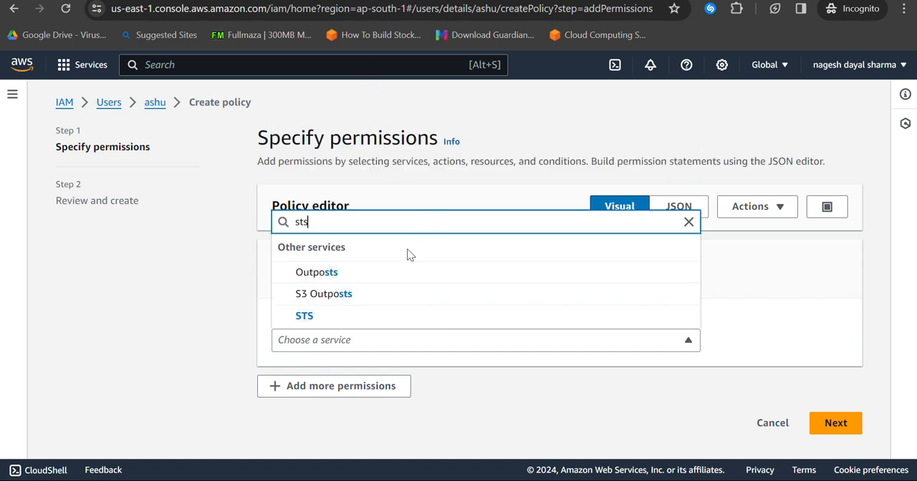
{"action": "left_click", "coordinate": [342, 318]}
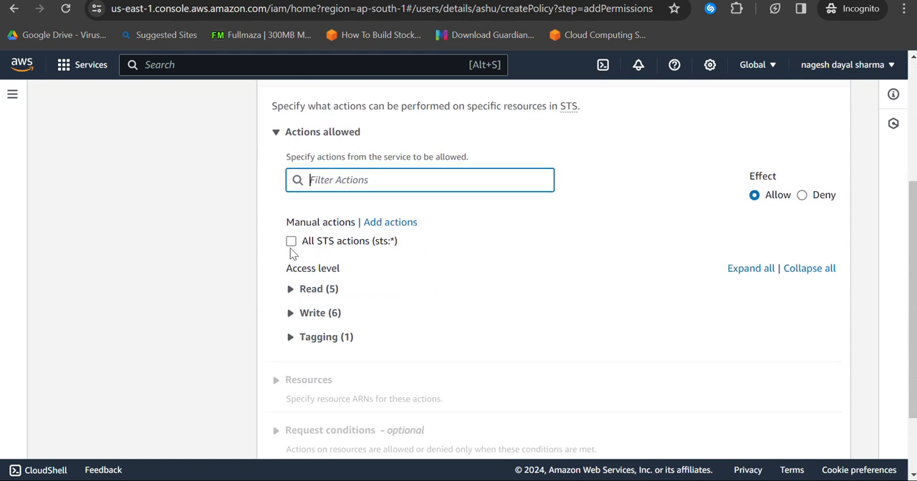
Step: Allow all STS actions (sts:*) on all resources and continue to the policy review
{"action": "left_click", "coordinate": [291, 246]}
{"action": "scroll", "coordinate": [501, 259], "scroll_direction": "down", "scroll_amount": 3}
{"action": "scroll", "coordinate": [501, 259], "scroll_direction": "down", "scroll_amount": 1}
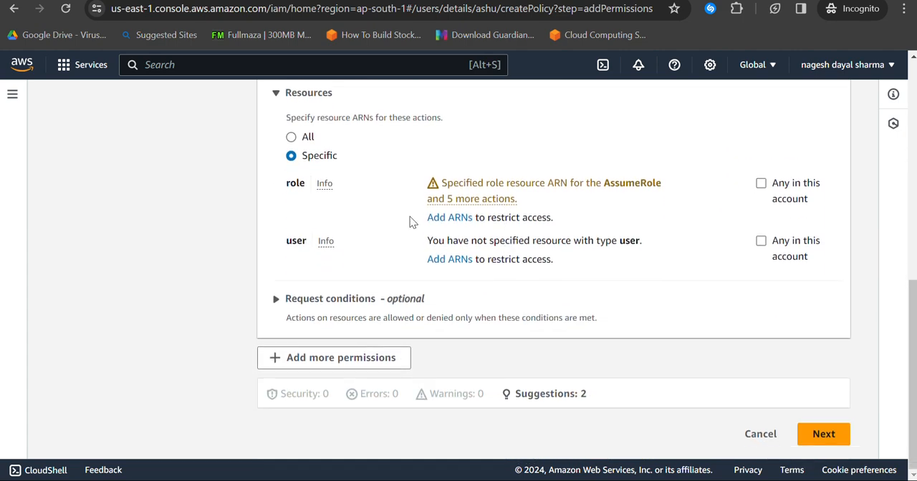
{"action": "left_click", "coordinate": [292, 137]}
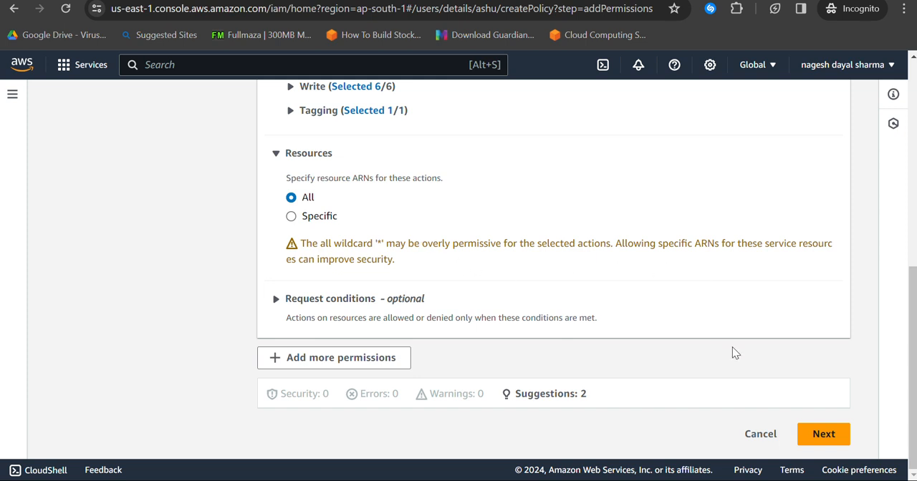
{"action": "left_click", "coordinate": [820, 433]}
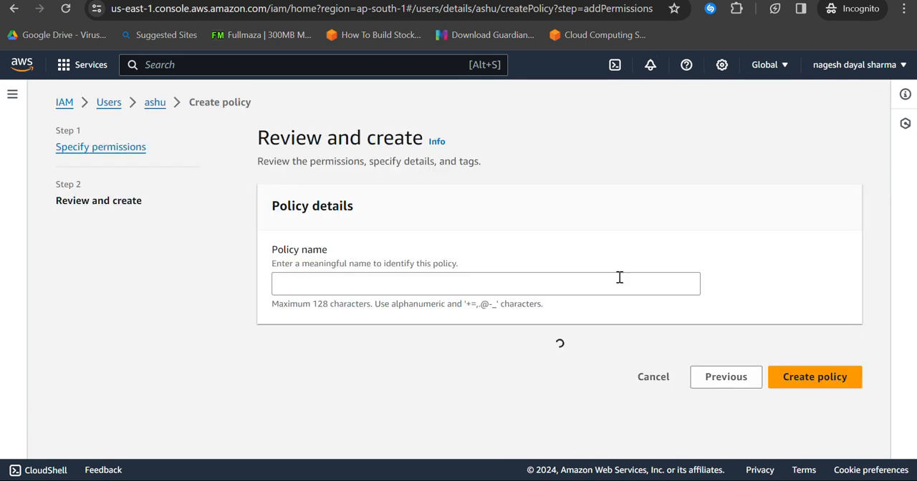
Step: Name the inline policy sts and create it
{"action": "left_click", "coordinate": [421, 280]}
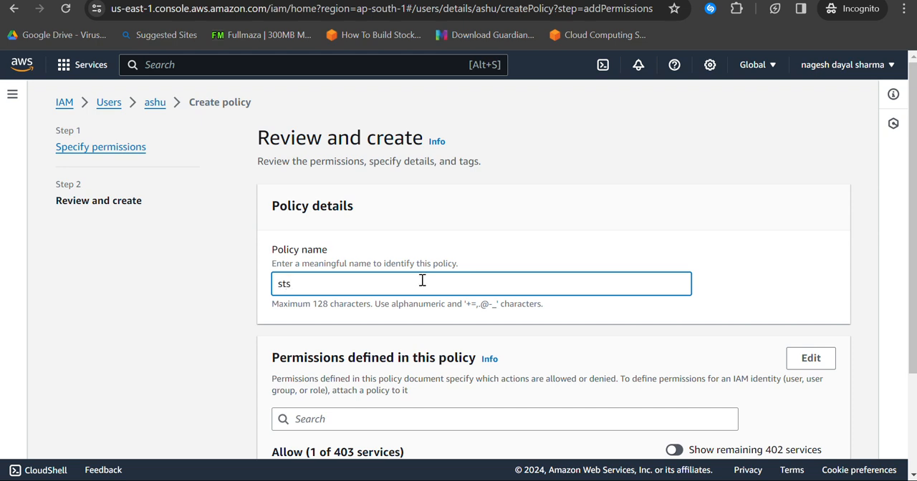
{"action": "scroll", "coordinate": [415, 294], "scroll_direction": "down", "scroll_amount": 2}
{"action": "left_click", "coordinate": [830, 440]}
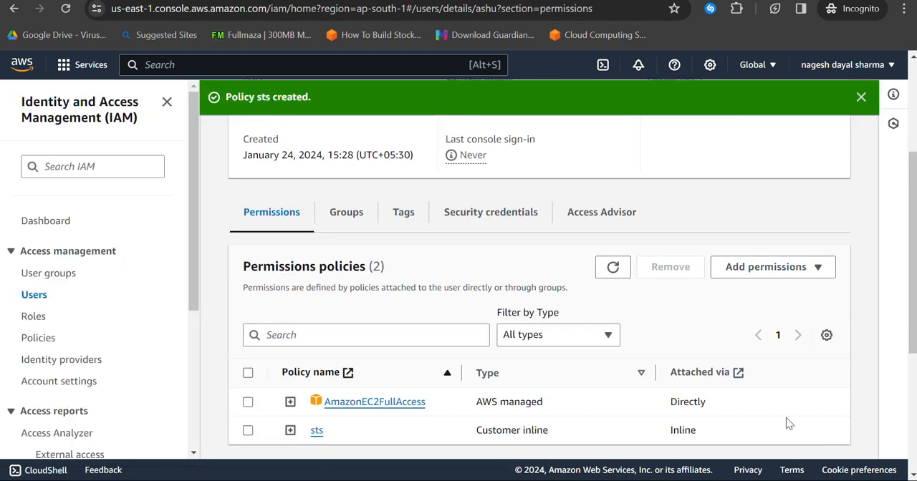
{"action": "scroll", "coordinate": [303, 447], "scroll_direction": "down", "scroll_amount": 1}
{"action": "left_click_drag", "start_coordinate": [679, 356], "coordinate": [439, 378]}
{"action": "left_click", "coordinate": [474, 375]}
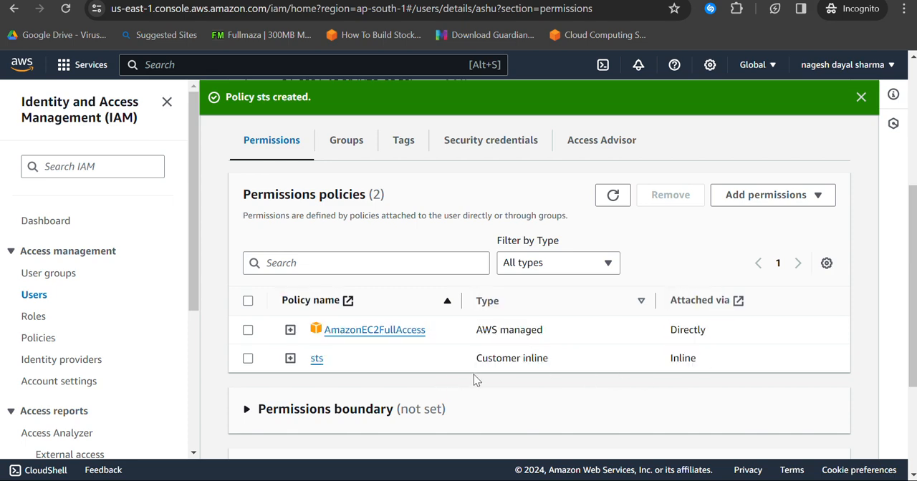
{"action": "scroll", "coordinate": [474, 379], "scroll_direction": "up", "scroll_amount": 4}
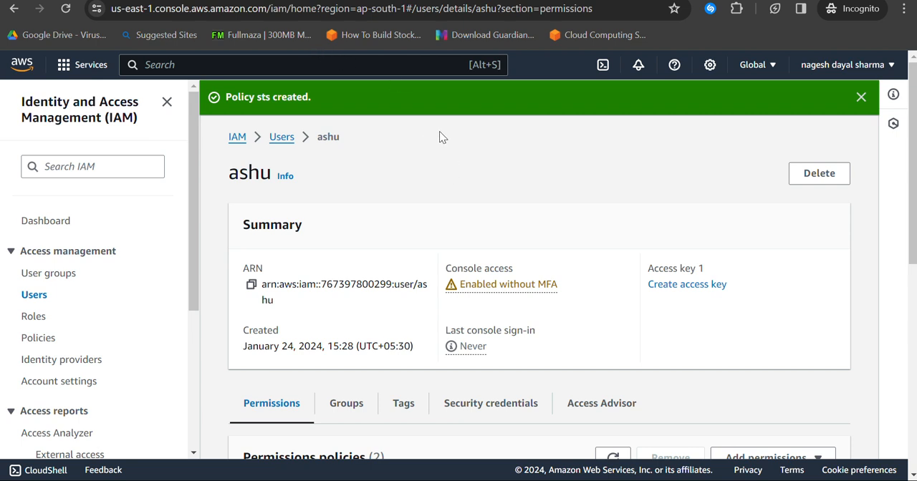
Step: Switch to the browser window of the account holding role1, open role1 and start an inline policy for the STS service
{"action": "key", "text": "alt+Tab"}
{"action": "key", "text": "alt+Tab"}
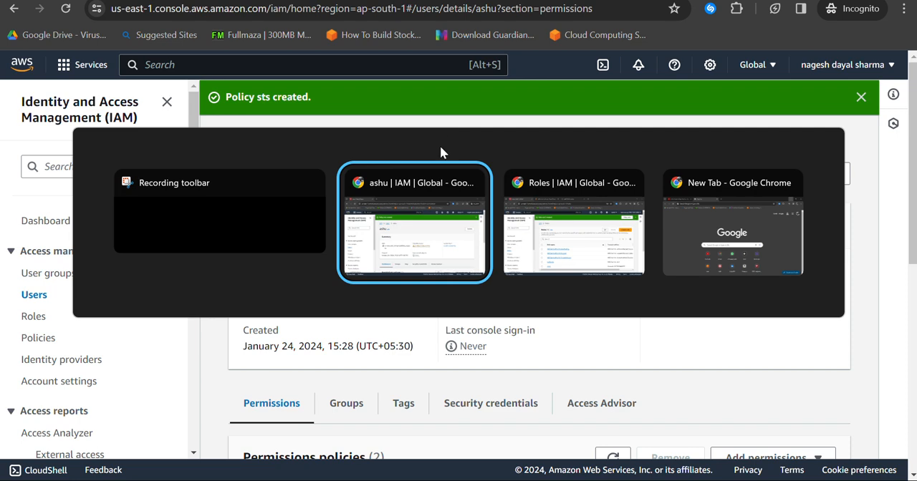
{"action": "key", "text": "alt+Tab"}
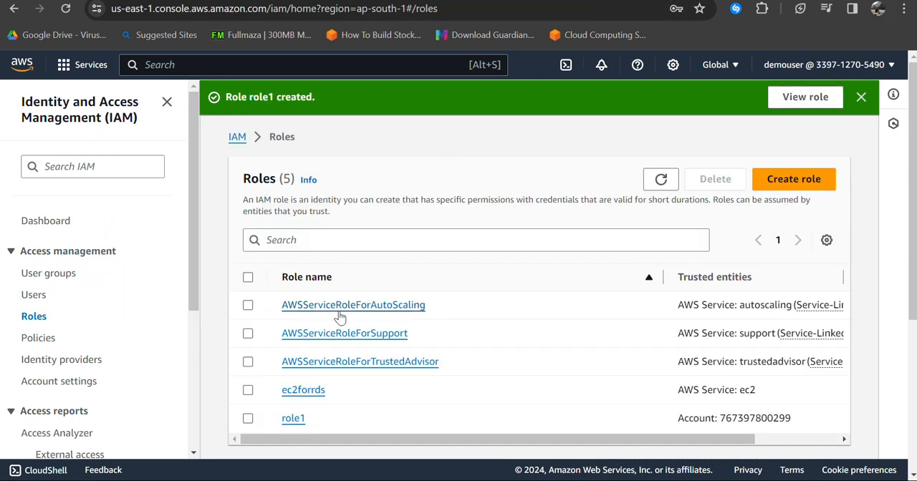
{"action": "left_click", "coordinate": [297, 419]}
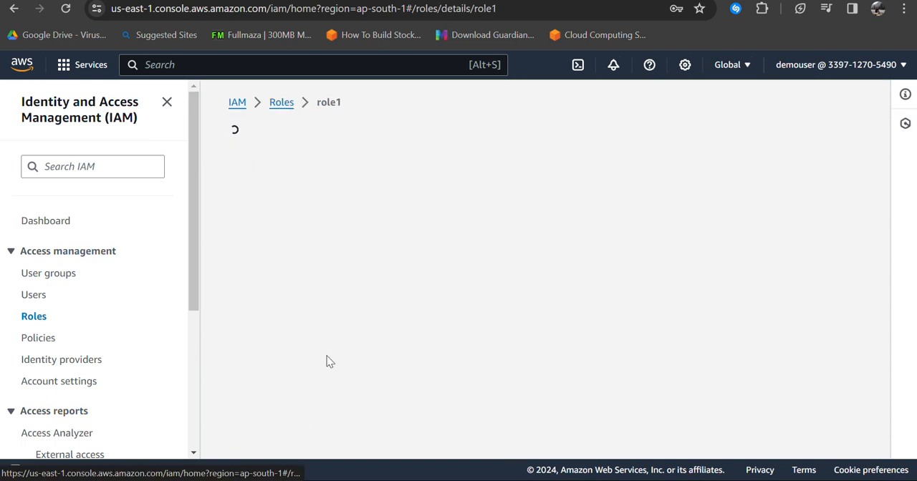
{"action": "scroll", "coordinate": [492, 295], "scroll_direction": "down", "scroll_amount": 4}
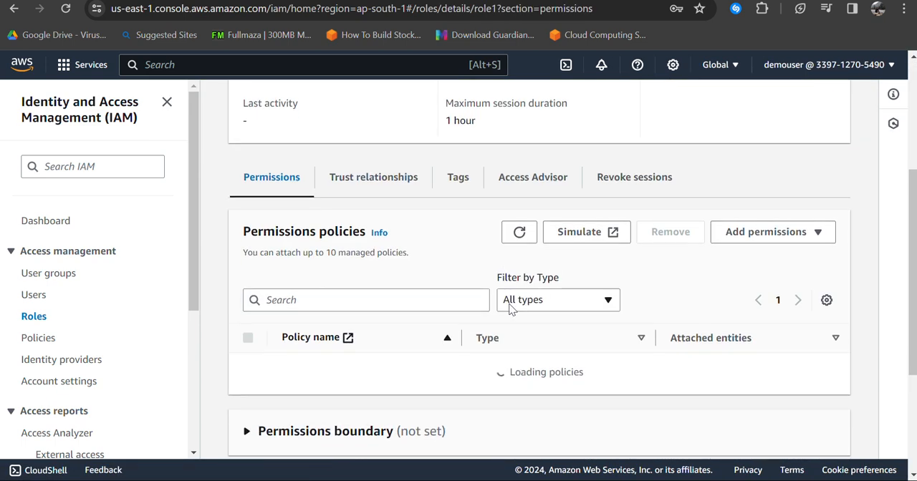
{"action": "left_click", "coordinate": [772, 180]}
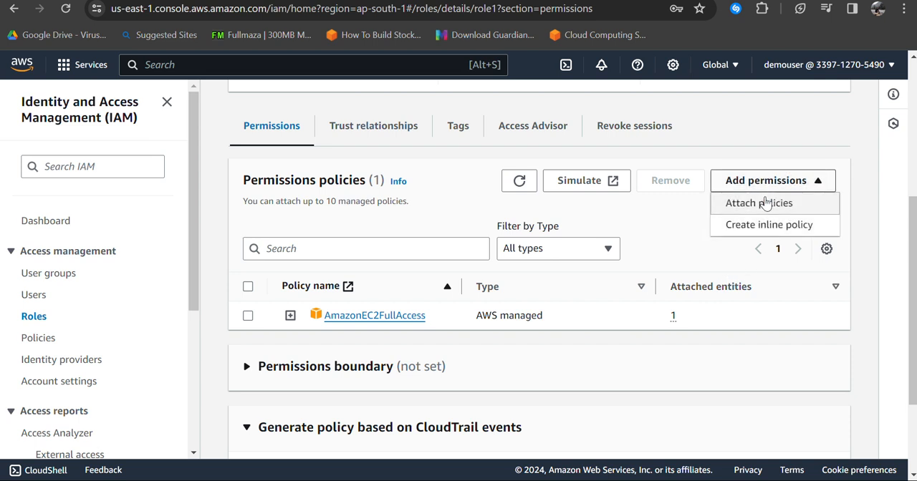
{"action": "left_click", "coordinate": [772, 224]}
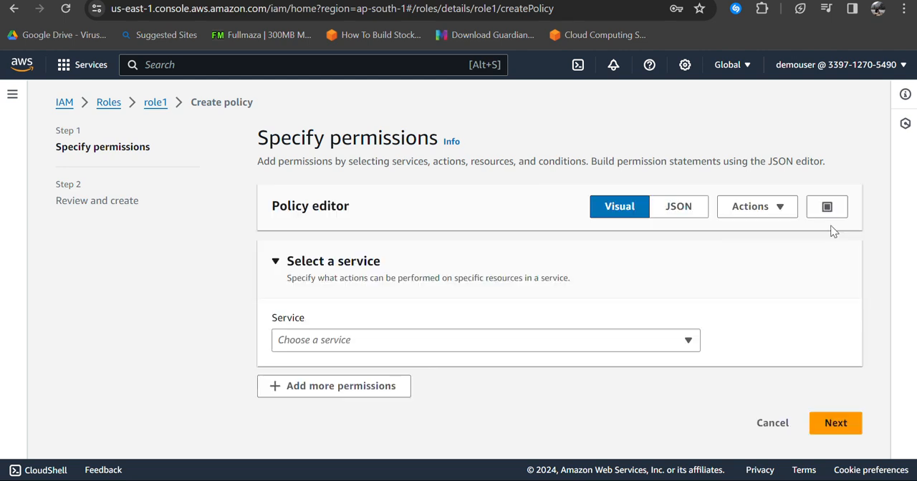
{"action": "left_click", "coordinate": [314, 341]}
{"action": "type", "text": "sts"}
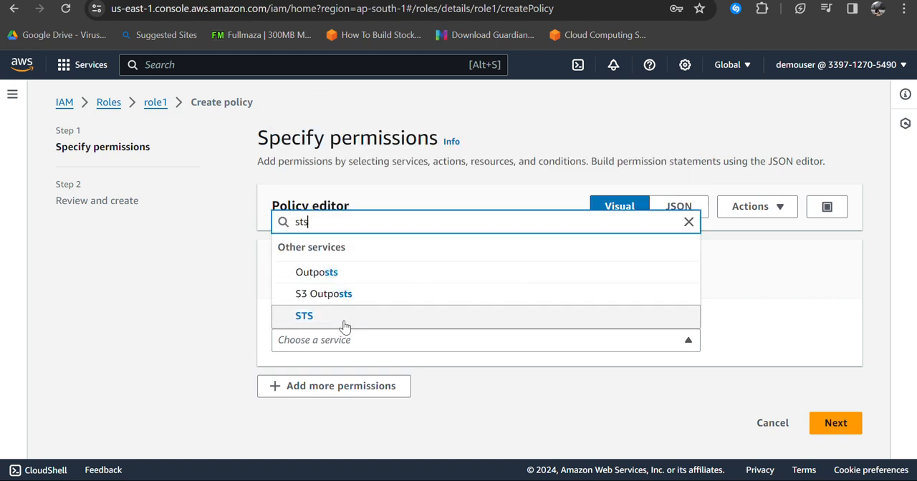
{"action": "left_click", "coordinate": [345, 322]}
Step: Allow all STS actions (sts:*) on all resources for role1 and continue to the policy review
{"action": "scroll", "coordinate": [645, 401], "scroll_direction": "down", "scroll_amount": 3}
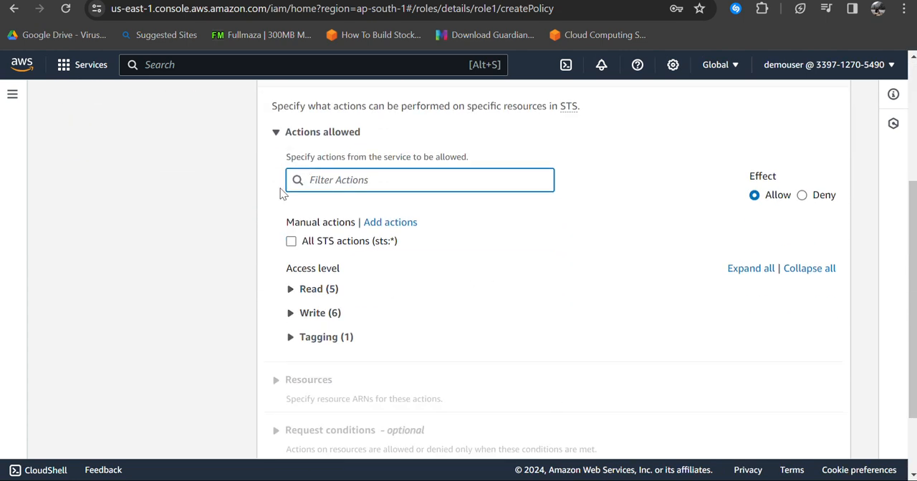
{"action": "left_click", "coordinate": [290, 242]}
{"action": "scroll", "coordinate": [317, 297], "scroll_direction": "down", "scroll_amount": 3}
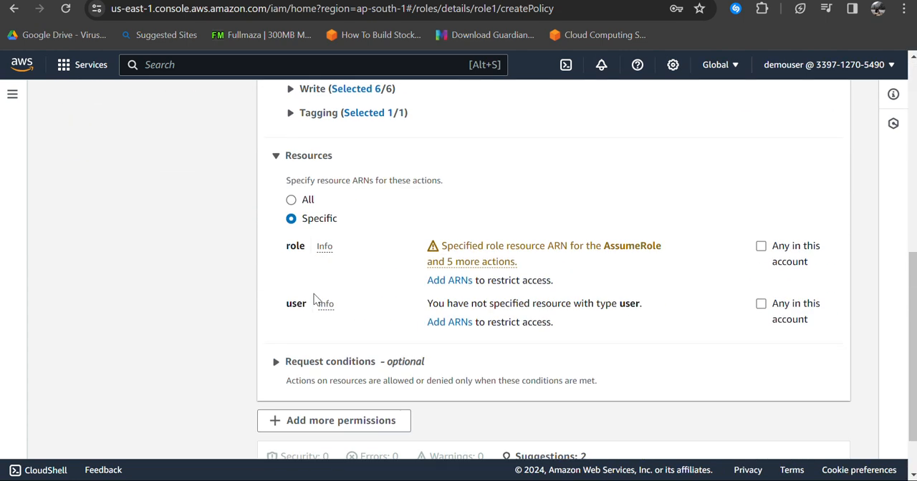
{"action": "left_click", "coordinate": [291, 200]}
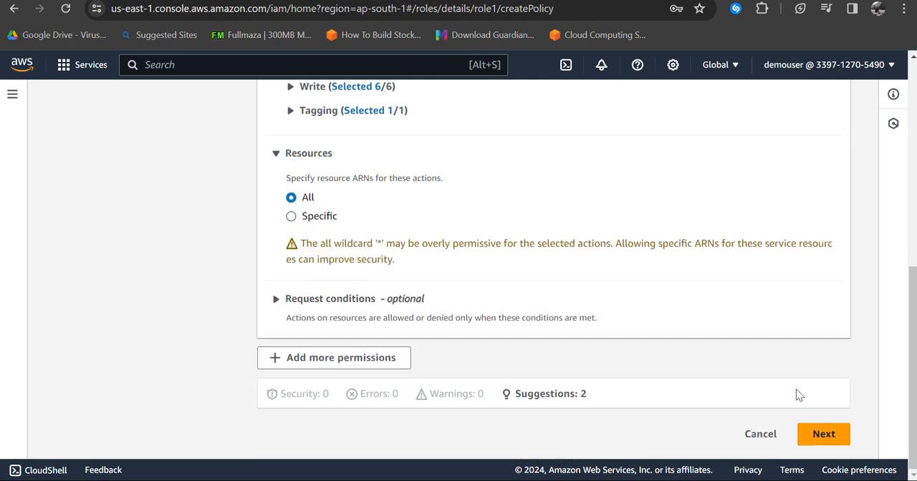
{"action": "left_click", "coordinate": [821, 434]}
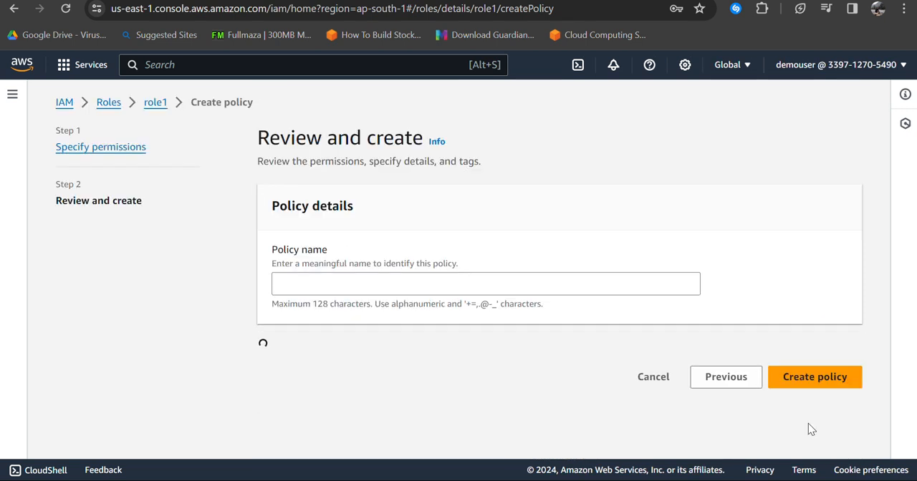
Step: Name role1's inline policy sts and create it
{"action": "left_click", "coordinate": [412, 288]}
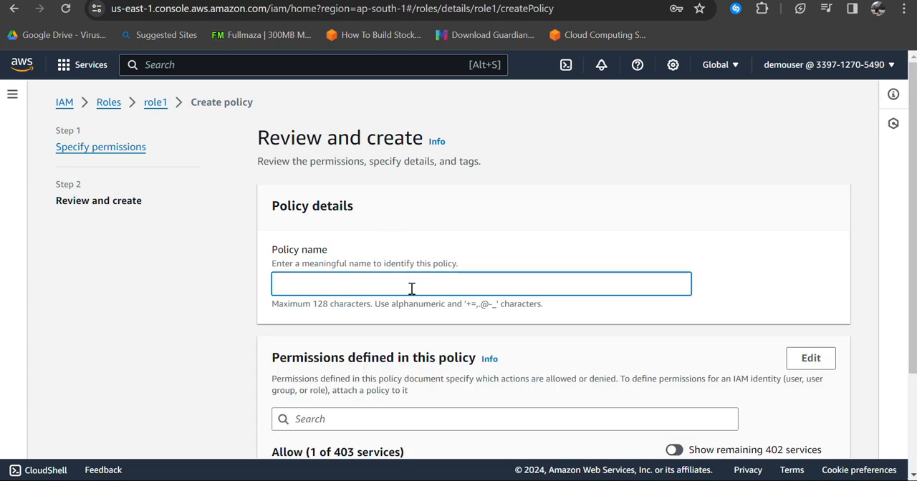
{"action": "type", "text": "sts"}
{"action": "scroll", "coordinate": [675, 287], "scroll_direction": "down", "scroll_amount": 2}
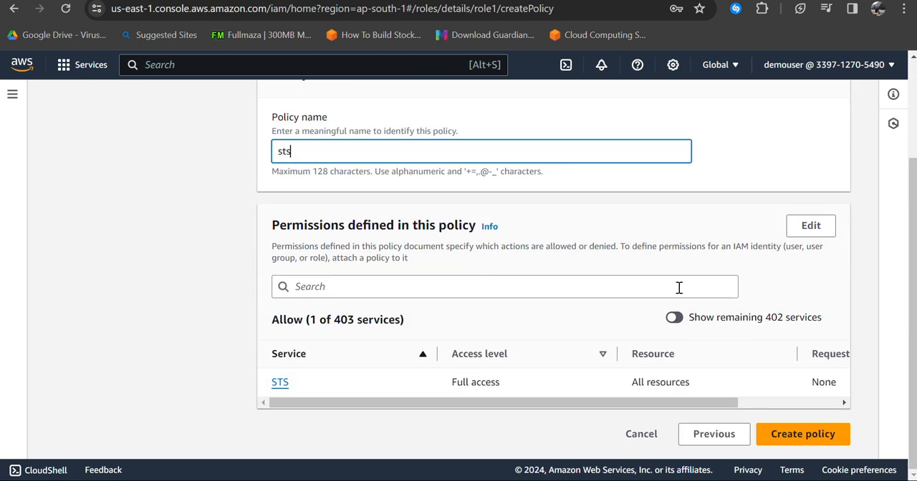
{"action": "left_click", "coordinate": [775, 432]}
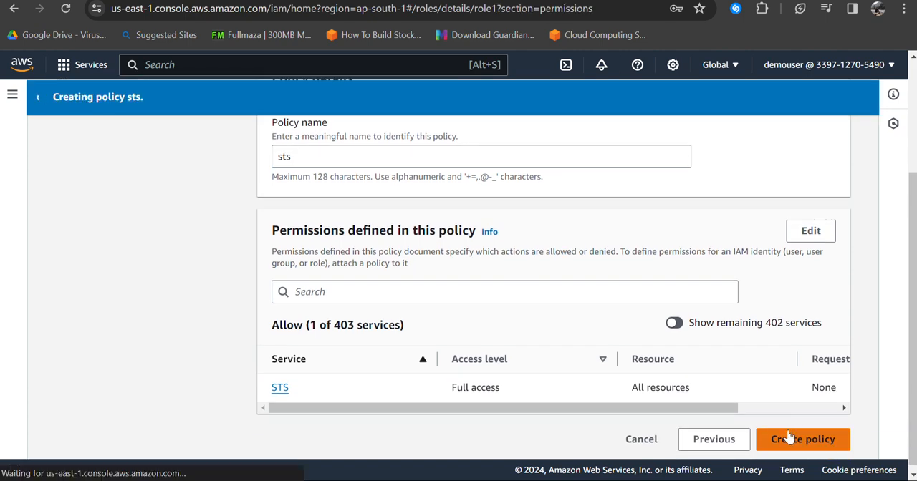
{"action": "scroll", "coordinate": [433, 276], "scroll_direction": "down", "scroll_amount": 3}
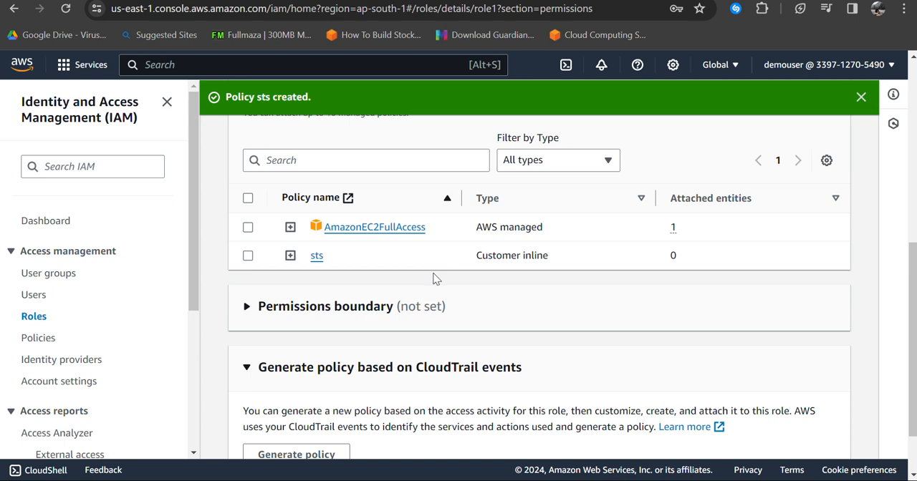
{"action": "scroll", "coordinate": [434, 277], "scroll_direction": "up", "scroll_amount": 5}
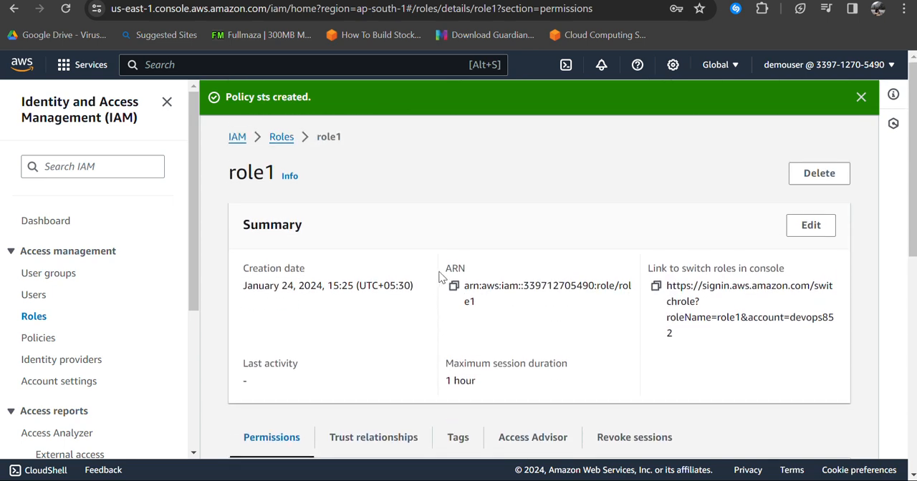
Step: Return to the other account's browser window and review the permissions policies attached to the new IAM user
{"action": "key", "text": "alt+Tab"}
{"action": "key", "text": "alt+Tab"}
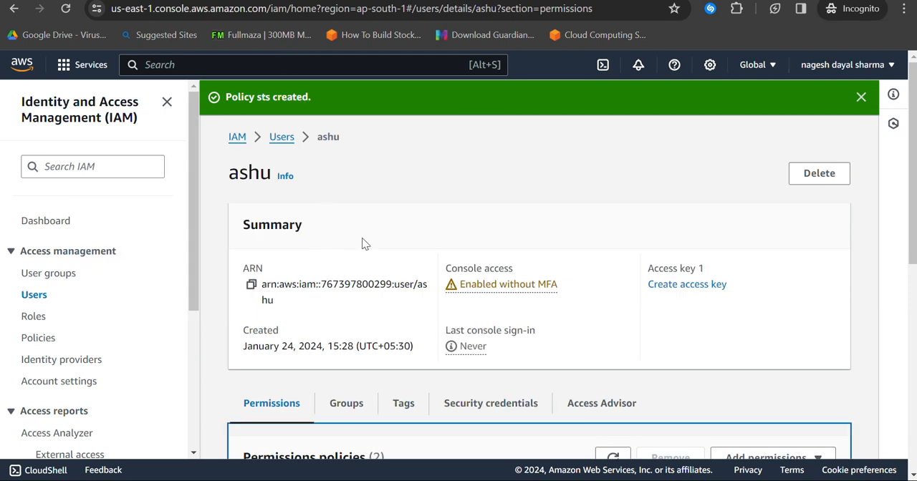
{"action": "scroll", "coordinate": [376, 236], "scroll_direction": "down", "scroll_amount": 4}
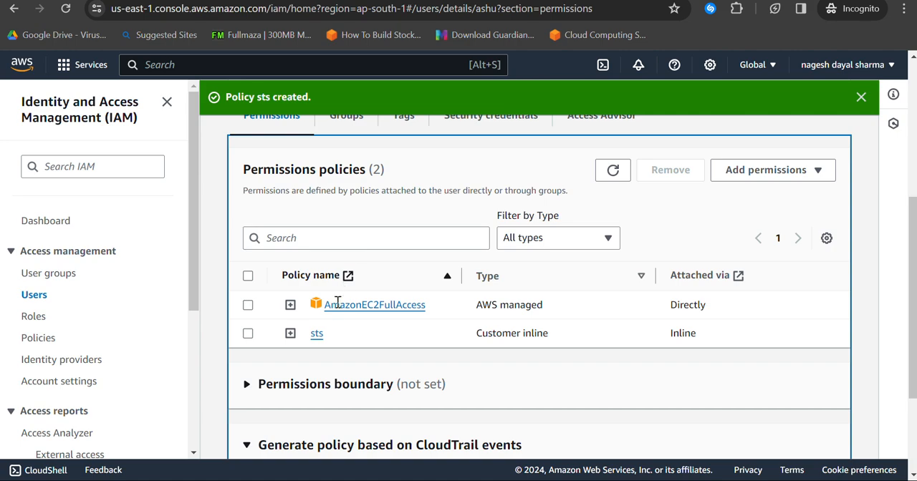
{"action": "scroll", "coordinate": [339, 304], "scroll_direction": "up", "scroll_amount": 4}
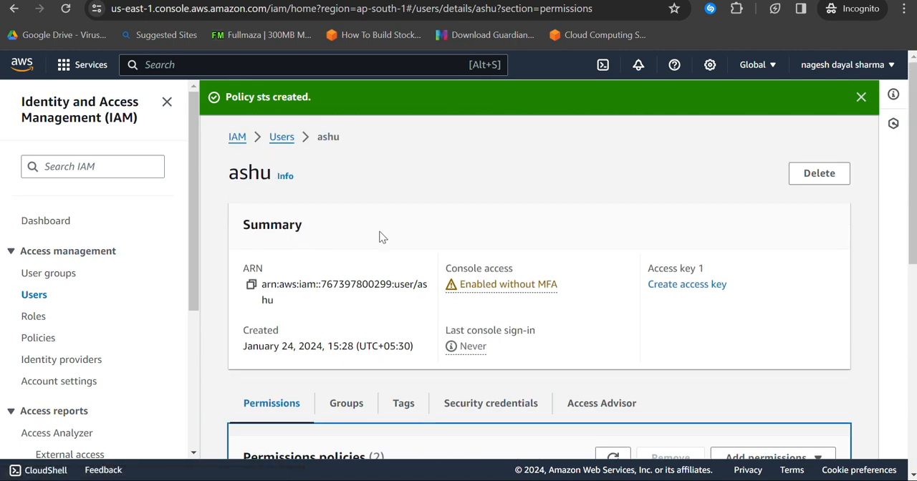
{"action": "scroll", "coordinate": [382, 235], "scroll_direction": "down", "scroll_amount": 6}
{"action": "scroll", "coordinate": [556, 272], "scroll_direction": "up", "scroll_amount": 4}
{"action": "scroll", "coordinate": [557, 268], "scroll_direction": "down", "scroll_amount": 2}
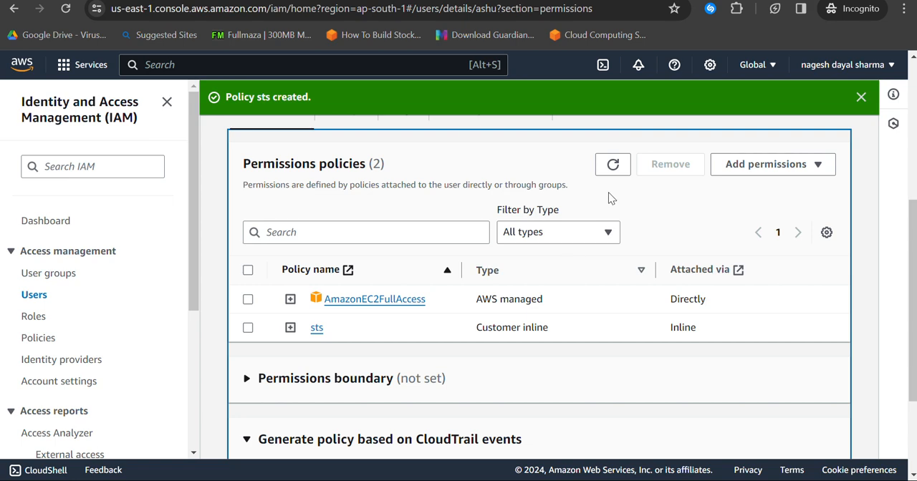
{"action": "scroll", "coordinate": [608, 192], "scroll_direction": "up", "scroll_amount": 3}
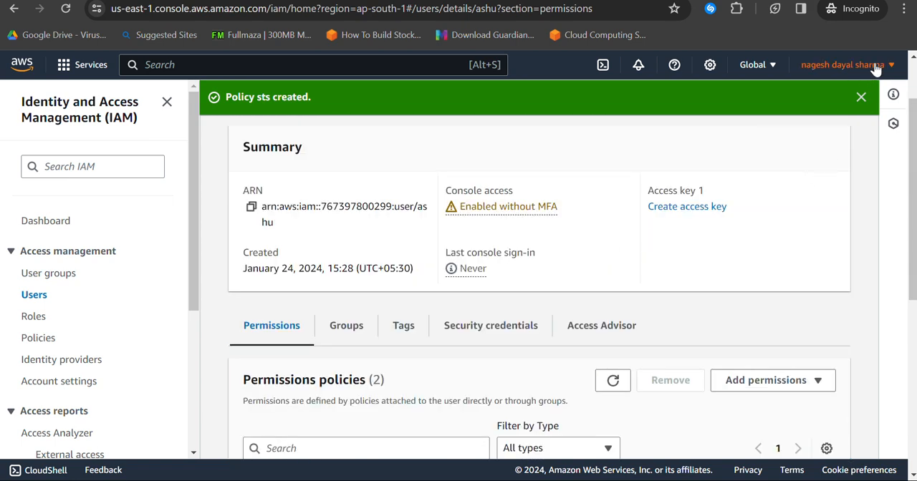
Step: Sign out of this account's console and go back to the AWS sign-in page
{"action": "left_click", "coordinate": [875, 66]}
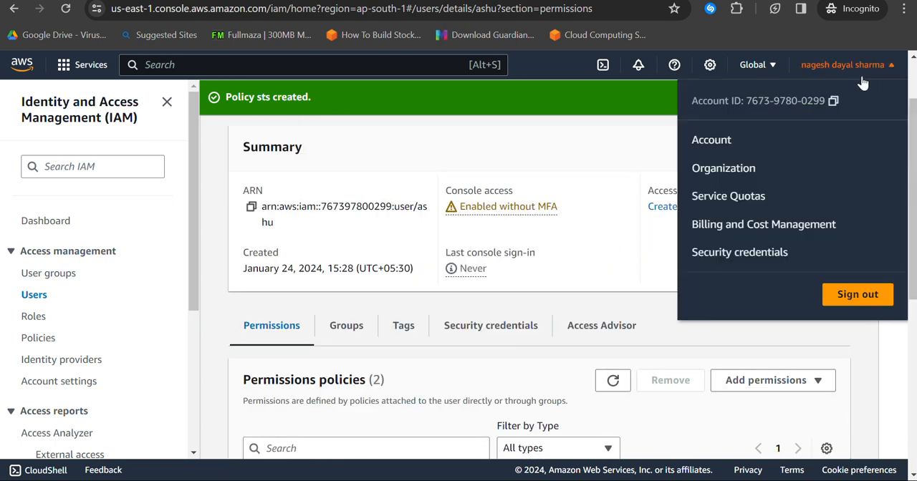
{"action": "left_click", "coordinate": [844, 295]}
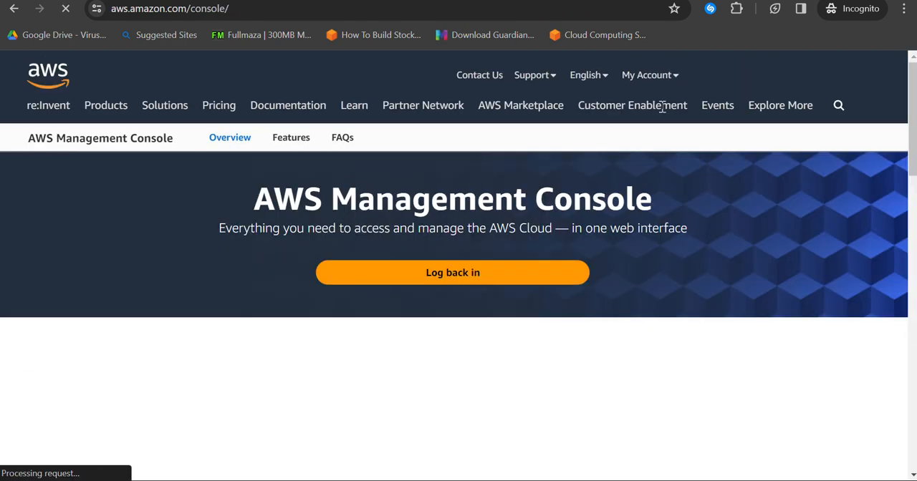
{"action": "left_click", "coordinate": [537, 276]}
{"action": "left_click", "coordinate": [544, 276]}
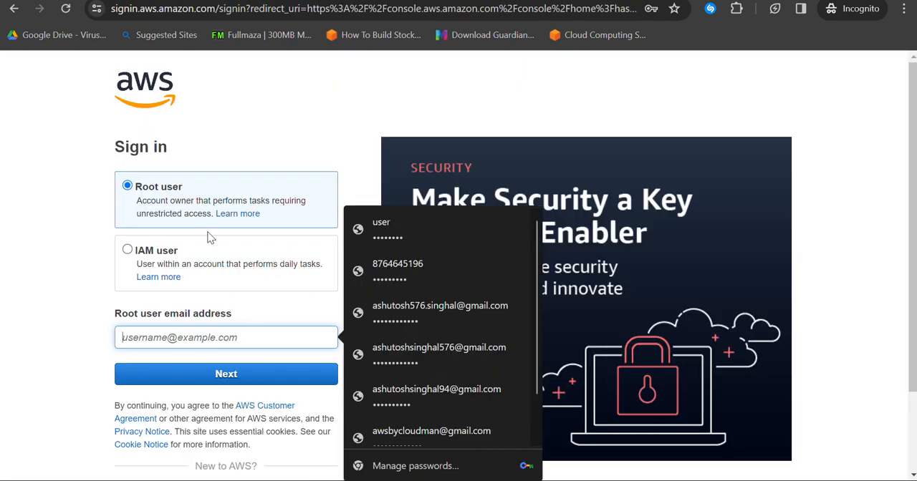
Step: Choose to sign in as an IAM user, enter the 12-digit account ID and continue
{"action": "left_click", "coordinate": [207, 260]}
{"action": "left_click", "coordinate": [215, 332]}
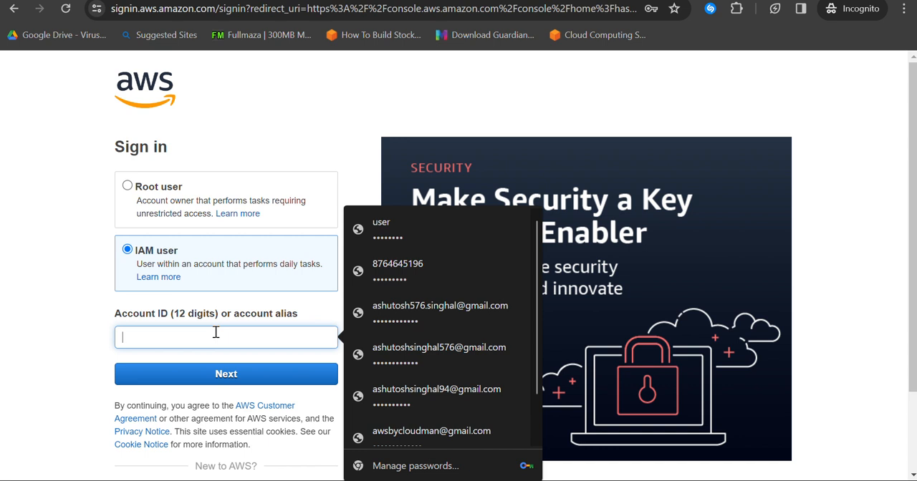
{"action": "type", "text": "76739780"}
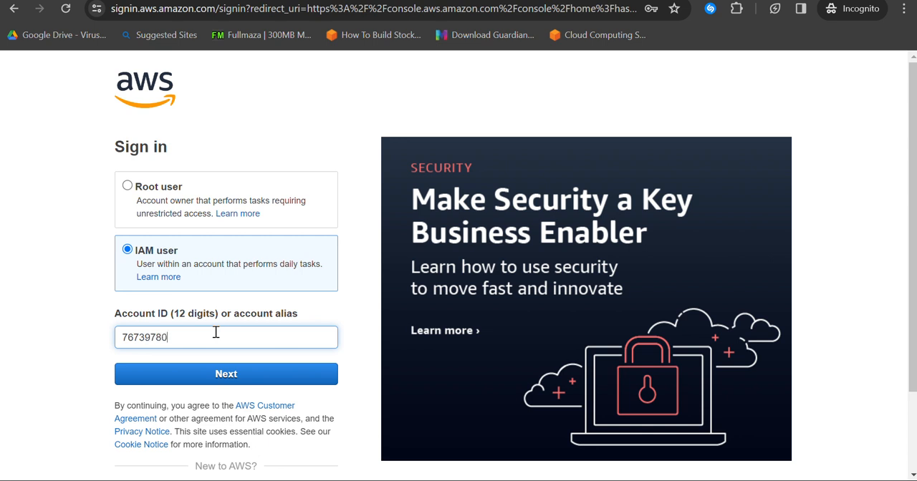
{"action": "type", "text": "0299"}
{"action": "left_click", "coordinate": [230, 378]}
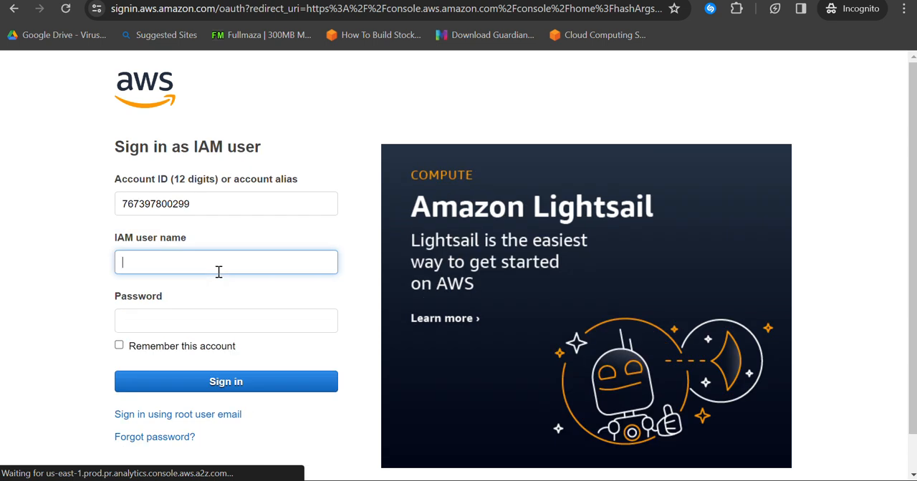
Step: Enter the new IAM user's name and account password, and sign in to the console
{"action": "left_click", "coordinate": [201, 266]}
{"action": "type", "text": "ashu"}
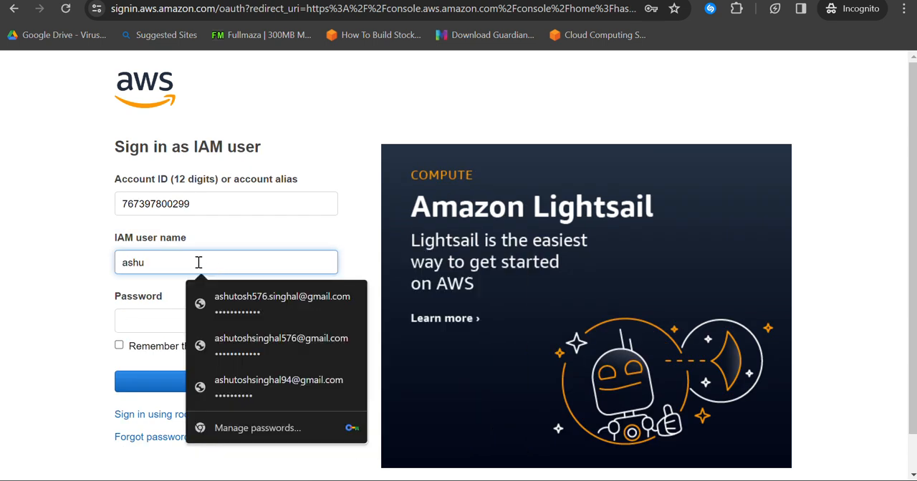
{"action": "key", "text": "Tab"}
{"action": "type", "text": "•••••••"}
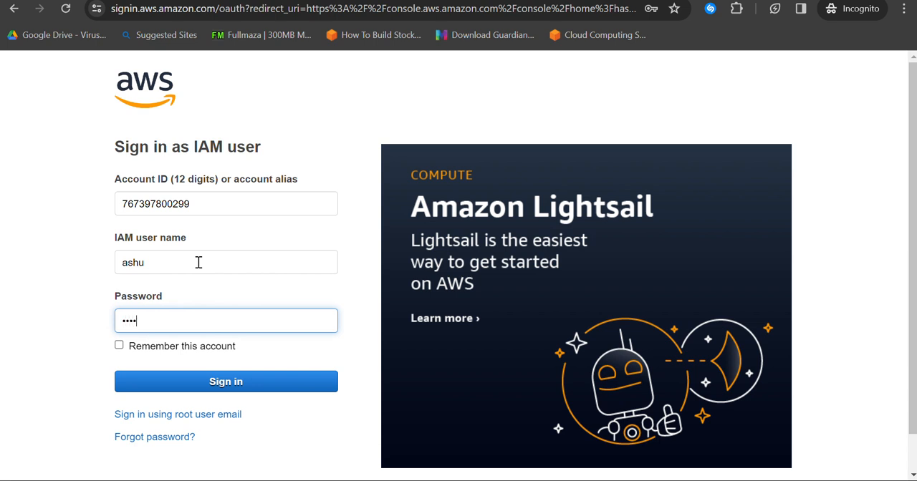
{"action": "type", "text": "•"}
{"action": "left_click", "coordinate": [228, 383]}
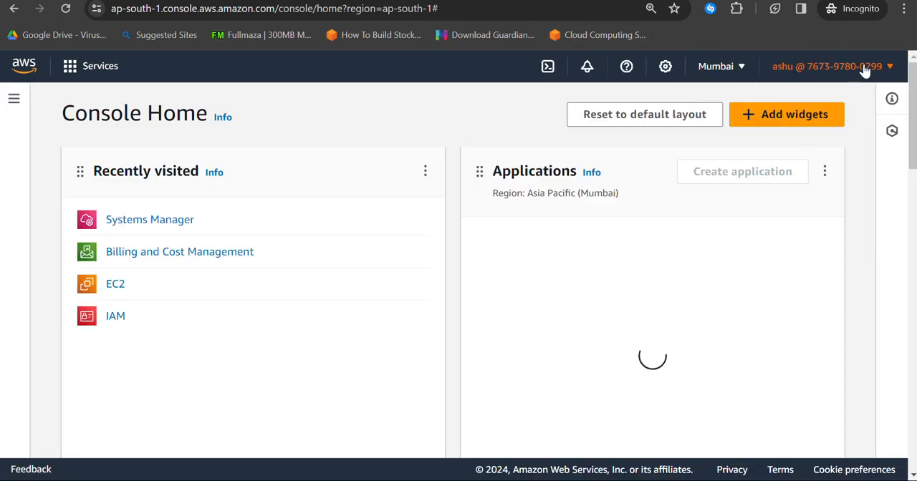
Step: Open the Switch Role form for the signed-in IAM user, ready for entering the target account
{"action": "left_click", "coordinate": [864, 67]}
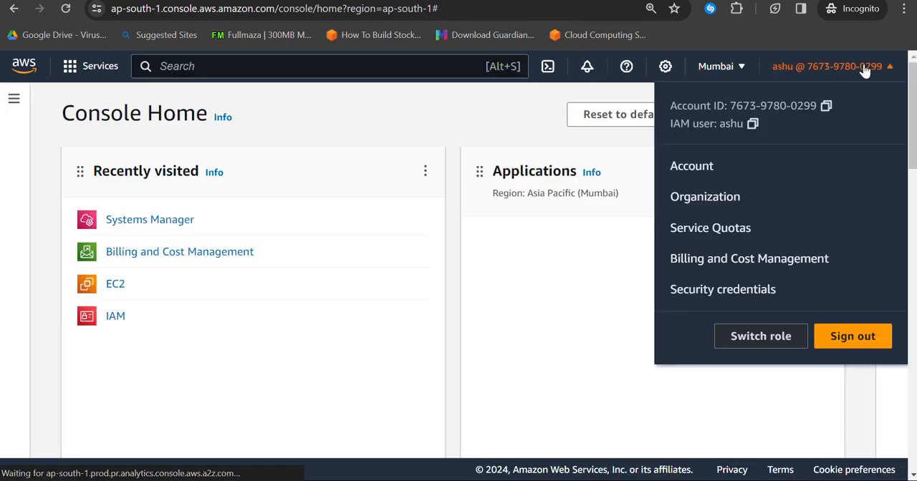
{"action": "left_click", "coordinate": [777, 338]}
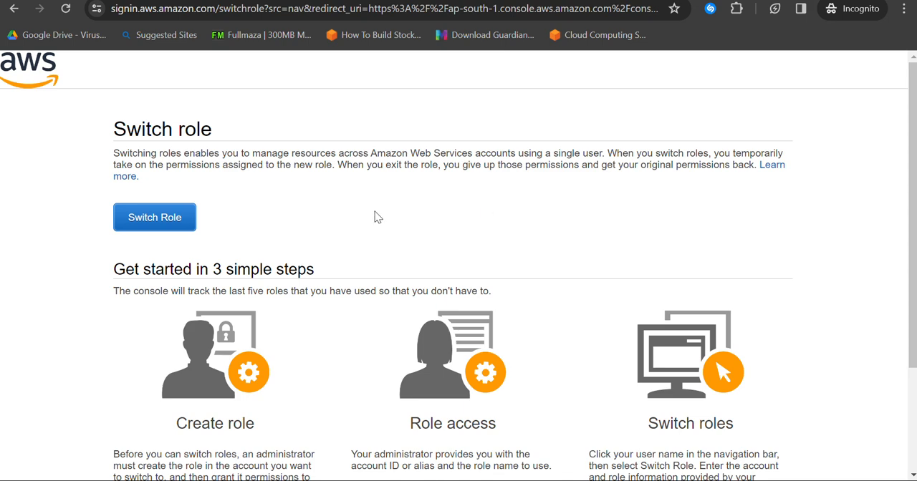
{"action": "scroll", "coordinate": [377, 217], "scroll_direction": "down", "scroll_amount": 2}
{"action": "scroll", "coordinate": [375, 213], "scroll_direction": "up", "scroll_amount": 1}
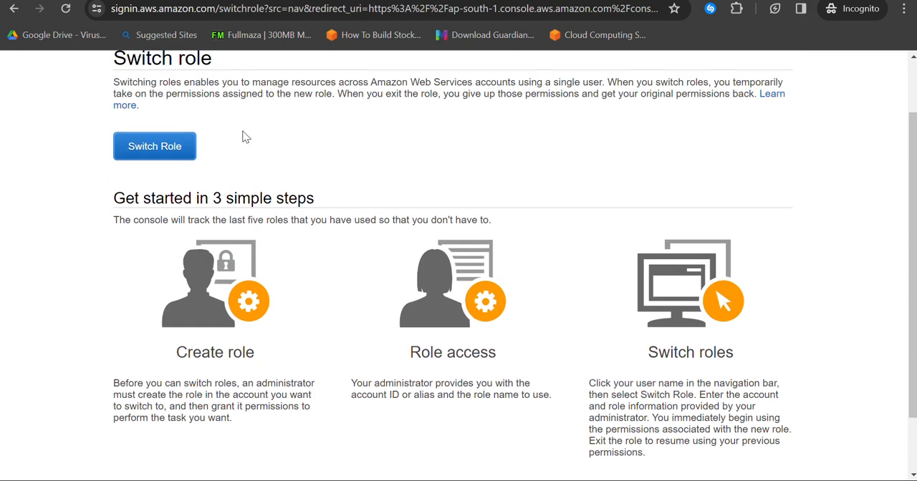
{"action": "left_click", "coordinate": [142, 156]}
{"action": "left_click", "coordinate": [378, 199]}
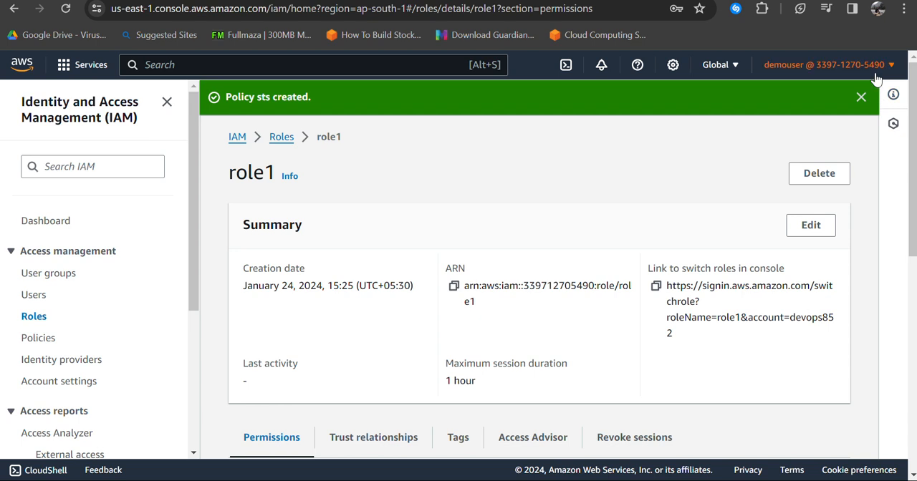
Step: Copy the account ID from the target account's console and enter it as the account in the Switch Role form
{"action": "left_click", "coordinate": [881, 68]}
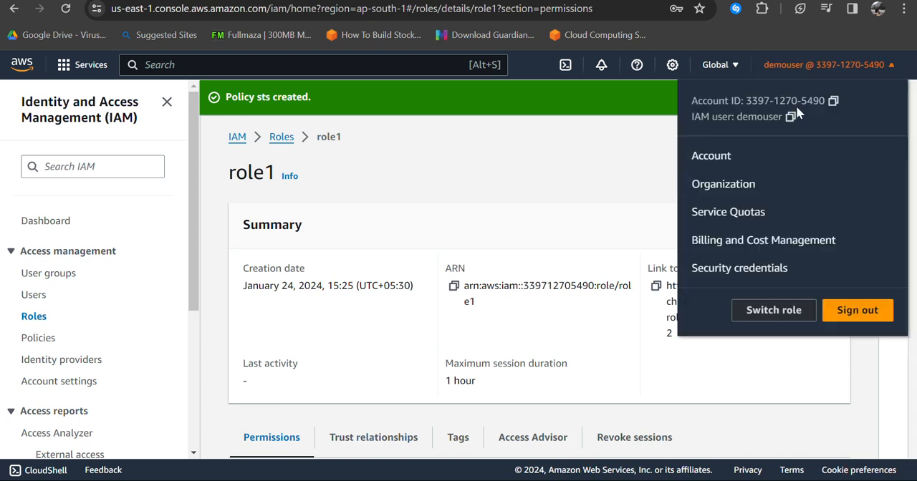
{"action": "left_click", "coordinate": [833, 102]}
{"action": "key", "text": "alt+Tab"}
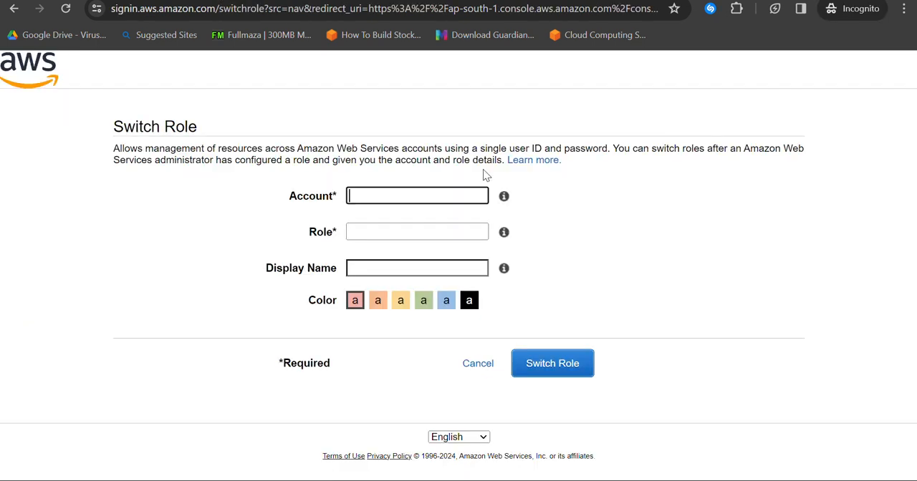
{"action": "key", "text": "ctrl+v"}
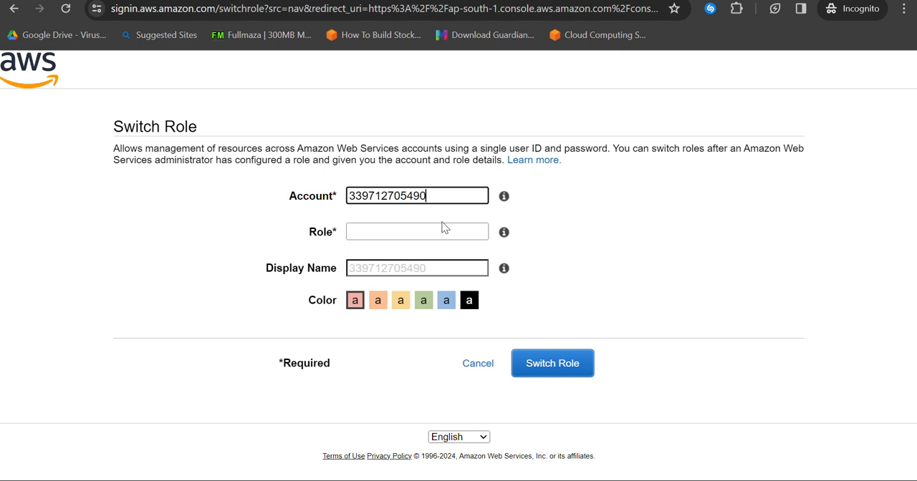
Step: Enter role1 as the role and the IAM user's name as the display name, and switch to the role
{"action": "left_click", "coordinate": [436, 226]}
{"action": "key", "text": "alt+Tab"}
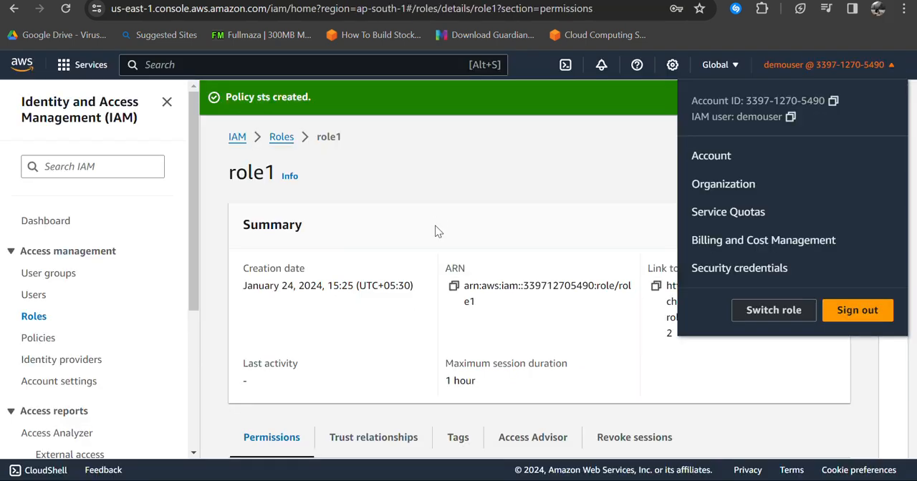
{"action": "left_click", "coordinate": [462, 191]}
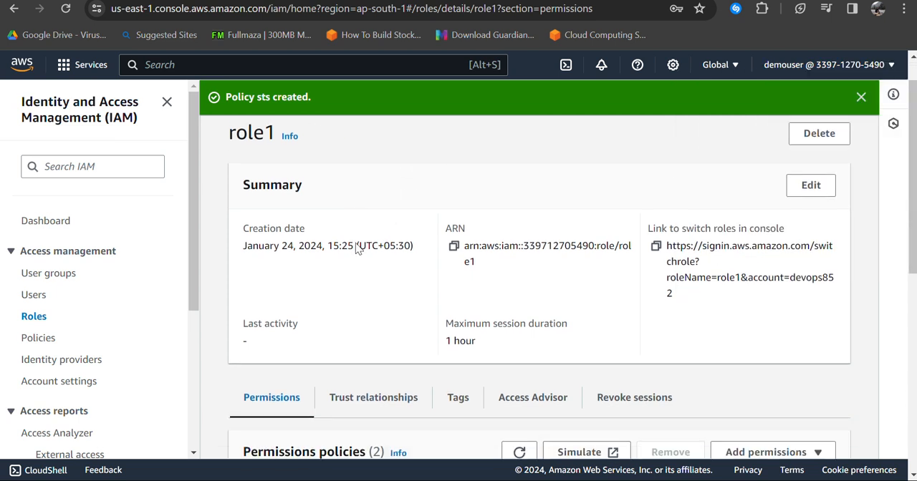
{"action": "key", "text": "alt+Tab"}
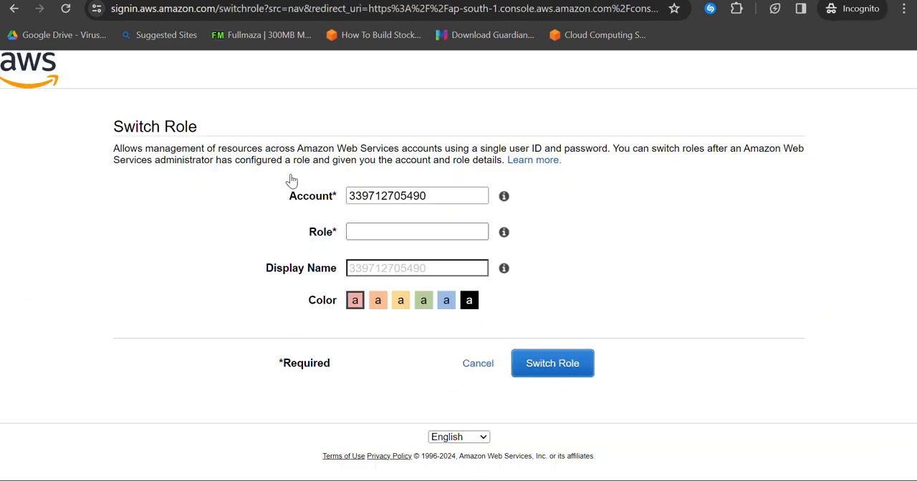
{"action": "type", "text": "role1"}
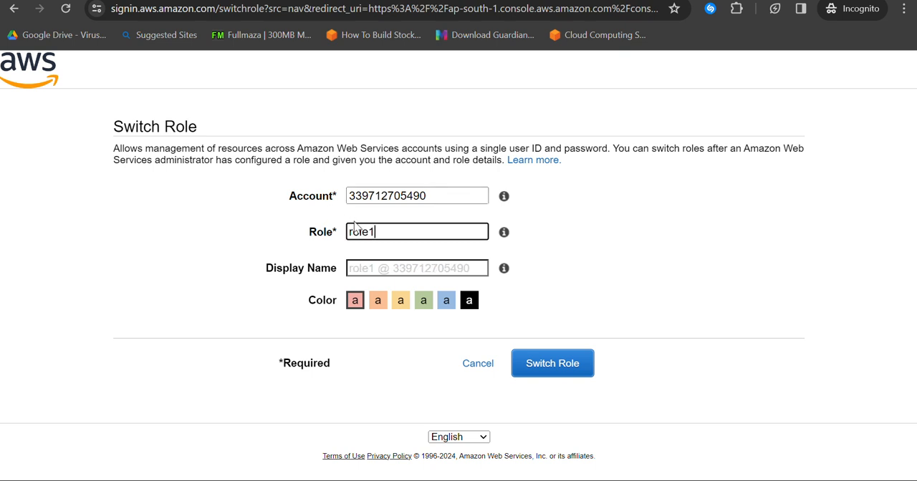
{"action": "left_click", "coordinate": [378, 268]}
{"action": "type", "text": "ashu"}
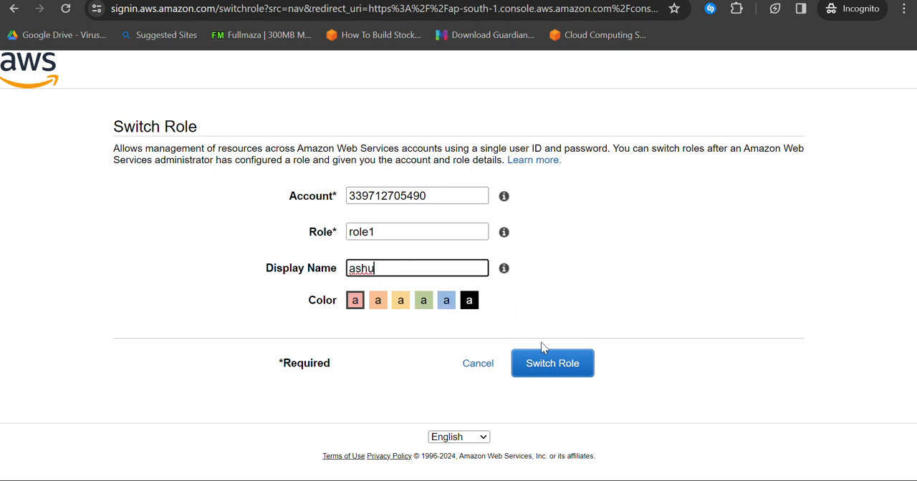
{"action": "left_click", "coordinate": [541, 370]}
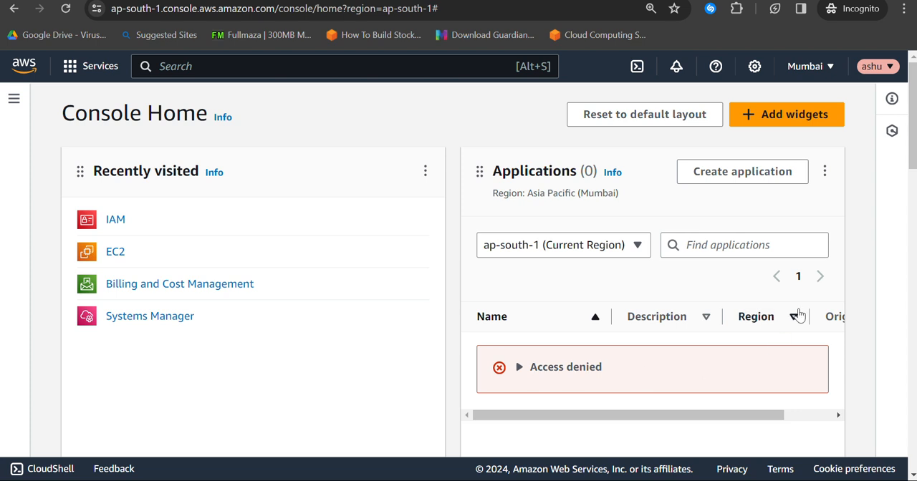
Step: Examine the session details for the active role, its account and the signed-in user's own account
{"action": "left_click", "coordinate": [880, 67]}
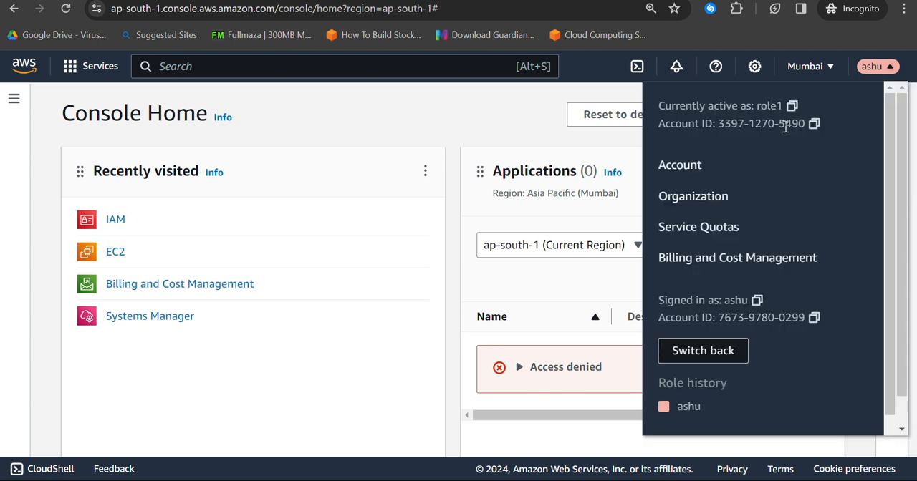
{"action": "left_click_drag", "start_coordinate": [665, 109], "coordinate": [774, 95]}
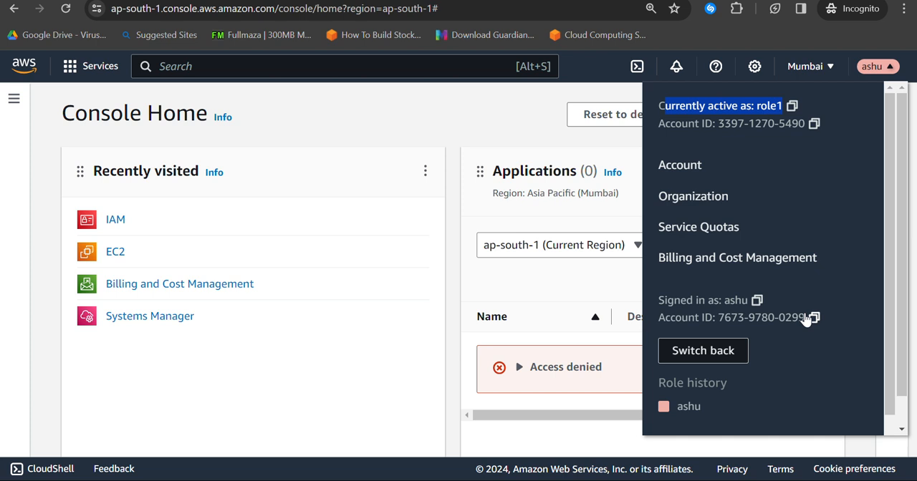
{"action": "left_click", "coordinate": [382, 113]}
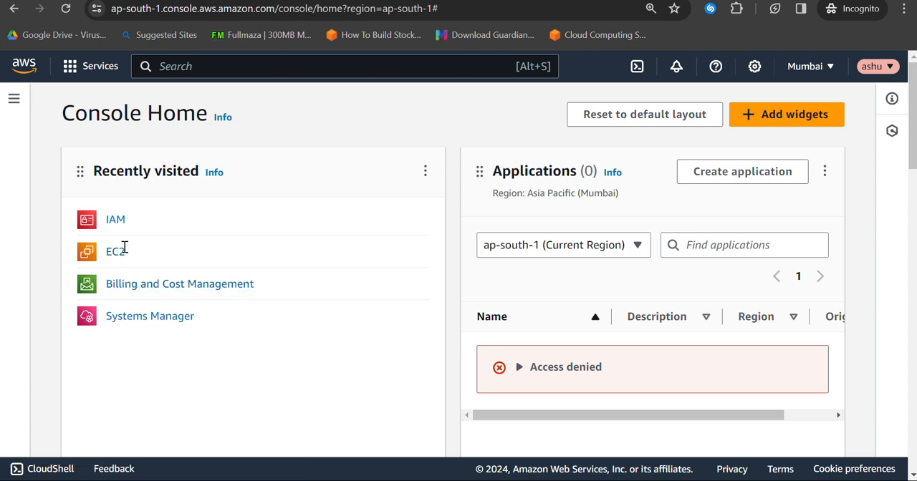
Step: Open Billing and Cost Management without the introductory tour and check the role's access to the cost summary
{"action": "left_click", "coordinate": [138, 290]}
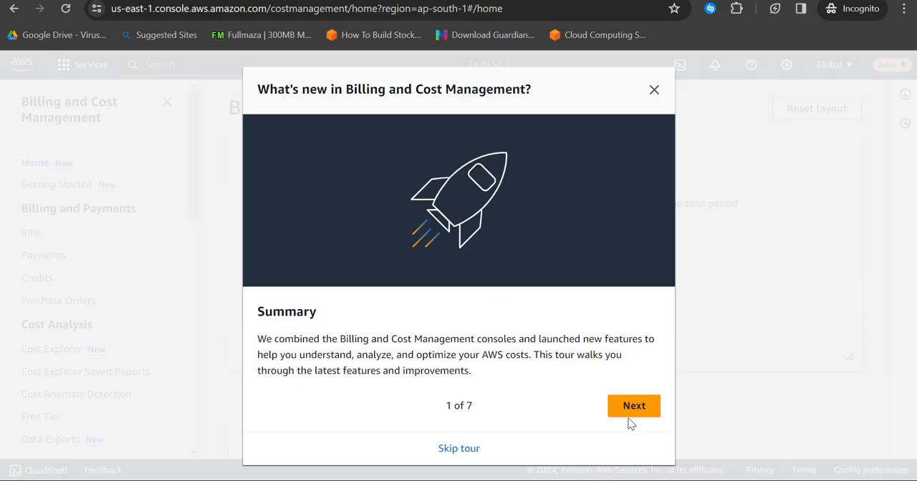
{"action": "left_click", "coordinate": [467, 449]}
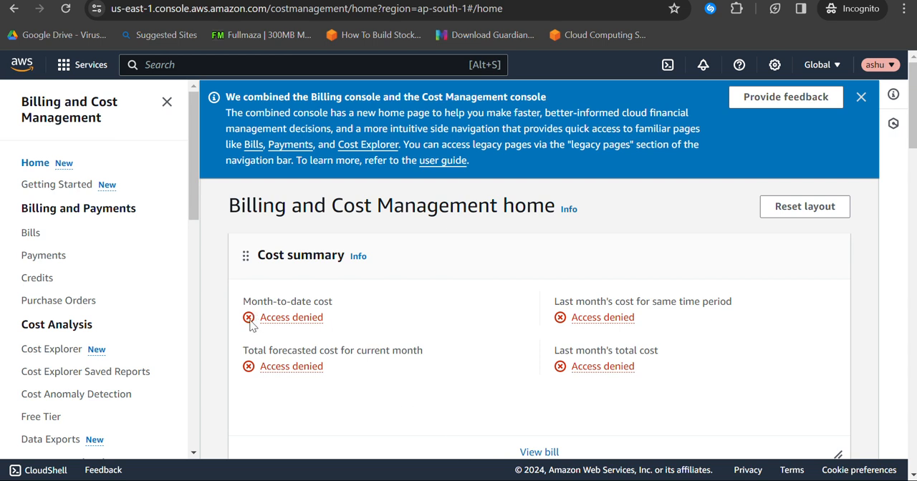
{"action": "left_click_drag", "start_coordinate": [257, 320], "coordinate": [365, 317]}
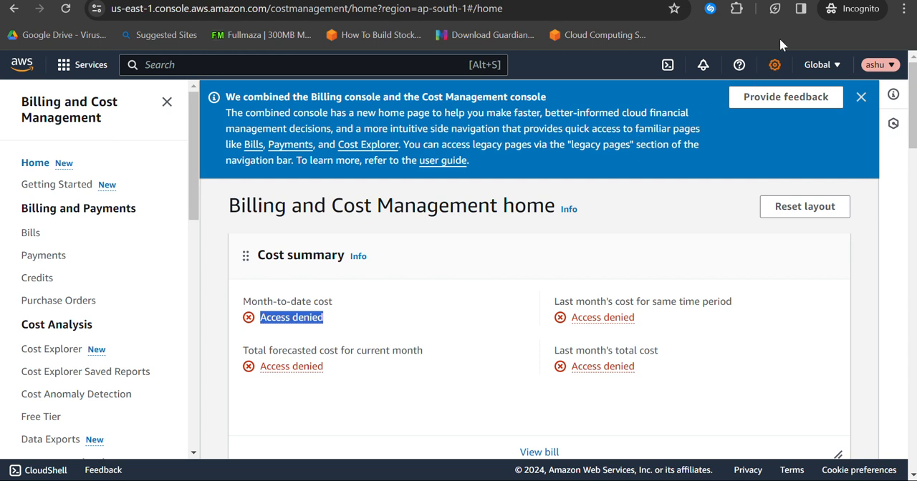
Step: Sign out of the switched-role console session
{"action": "left_click", "coordinate": [877, 66]}
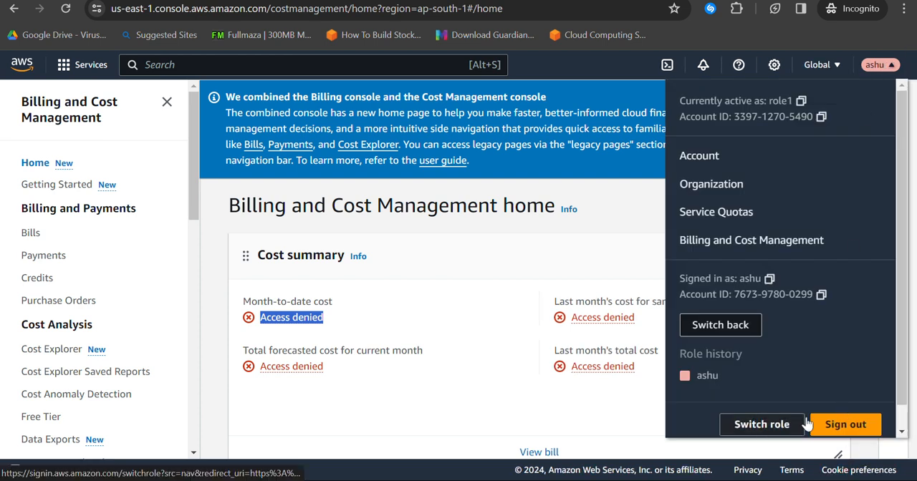
{"action": "left_click", "coordinate": [843, 422]}
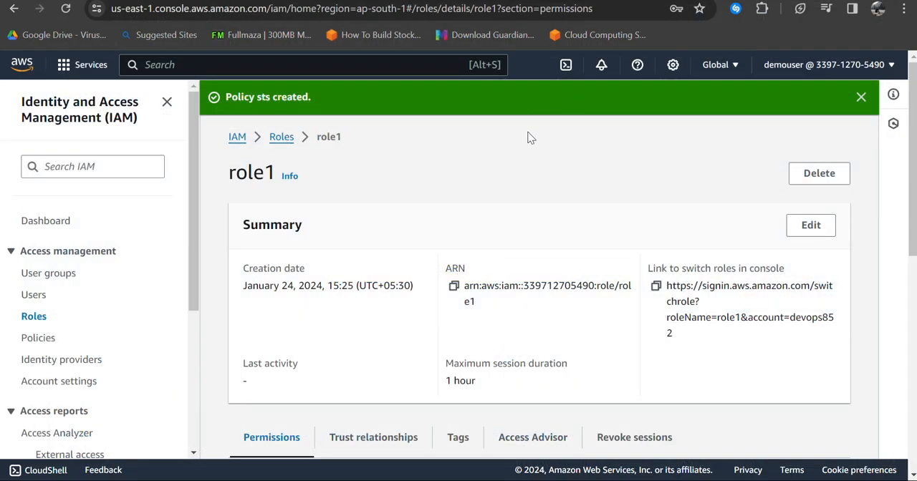
Step: In the demouser account's IAM console, examine the list of existing policies and their total number
{"action": "left_click", "coordinate": [38, 338]}
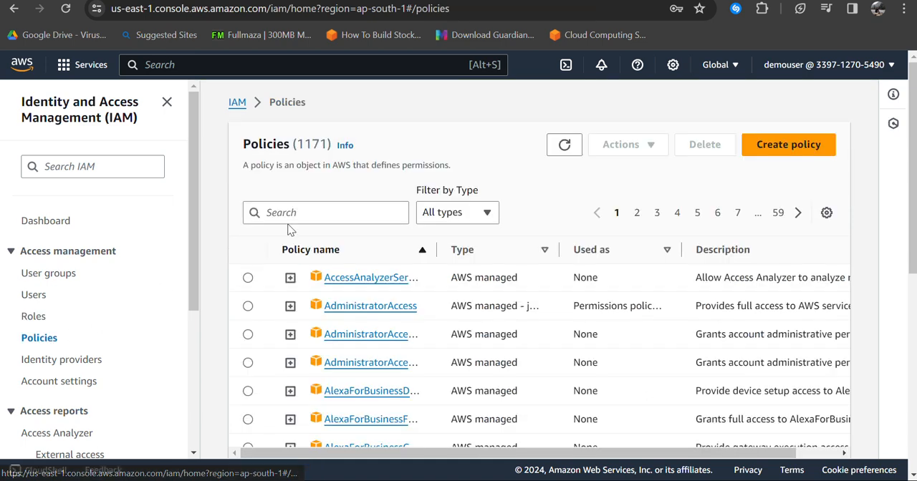
{"action": "scroll", "coordinate": [471, 258], "scroll_direction": "down", "scroll_amount": 1}
{"action": "scroll", "coordinate": [471, 257], "scroll_direction": "down", "scroll_amount": 10}
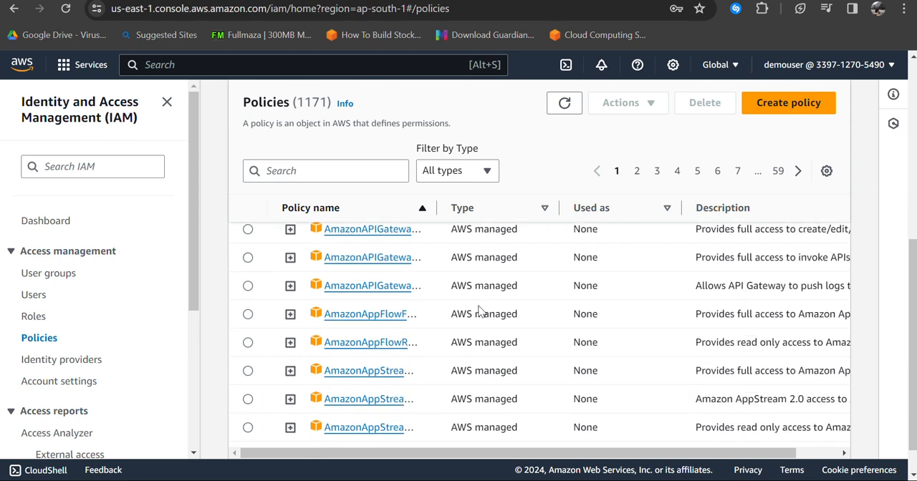
{"action": "scroll", "coordinate": [479, 308], "scroll_direction": "up", "scroll_amount": 10}
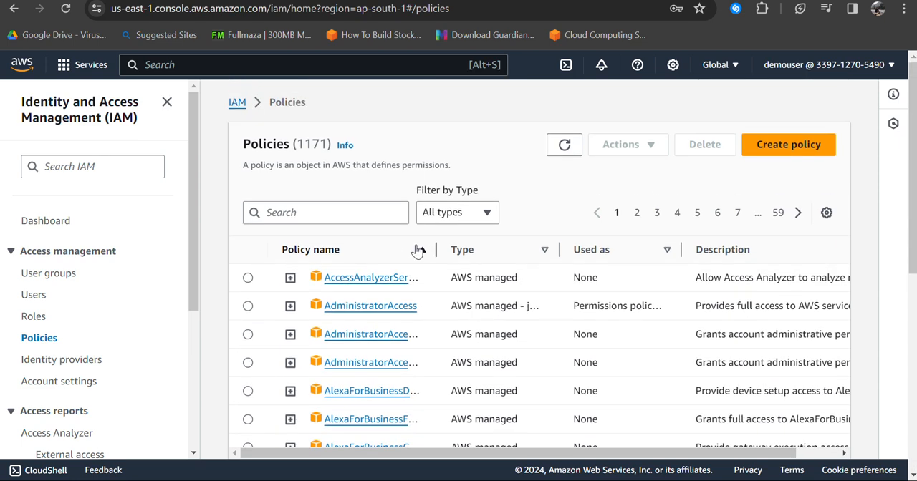
{"action": "left_click_drag", "start_coordinate": [299, 145], "coordinate": [329, 144]}
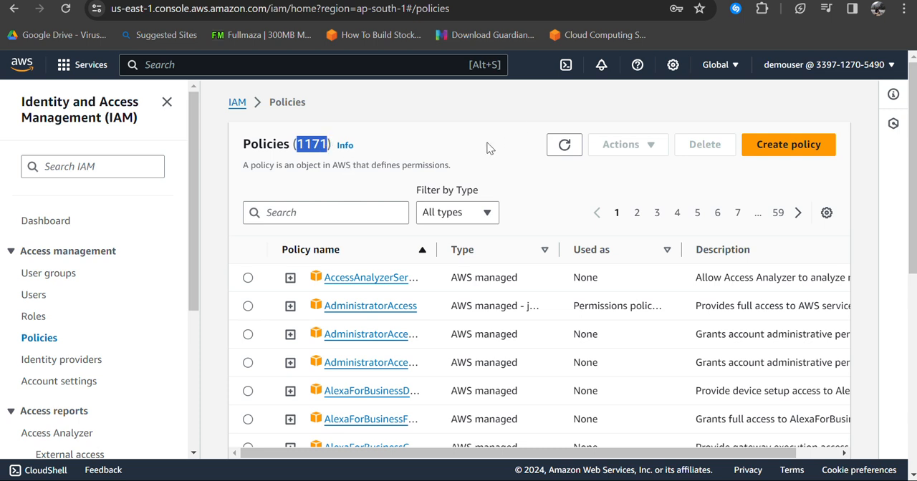
Step: Start creating a new IAM policy in the visual editor and choose EC2 as its service
{"action": "left_click", "coordinate": [806, 146]}
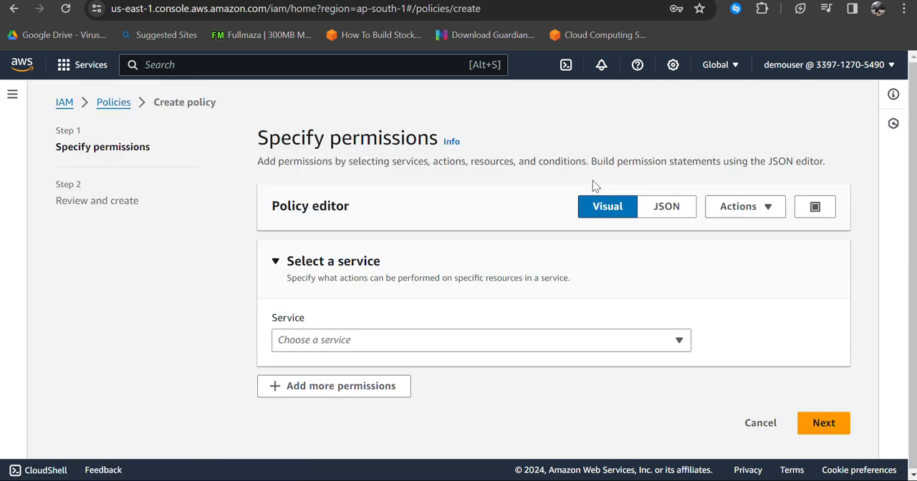
{"action": "left_click", "coordinate": [649, 342]}
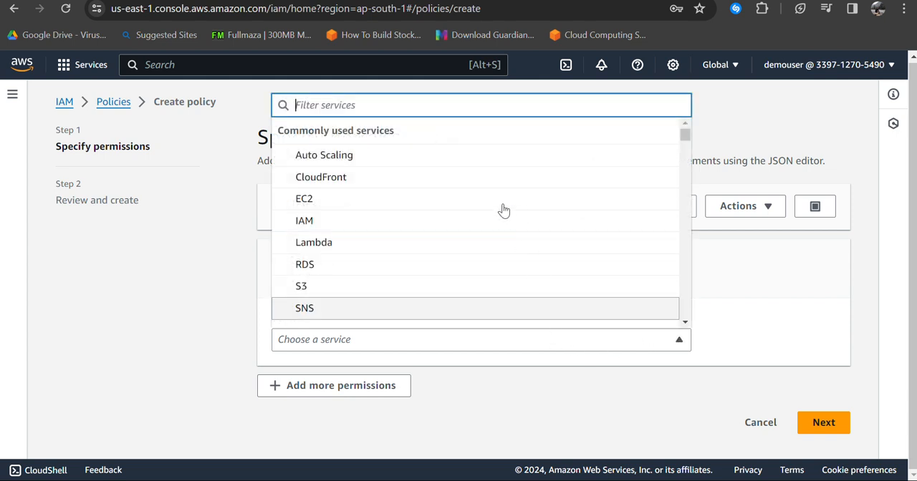
{"action": "left_click", "coordinate": [450, 200]}
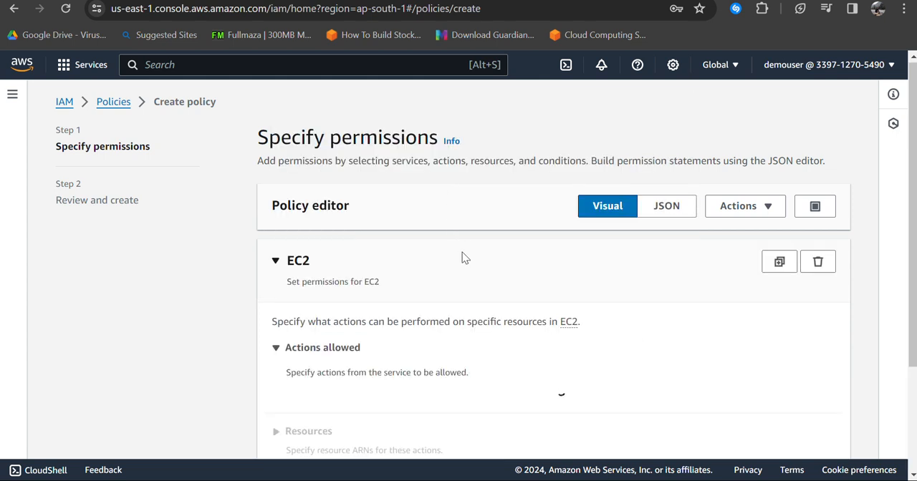
Step: Allow the EC2 write actions AssociateAddress and AttachVolume in the new policy
{"action": "scroll", "coordinate": [462, 252], "scroll_direction": "down", "scroll_amount": 2}
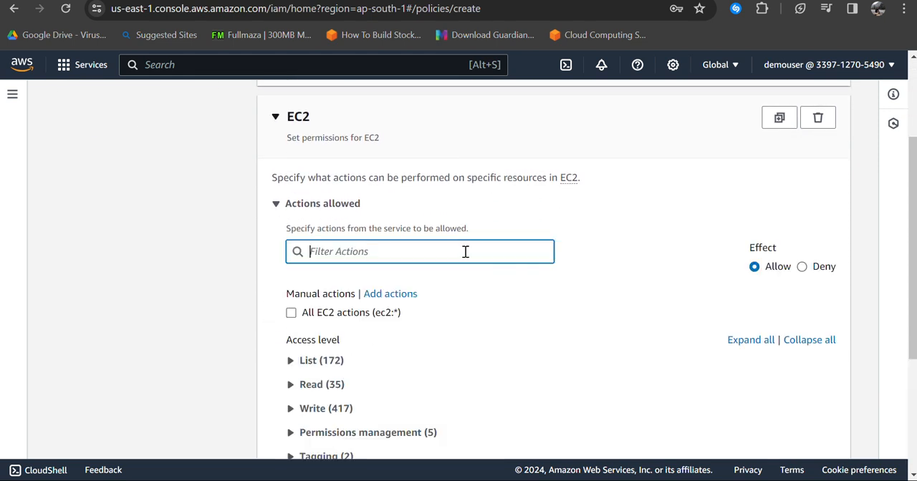
{"action": "scroll", "coordinate": [449, 276], "scroll_direction": "down", "scroll_amount": 2}
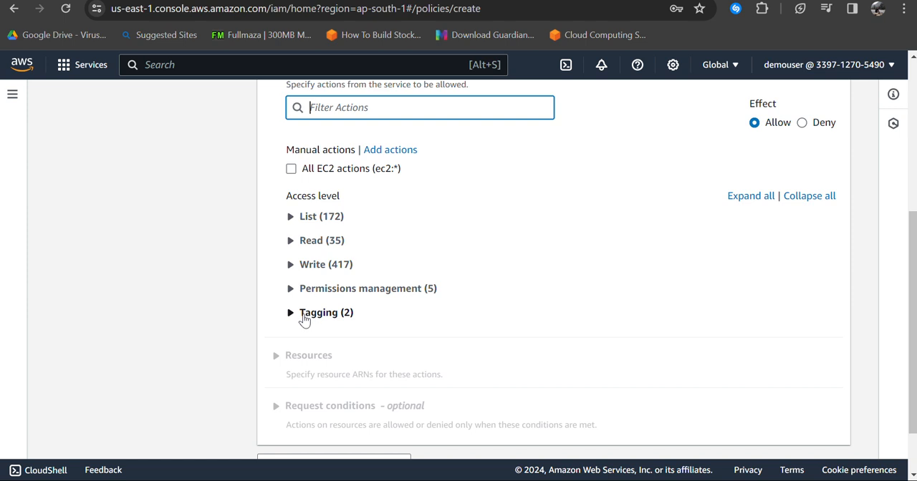
{"action": "left_click", "coordinate": [289, 265]}
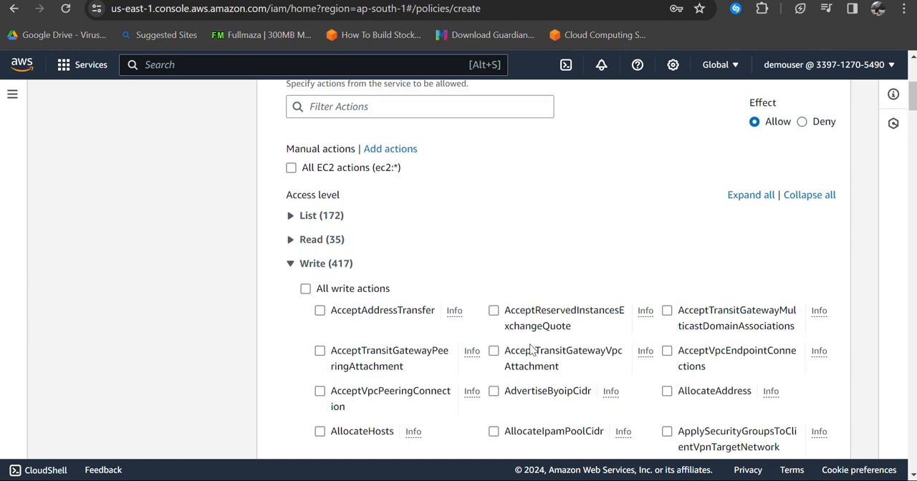
{"action": "scroll", "coordinate": [513, 347], "scroll_direction": "down", "scroll_amount": 1}
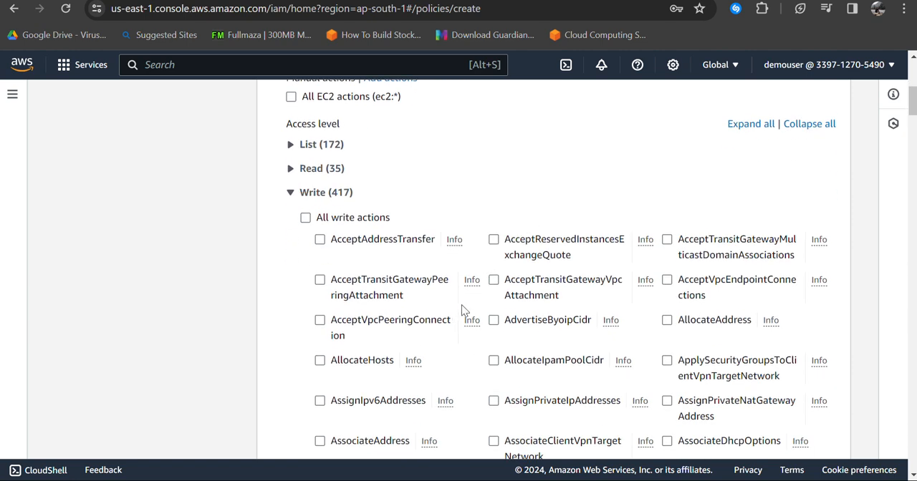
{"action": "scroll", "coordinate": [462, 311], "scroll_direction": "down", "scroll_amount": 3}
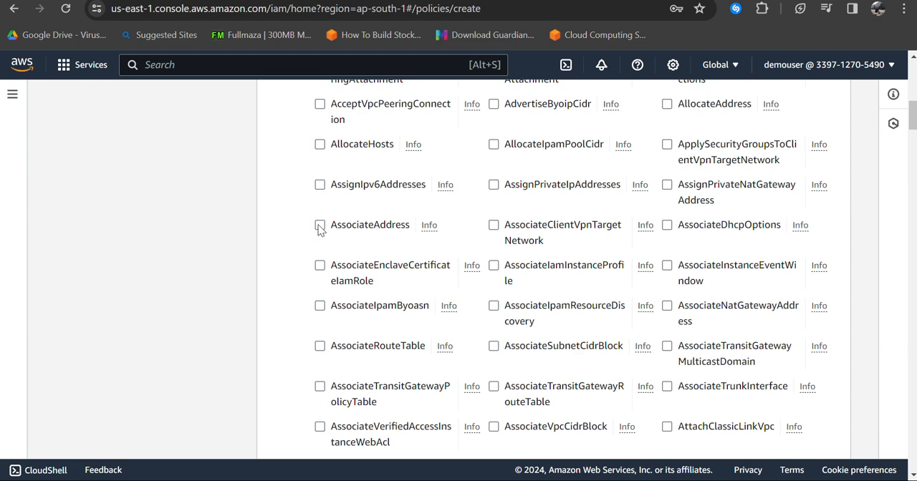
{"action": "scroll", "coordinate": [493, 266], "scroll_direction": "down", "scroll_amount": 7}
{"action": "scroll", "coordinate": [496, 272], "scroll_direction": "up", "scroll_amount": 4}
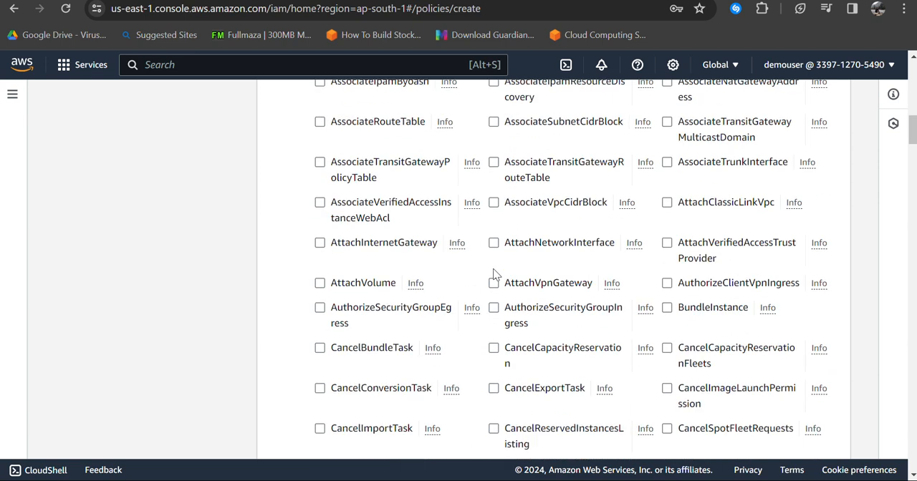
{"action": "left_click", "coordinate": [321, 285]}
Step: Review the remaining write actions and the resource types listed for the EC2 policy, including elastic-ip
{"action": "scroll", "coordinate": [464, 309], "scroll_direction": "down", "scroll_amount": 5}
{"action": "scroll", "coordinate": [464, 308], "scroll_direction": "down", "scroll_amount": 20}
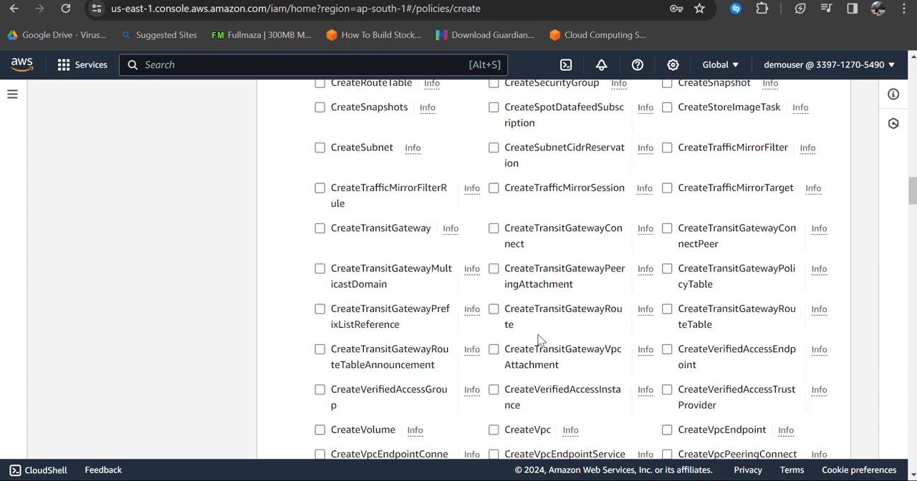
{"action": "scroll", "coordinate": [643, 335], "scroll_direction": "down", "scroll_amount": 15}
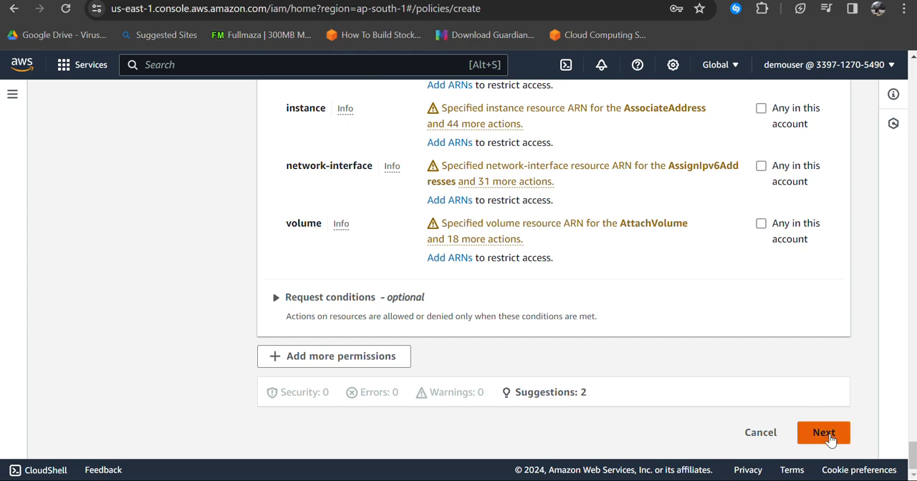
{"action": "scroll", "coordinate": [612, 319], "scroll_direction": "up", "scroll_amount": 1}
{"action": "scroll", "coordinate": [466, 303], "scroll_direction": "down", "scroll_amount": 1}
{"action": "scroll", "coordinate": [464, 301], "scroll_direction": "up", "scroll_amount": 8}
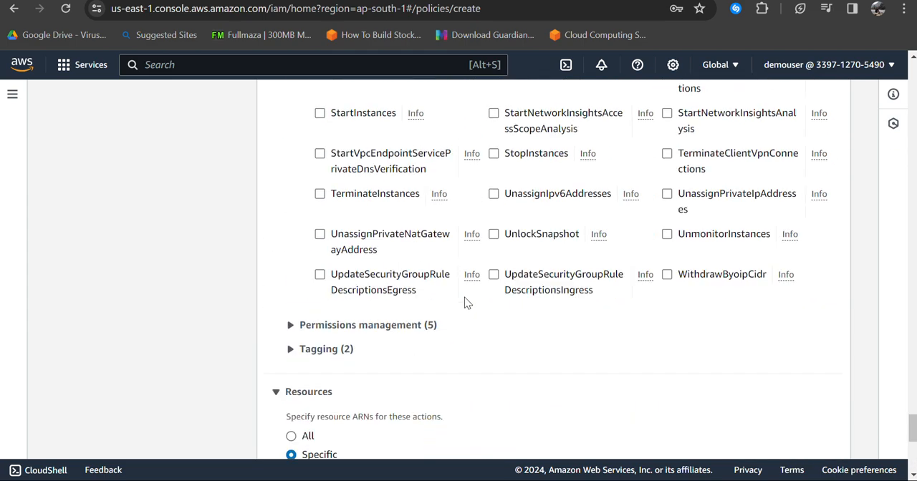
{"action": "scroll", "coordinate": [525, 351], "scroll_direction": "down", "scroll_amount": 10}
{"action": "scroll", "coordinate": [525, 351], "scroll_direction": "up", "scroll_amount": 3}
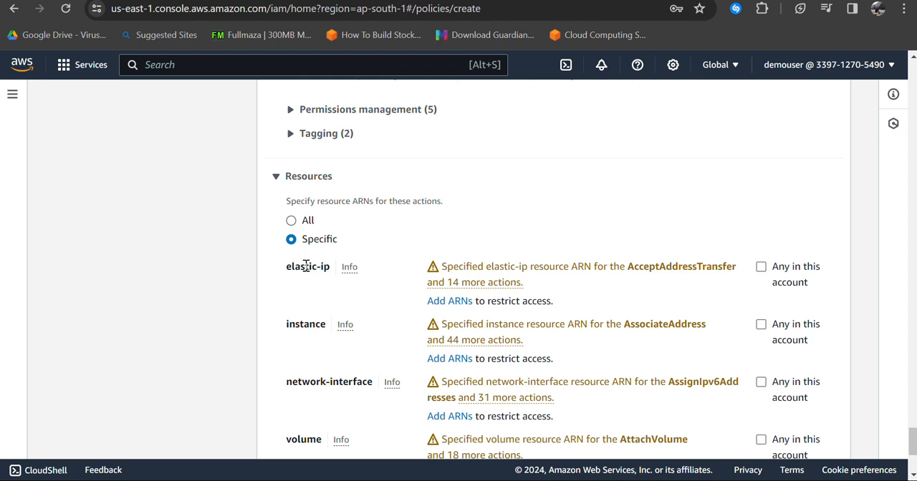
{"action": "left_click_drag", "start_coordinate": [285, 270], "coordinate": [331, 272]}
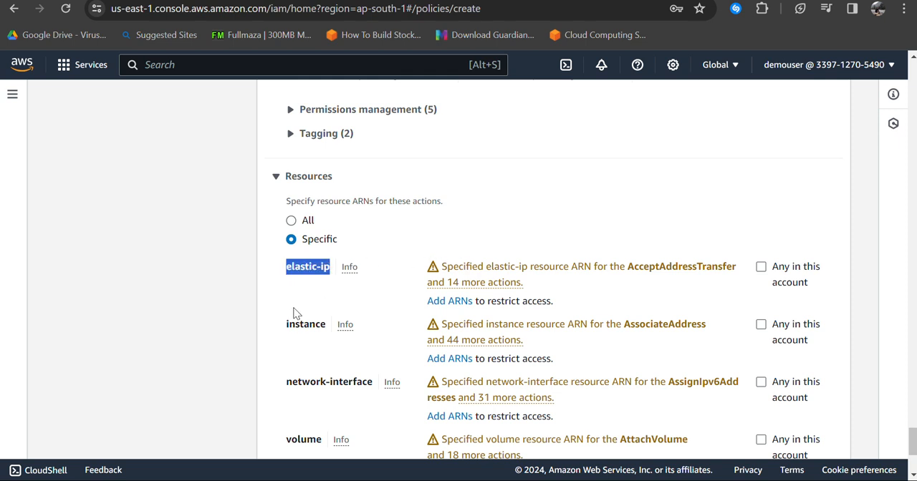
Step: Review the instance, network-interface and volume resource types listed for the EC2 policy, and dismiss the low-battery notice
{"action": "left_click_drag", "start_coordinate": [286, 325], "coordinate": [326, 326]}
{"action": "left_click_drag", "start_coordinate": [286, 382], "coordinate": [373, 383]}
{"action": "left_click_drag", "start_coordinate": [285, 439], "coordinate": [323, 440]}
{"action": "scroll", "coordinate": [331, 354], "scroll_direction": "down", "scroll_amount": 2}
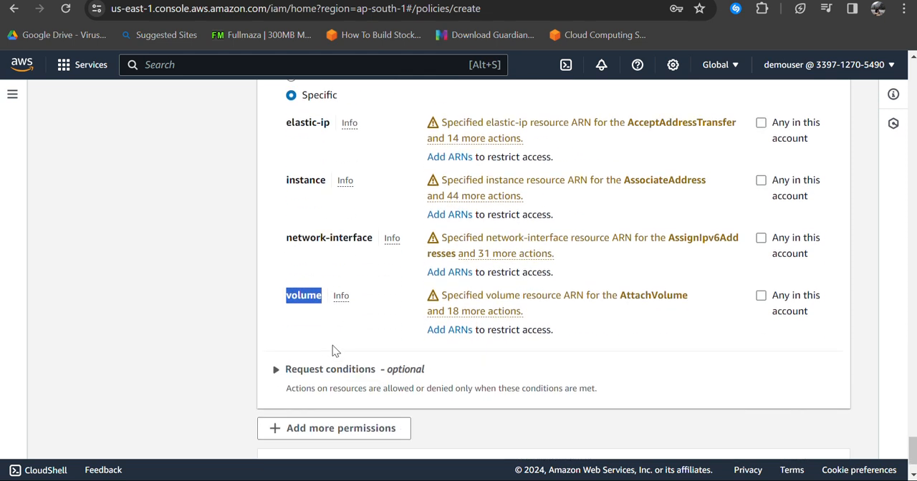
{"action": "scroll", "coordinate": [332, 347], "scroll_direction": "up", "scroll_amount": 1}
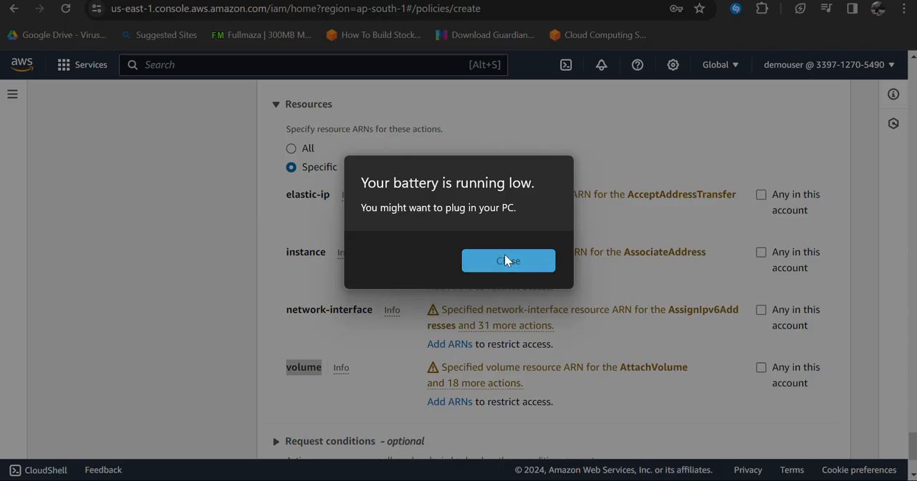
{"action": "left_click", "coordinate": [506, 261]}
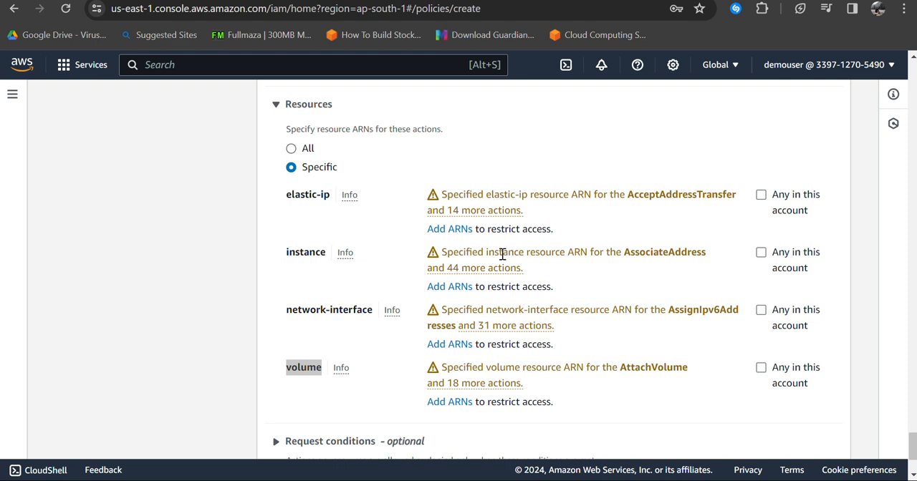
Step: Examine the region, allocation and ARN fields for restricting the elastic-ip resource, and leave without adding an ARN
{"action": "left_click", "coordinate": [455, 228]}
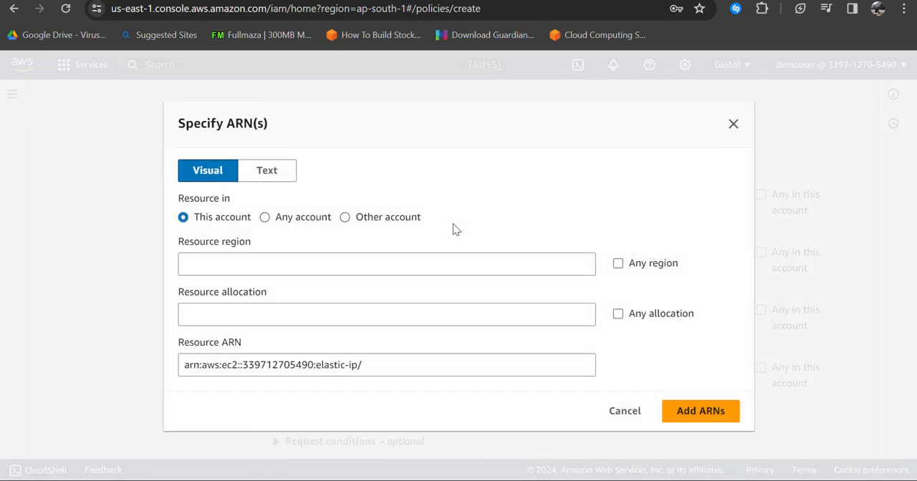
{"action": "left_click", "coordinate": [262, 263]}
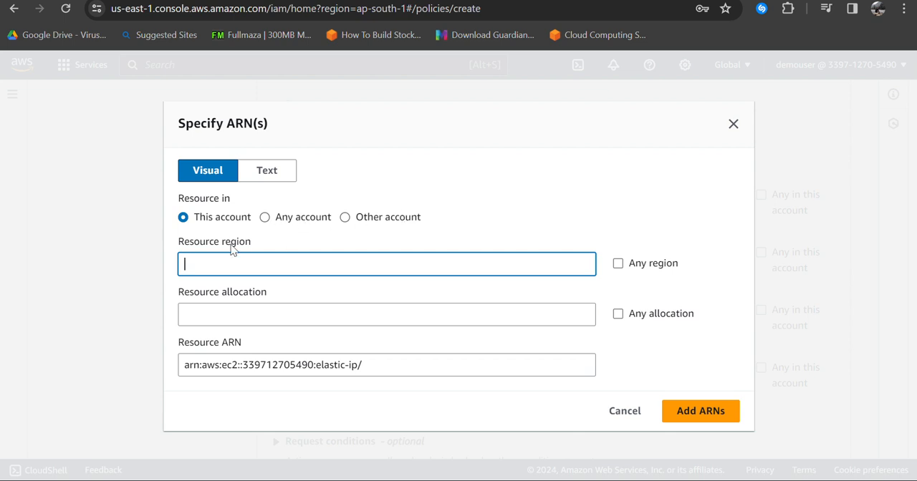
{"action": "left_click", "coordinate": [222, 320]}
{"action": "left_click", "coordinate": [387, 372]}
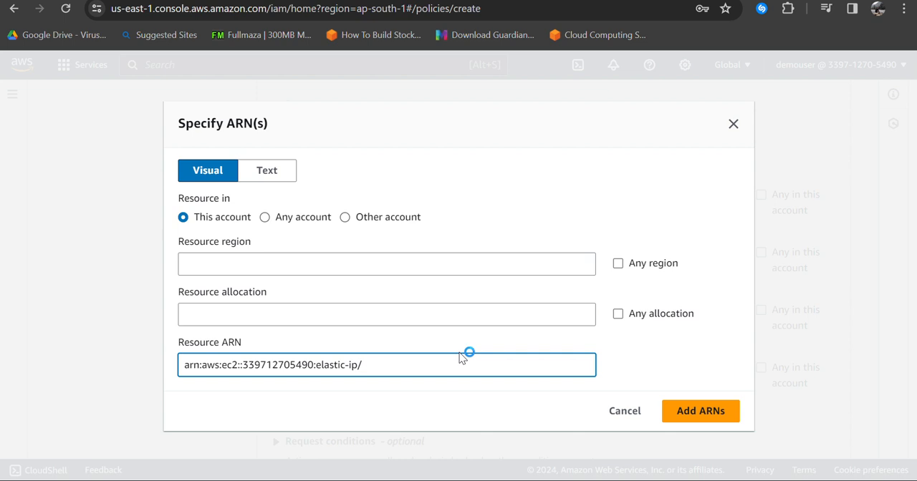
{"action": "left_click", "coordinate": [631, 414]}
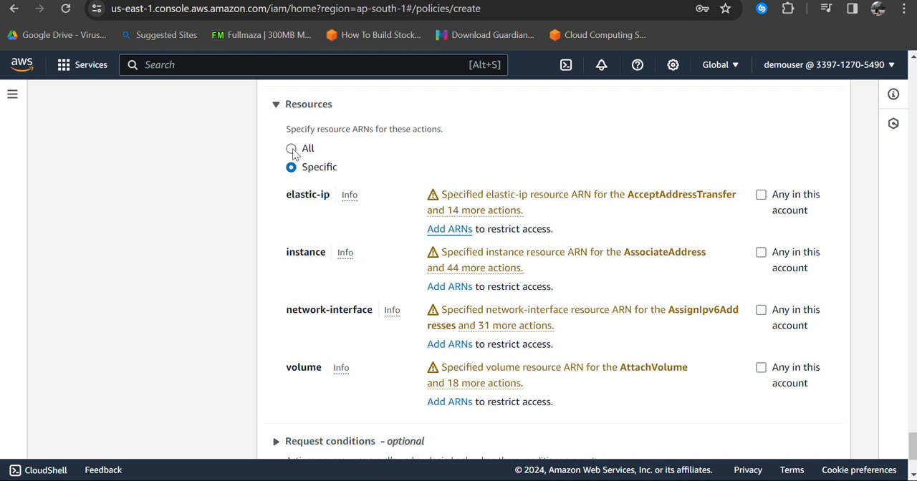
Step: Apply the EC2 policy to all resources and continue to the policy's review and naming page
{"action": "left_click", "coordinate": [291, 149]}
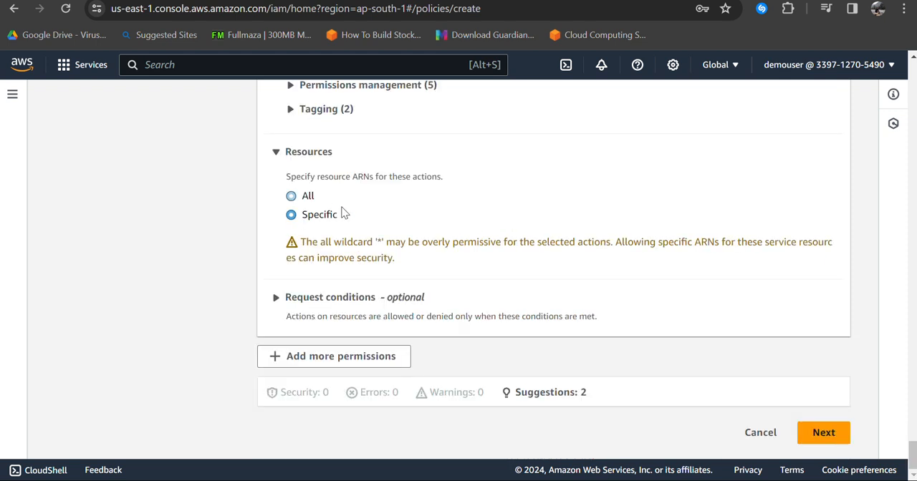
{"action": "left_click", "coordinate": [822, 433]}
{"action": "scroll", "coordinate": [404, 161], "scroll_direction": "down", "scroll_amount": 3}
{"action": "scroll", "coordinate": [409, 158], "scroll_direction": "up", "scroll_amount": 1}
{"action": "scroll", "coordinate": [406, 201], "scroll_direction": "up", "scroll_amount": 3}
{"action": "left_click", "coordinate": [395, 282]}
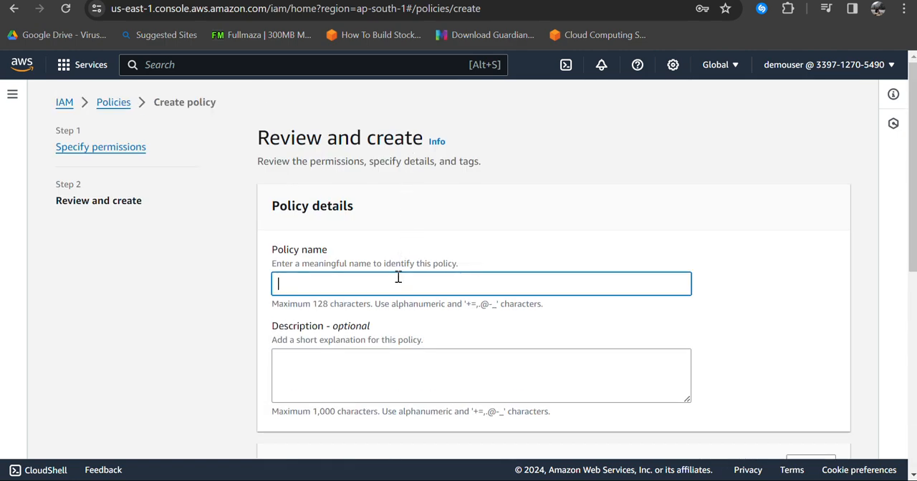
Step: Review the service, access level, resource and request condition in the new policy's permissions summary
{"action": "scroll", "coordinate": [505, 279], "scroll_direction": "down", "scroll_amount": 6}
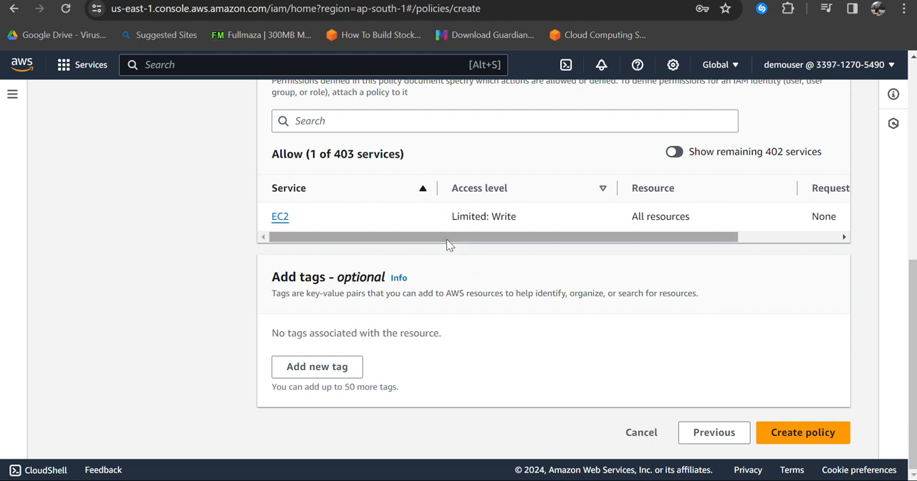
{"action": "left_click_drag", "start_coordinate": [447, 243], "coordinate": [567, 235]}
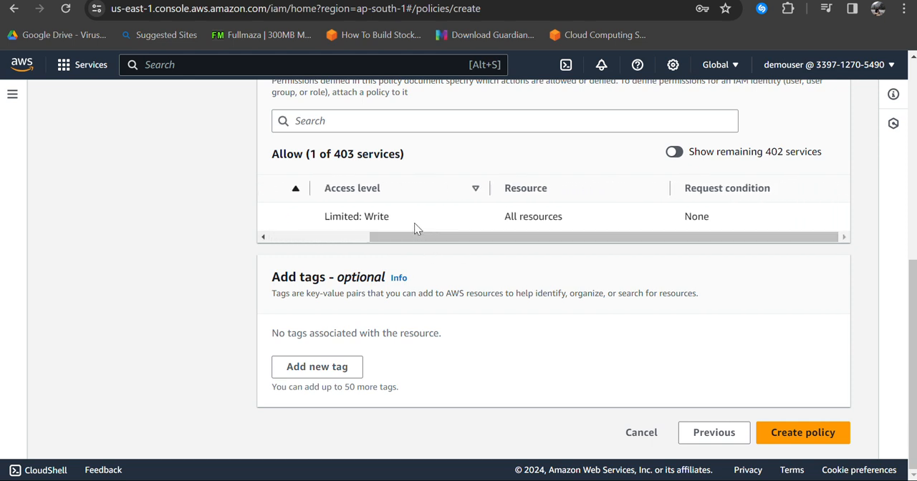
{"action": "left_click_drag", "start_coordinate": [414, 223], "coordinate": [349, 216]}
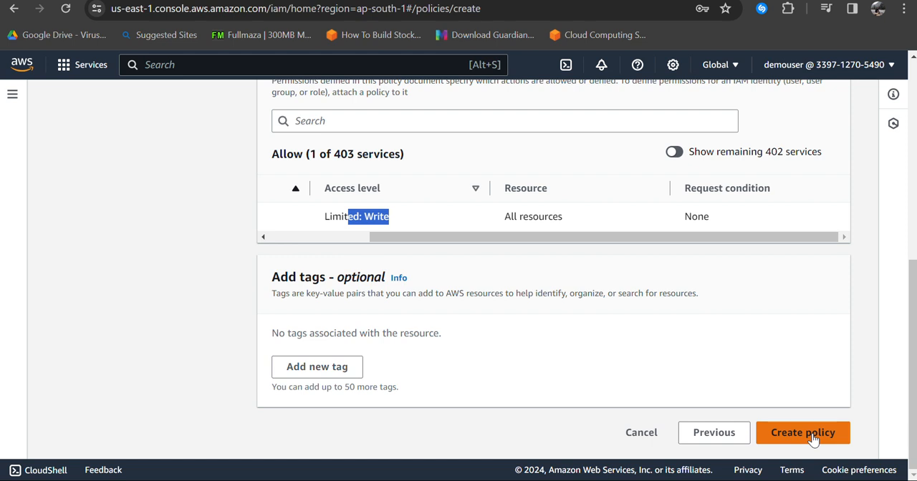
Step: Cancel the creation of the EC2 policy and return to the policies list
{"action": "left_click", "coordinate": [642, 432]}
{"action": "left_click", "coordinate": [543, 335]}
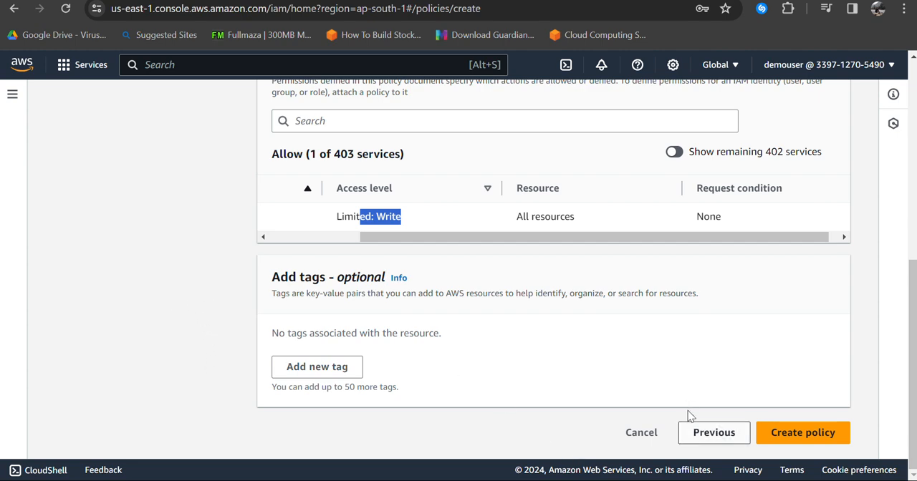
{"action": "left_click", "coordinate": [638, 433]}
{"action": "left_click", "coordinate": [617, 342]}
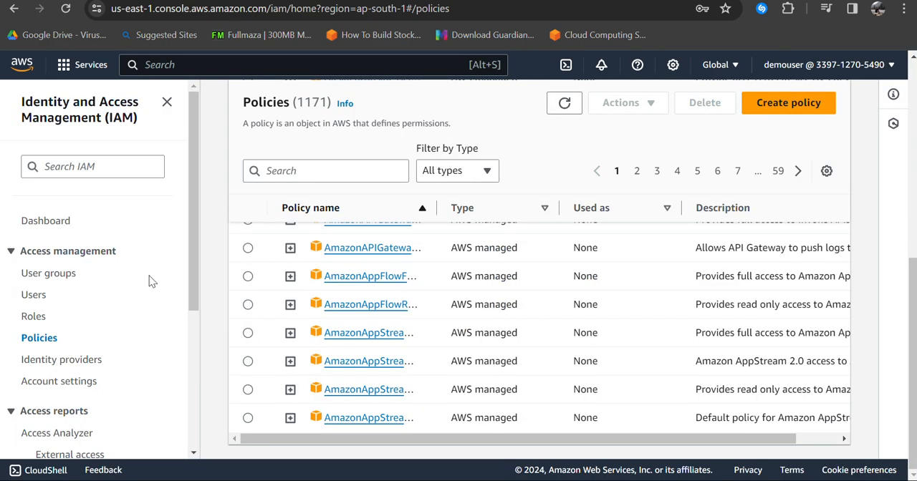
Step: Go to the IAM roles and start creating a new role
{"action": "left_click", "coordinate": [32, 316]}
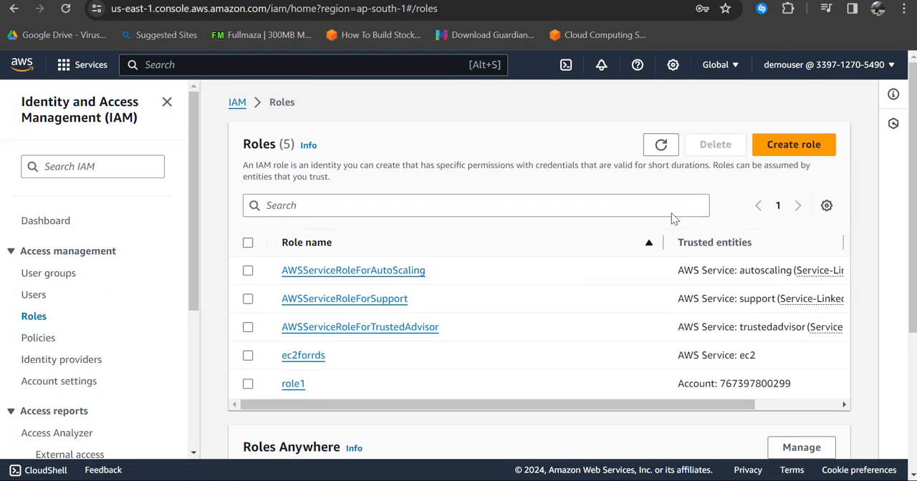
{"action": "left_click", "coordinate": [784, 147]}
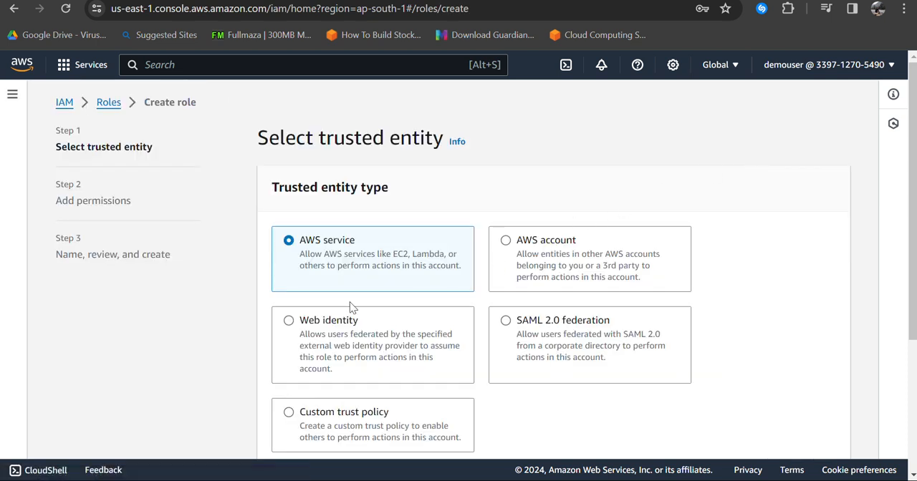
{"action": "scroll", "coordinate": [321, 326], "scroll_direction": "down", "scroll_amount": 1}
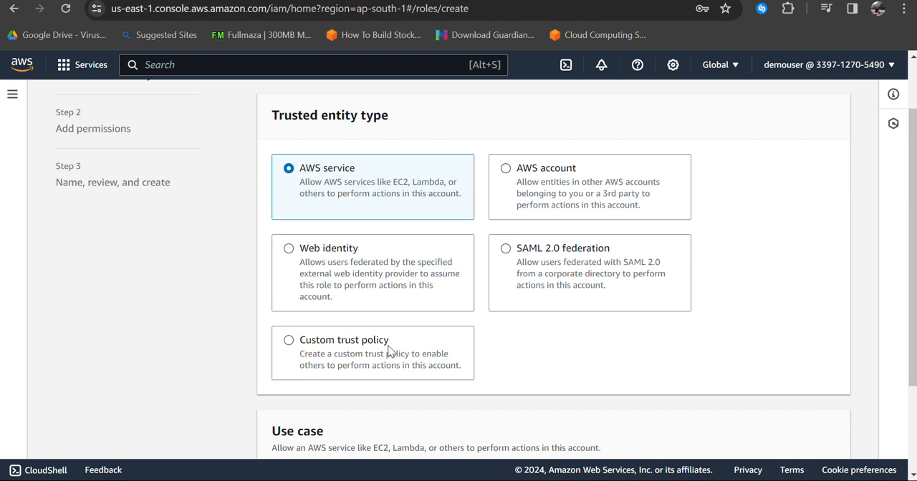
Step: Set the new role's trusted entity type to Web identity with Facebook as the identity provider
{"action": "left_click", "coordinate": [341, 270]}
{"action": "scroll", "coordinate": [344, 272], "scroll_direction": "down", "scroll_amount": 3}
{"action": "left_click_drag", "start_coordinate": [274, 329], "coordinate": [469, 348]}
{"action": "left_click", "coordinate": [495, 351]}
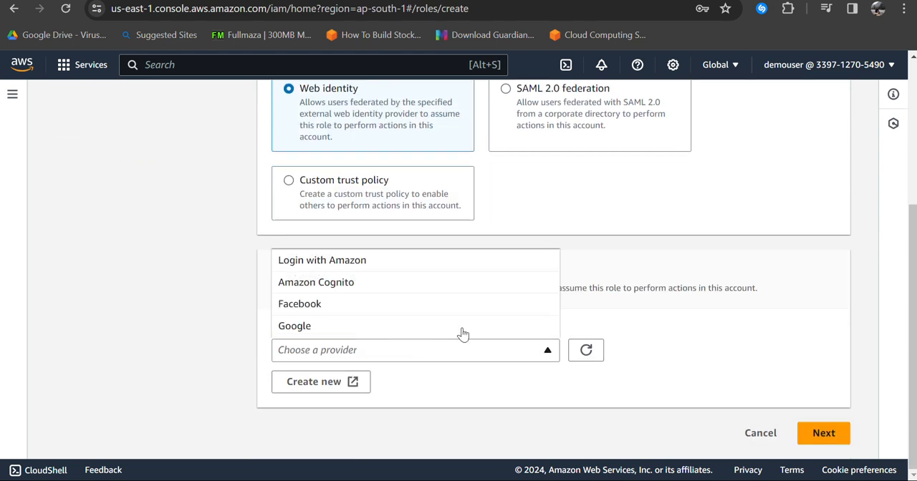
{"action": "left_click", "coordinate": [446, 307]}
{"action": "scroll", "coordinate": [487, 329], "scroll_direction": "down", "scroll_amount": 2}
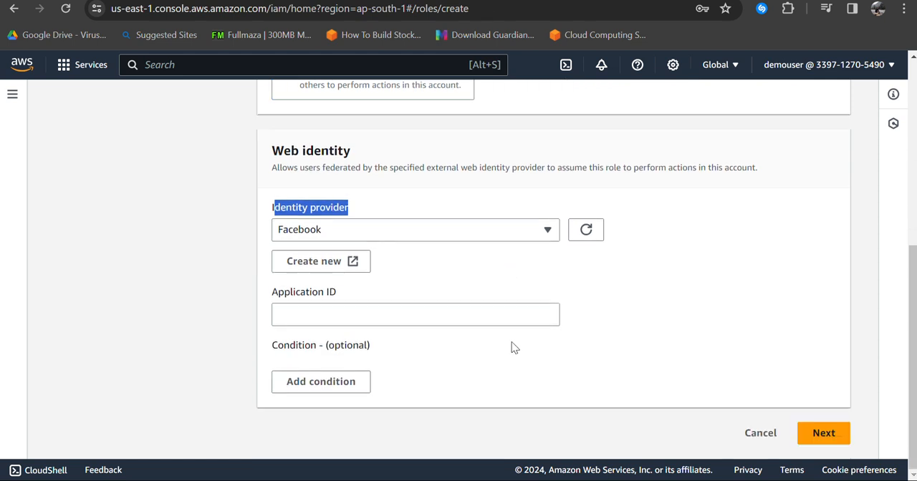
Step: Try to continue the Web identity role setup with the Application ID left empty
{"action": "left_click", "coordinate": [406, 314]}
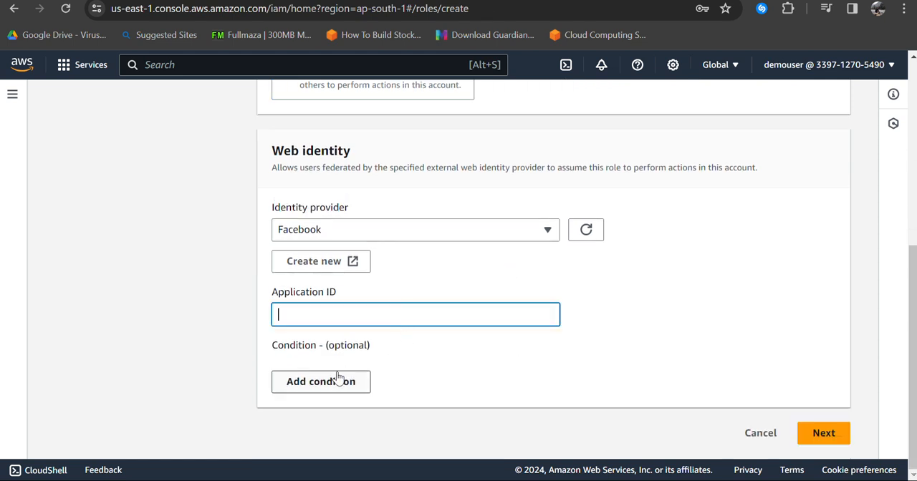
{"action": "left_click", "coordinate": [820, 433]}
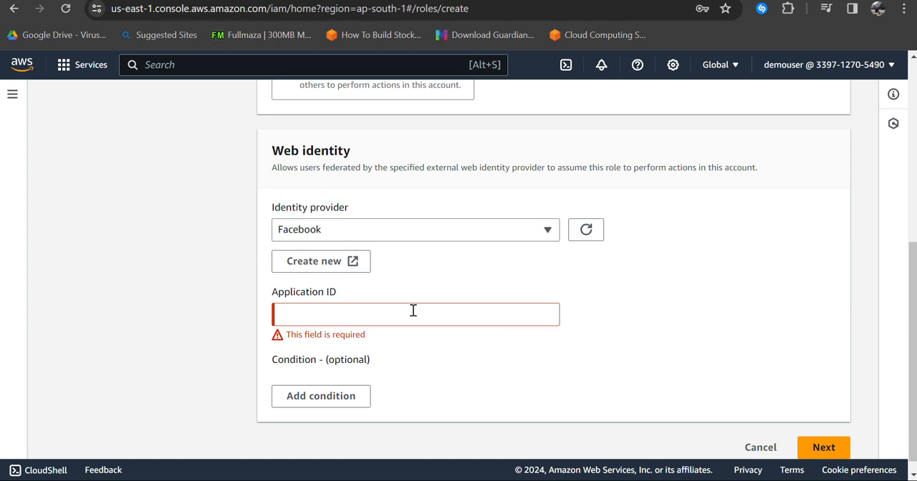
{"action": "scroll", "coordinate": [413, 301], "scroll_direction": "down", "scroll_amount": 1}
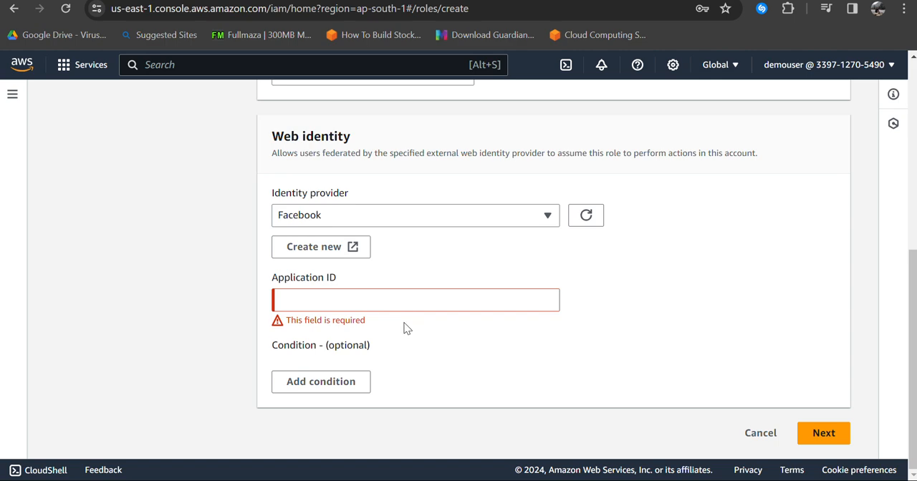
Step: Switch the trusted entity type to SAML 2.0 federation and review its provider, access, attribute and value options
{"action": "scroll", "coordinate": [423, 344], "scroll_direction": "up", "scroll_amount": 6}
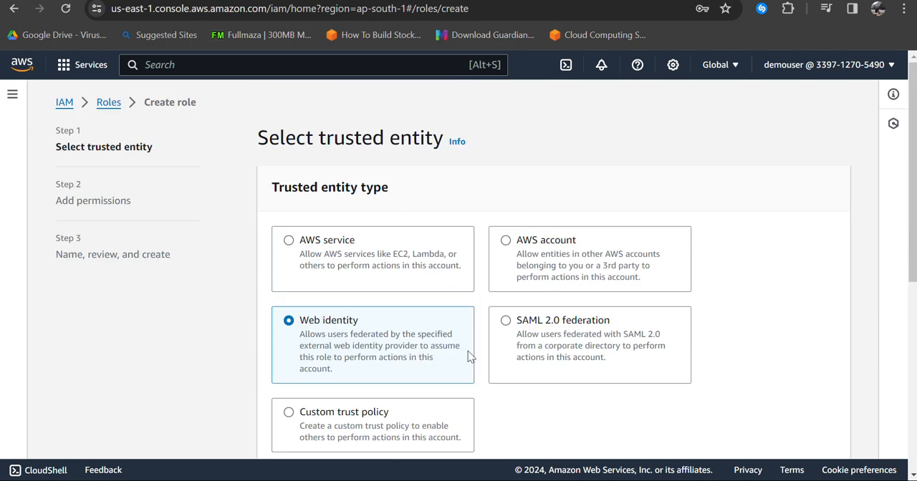
{"action": "scroll", "coordinate": [395, 395], "scroll_direction": "down", "scroll_amount": 1}
{"action": "scroll", "coordinate": [395, 398], "scroll_direction": "down", "scroll_amount": 1}
{"action": "left_click", "coordinate": [544, 251]}
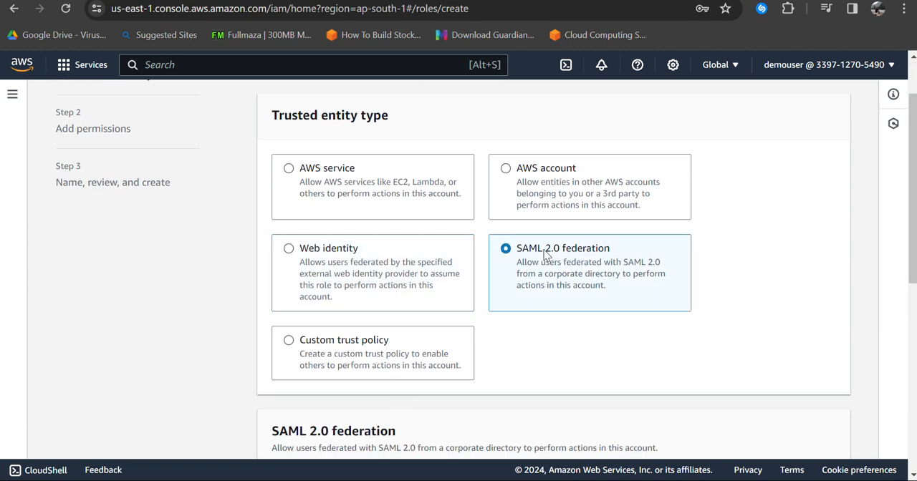
{"action": "scroll", "coordinate": [406, 332], "scroll_direction": "down", "scroll_amount": 5}
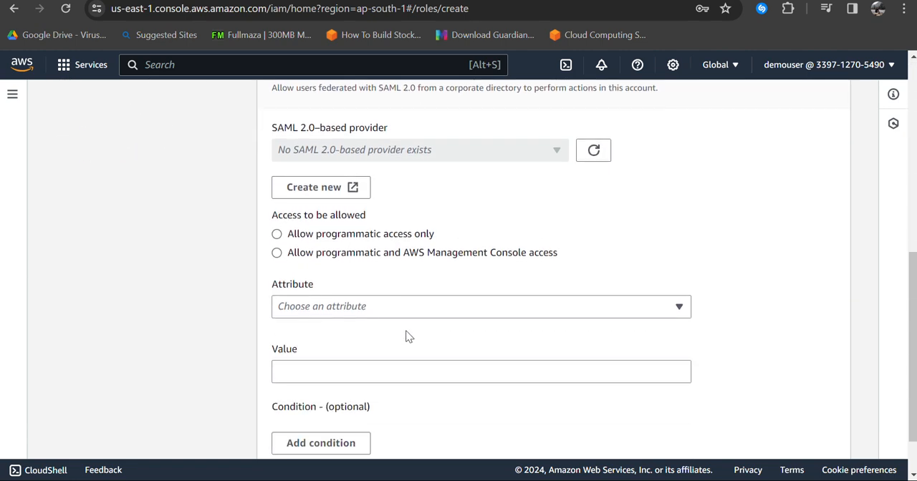
{"action": "scroll", "coordinate": [385, 361], "scroll_direction": "down", "scroll_amount": 2}
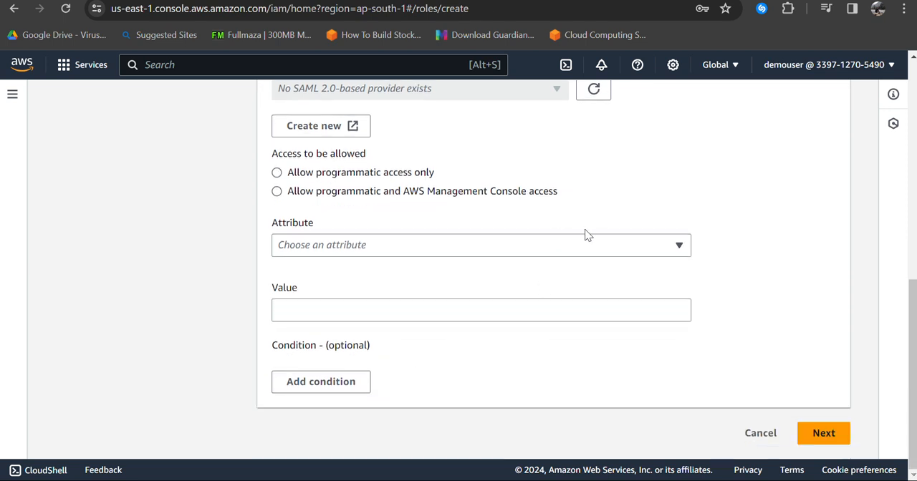
{"action": "scroll", "coordinate": [502, 265], "scroll_direction": "up", "scroll_amount": 2}
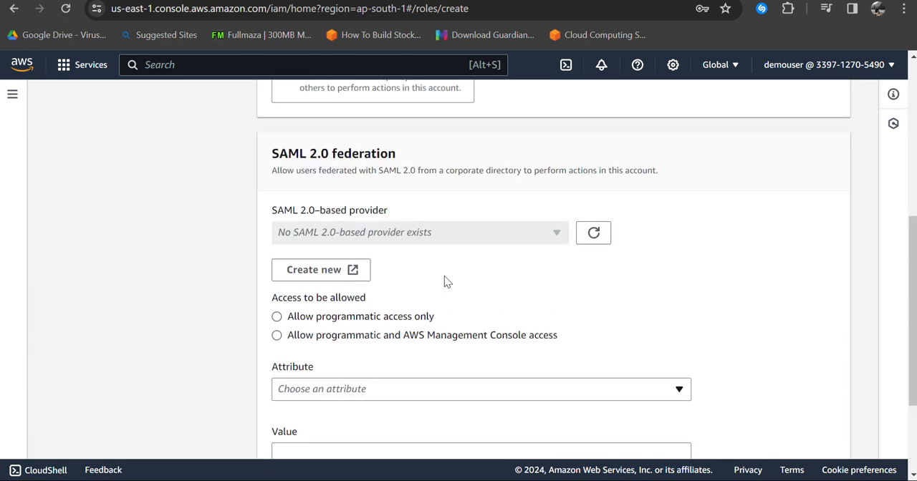
{"action": "scroll", "coordinate": [380, 214], "scroll_direction": "up", "scroll_amount": 1}
Step: Choose Custom trust policy as the trusted entity type and review its JSON statement and STS action options
{"action": "left_click", "coordinate": [380, 143]}
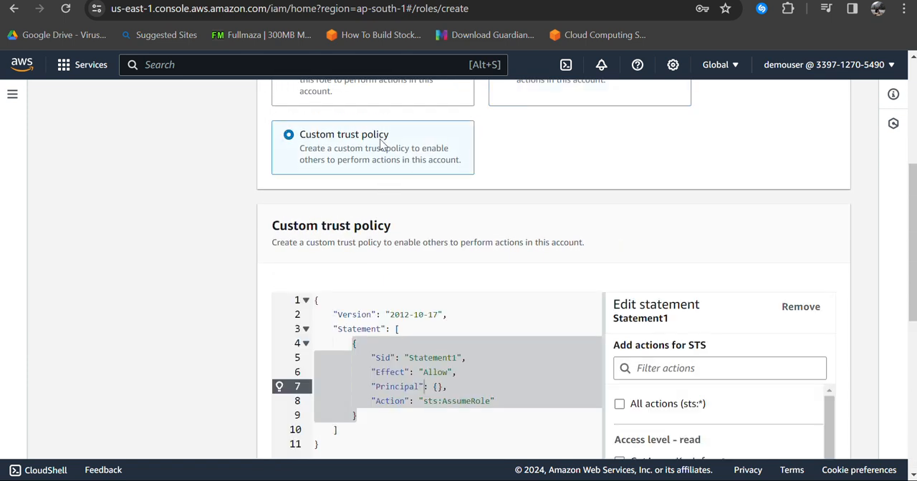
{"action": "scroll", "coordinate": [509, 246], "scroll_direction": "down", "scroll_amount": 1}
{"action": "scroll", "coordinate": [510, 245], "scroll_direction": "down", "scroll_amount": 2}
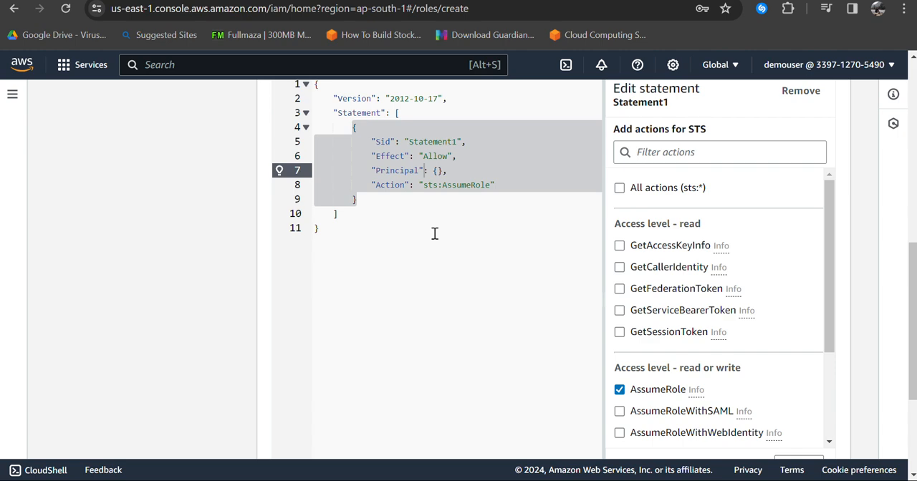
{"action": "scroll", "coordinate": [434, 235], "scroll_direction": "down", "scroll_amount": 3}
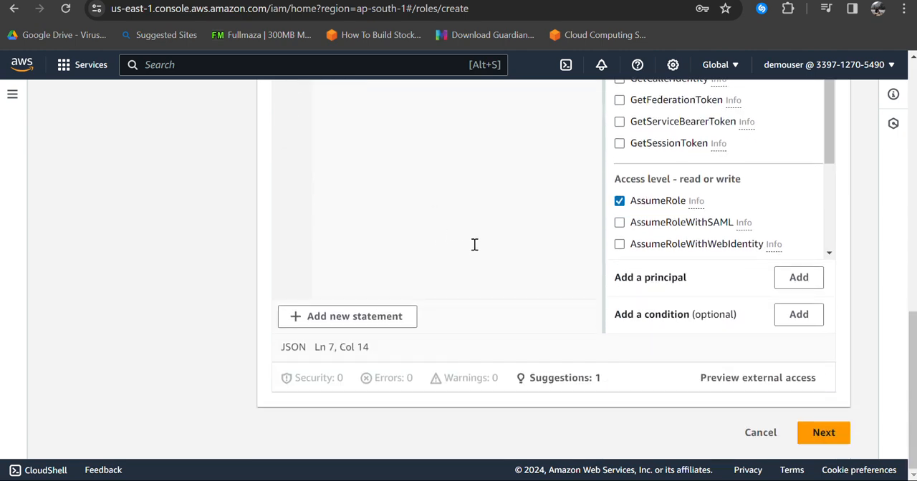
{"action": "scroll", "coordinate": [472, 241], "scroll_direction": "up", "scroll_amount": 5}
{"action": "scroll", "coordinate": [474, 243], "scroll_direction": "up", "scroll_amount": 5}
{"action": "scroll", "coordinate": [458, 246], "scroll_direction": "down", "scroll_amount": 5}
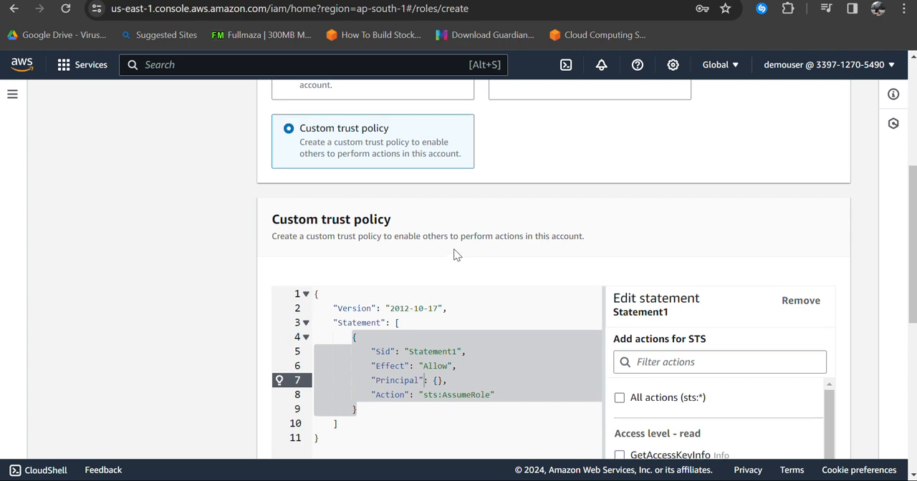
{"action": "scroll", "coordinate": [454, 248], "scroll_direction": "up", "scroll_amount": 5}
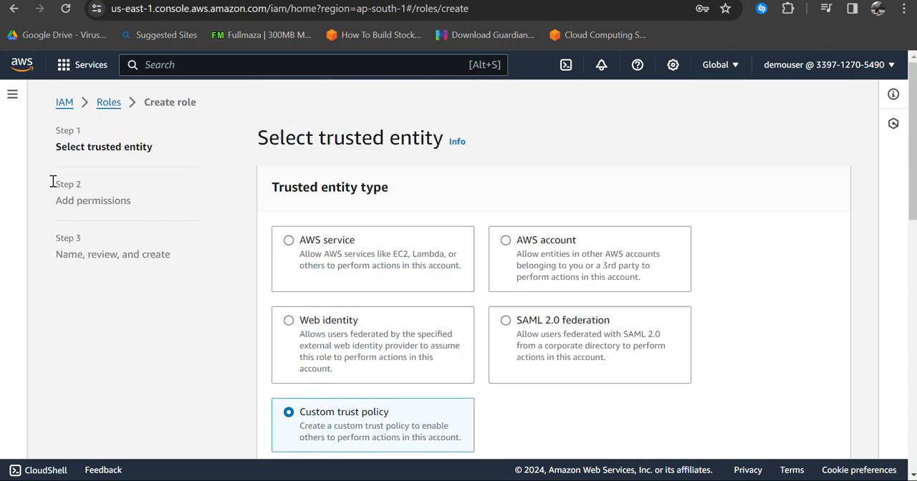
Step: Show the IAM navigation and look through its access management and access report sections
{"action": "left_click", "coordinate": [13, 95]}
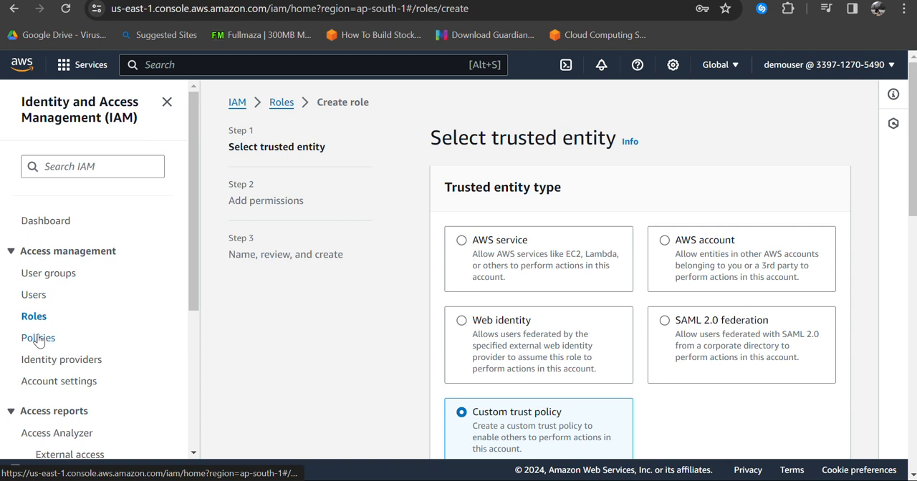
{"action": "scroll", "coordinate": [43, 342], "scroll_direction": "down", "scroll_amount": 2}
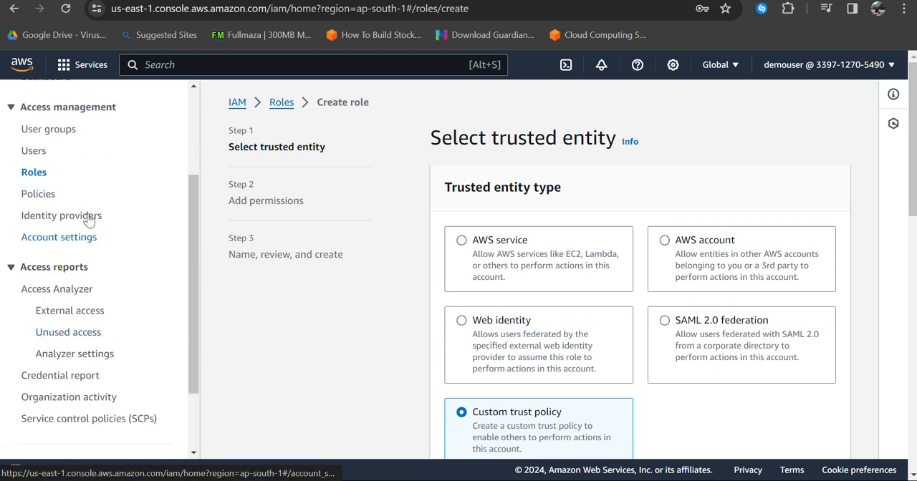
{"action": "scroll", "coordinate": [64, 281], "scroll_direction": "down", "scroll_amount": 6}
{"action": "scroll", "coordinate": [68, 288], "scroll_direction": "up", "scroll_amount": 4}
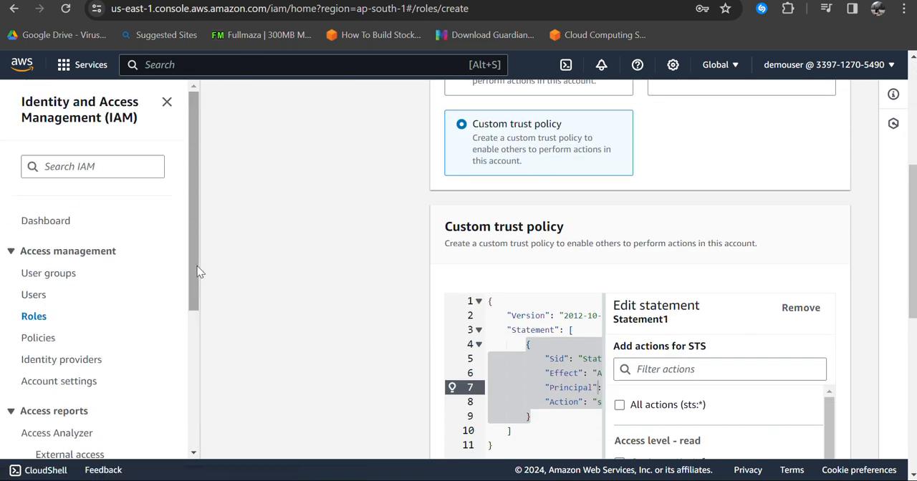
Step: Leave the role creation without saving, go to the IAM dashboard and examine the root user MFA recommendation
{"action": "scroll", "coordinate": [257, 215], "scroll_direction": "up", "scroll_amount": 4}
{"action": "left_click", "coordinate": [237, 104]}
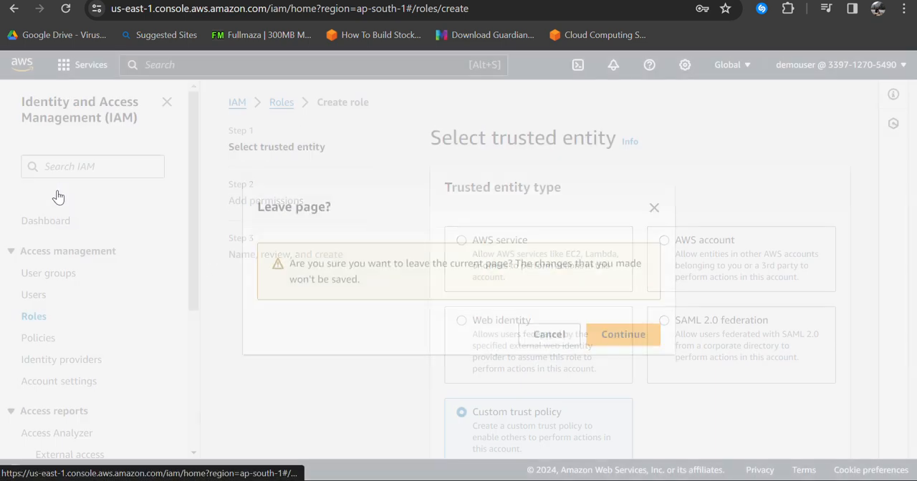
{"action": "left_click", "coordinate": [647, 337]}
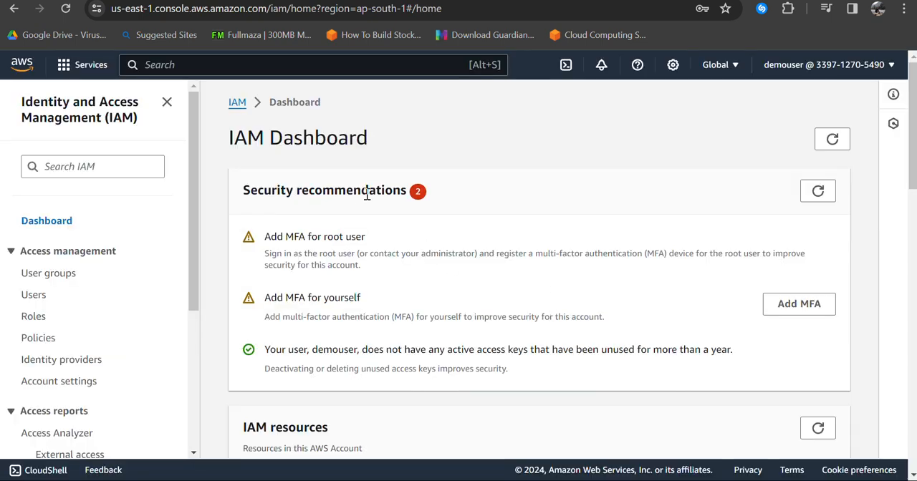
{"action": "left_click_drag", "start_coordinate": [266, 238], "coordinate": [382, 248]}
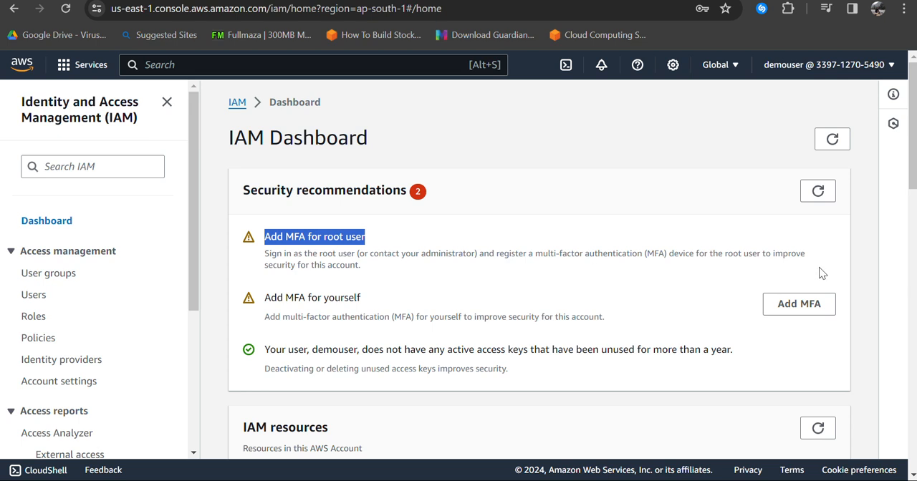
Step: Start adding MFA for the current user and review the Authenticator app, Security Key and Hardware TOTP token options
{"action": "left_click", "coordinate": [802, 303]}
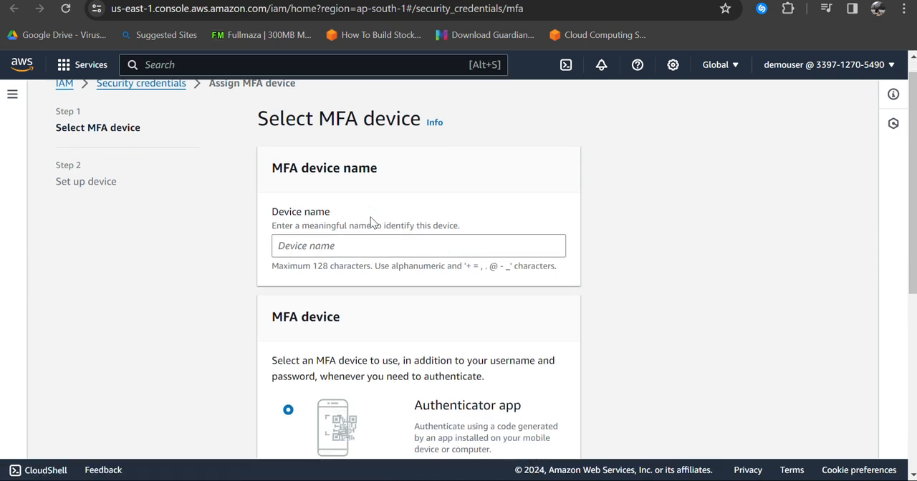
{"action": "scroll", "coordinate": [370, 219], "scroll_direction": "down", "scroll_amount": 3}
{"action": "scroll", "coordinate": [370, 222], "scroll_direction": "down", "scroll_amount": 1}
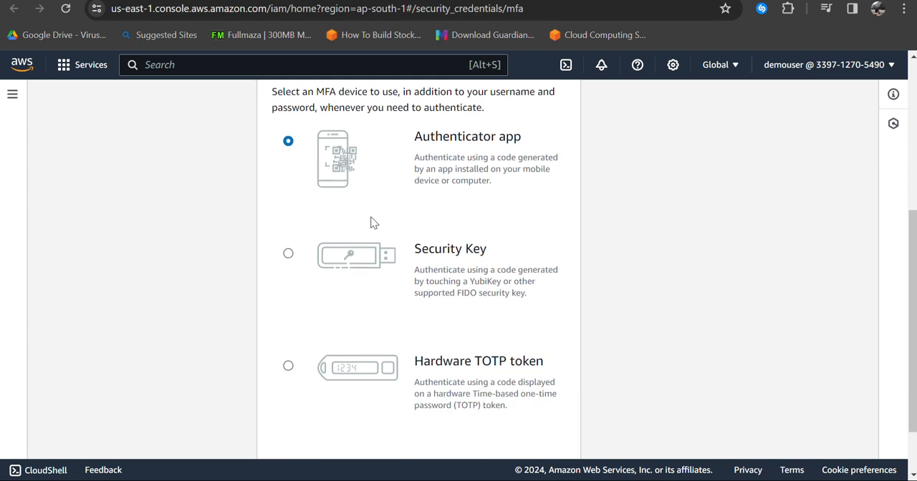
{"action": "scroll", "coordinate": [370, 219], "scroll_direction": "down", "scroll_amount": 1}
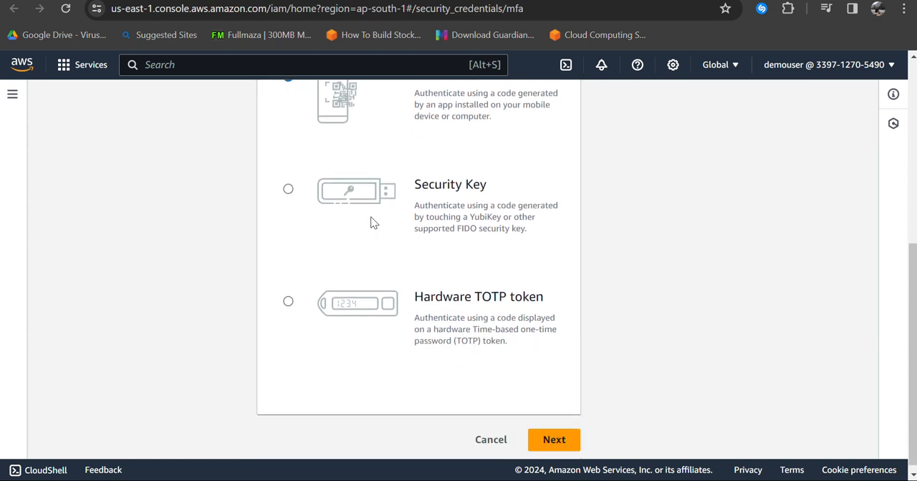
{"action": "scroll", "coordinate": [370, 217], "scroll_direction": "up", "scroll_amount": 1}
{"action": "left_click_drag", "start_coordinate": [421, 139], "coordinate": [511, 135]}
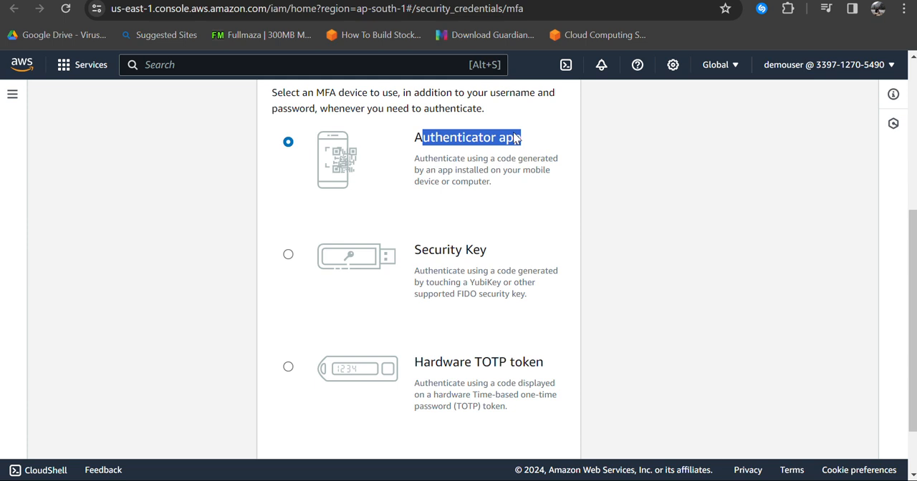
Step: Name the MFA device authapp, keep Authenticator app as its type and continue to the device setup
{"action": "scroll", "coordinate": [550, 176], "scroll_direction": "up", "scroll_amount": 3}
{"action": "left_click", "coordinate": [398, 201]}
{"action": "type", "text": "authapp"}
{"action": "scroll", "coordinate": [405, 195], "scroll_direction": "down", "scroll_amount": 3}
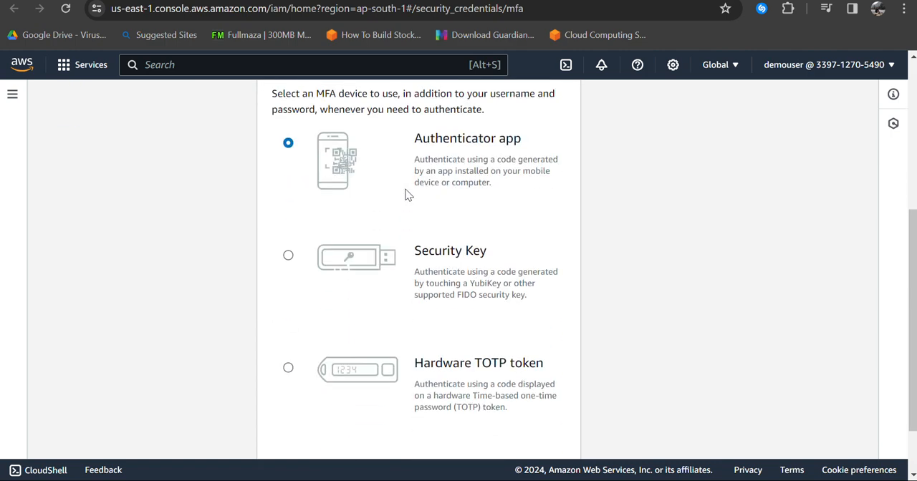
{"action": "scroll", "coordinate": [501, 272], "scroll_direction": "down", "scroll_amount": 2}
{"action": "left_click", "coordinate": [554, 432]}
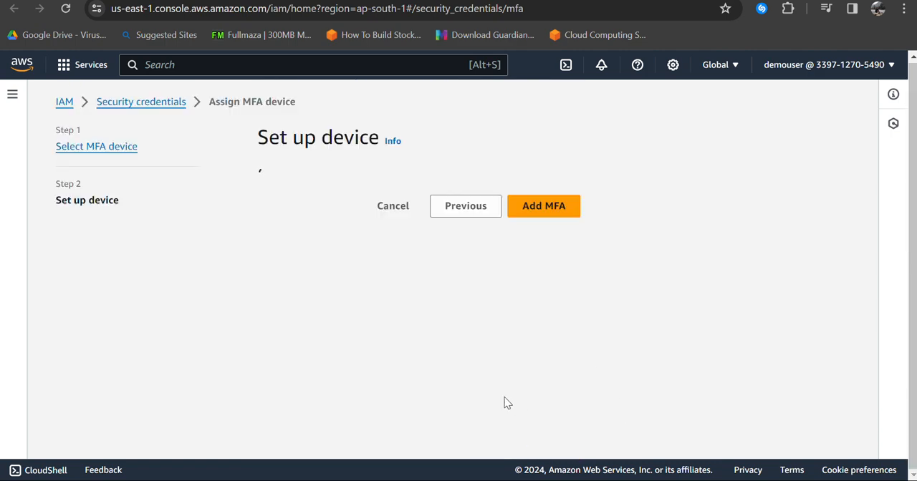
Step: Reveal the authenticator QR code, look at the MFA code fields and return to the device selection without entering codes
{"action": "scroll", "coordinate": [353, 315], "scroll_direction": "down", "scroll_amount": 2}
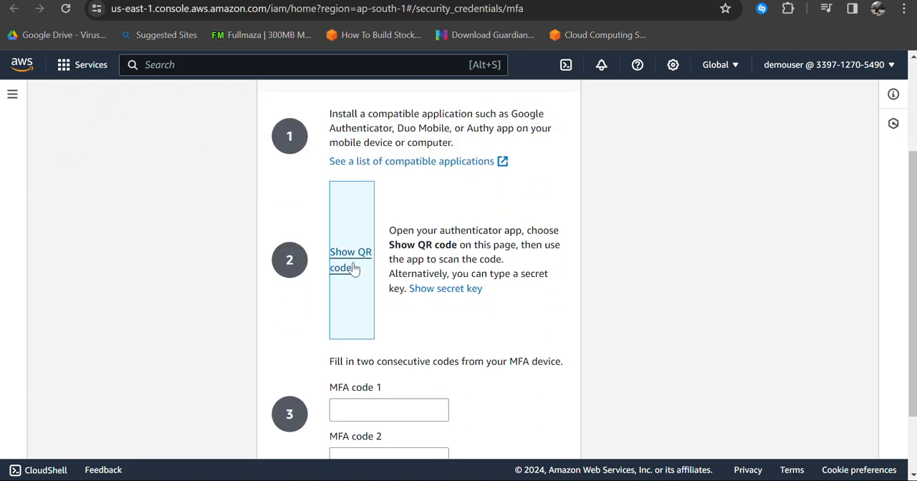
{"action": "left_click", "coordinate": [350, 261]}
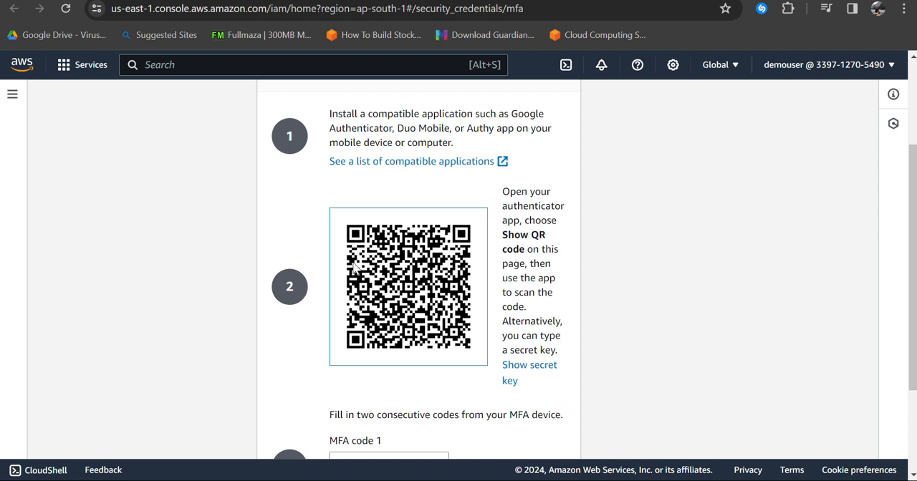
{"action": "scroll", "coordinate": [353, 265], "scroll_direction": "down", "scroll_amount": 2}
{"action": "left_click", "coordinate": [365, 326]}
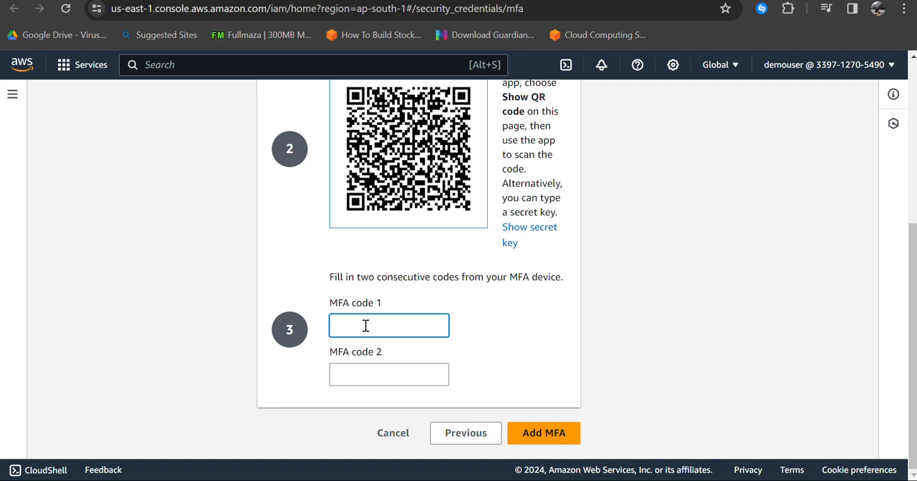
{"action": "left_click", "coordinate": [449, 433]}
Step: Change the MFA device type to Security Key and continue to its setup
{"action": "scroll", "coordinate": [416, 394], "scroll_direction": "down", "scroll_amount": 5}
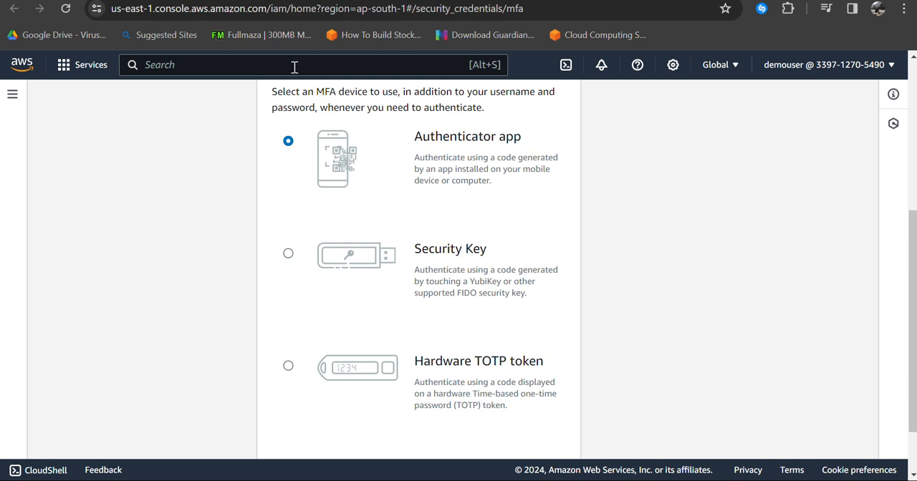
{"action": "left_click", "coordinate": [293, 254]}
{"action": "scroll", "coordinate": [297, 258], "scroll_direction": "down", "scroll_amount": 1}
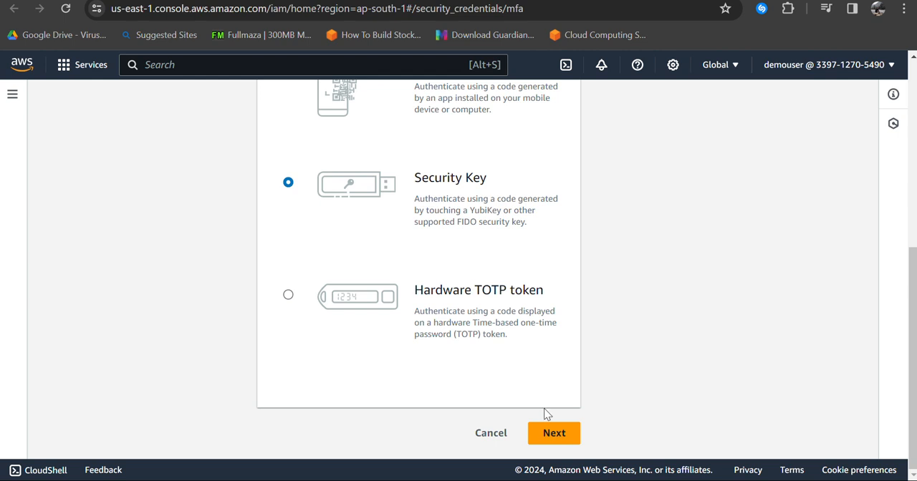
{"action": "left_click", "coordinate": [550, 433]}
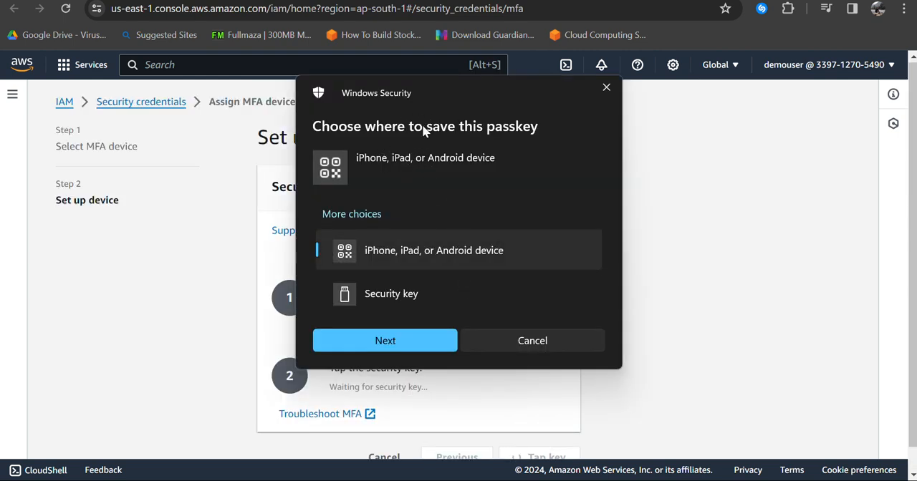
Step: Choose a security key as the passkey location, accept both setup requests and cancel at the USB insertion request
{"action": "left_click", "coordinate": [434, 290]}
{"action": "left_click", "coordinate": [419, 348]}
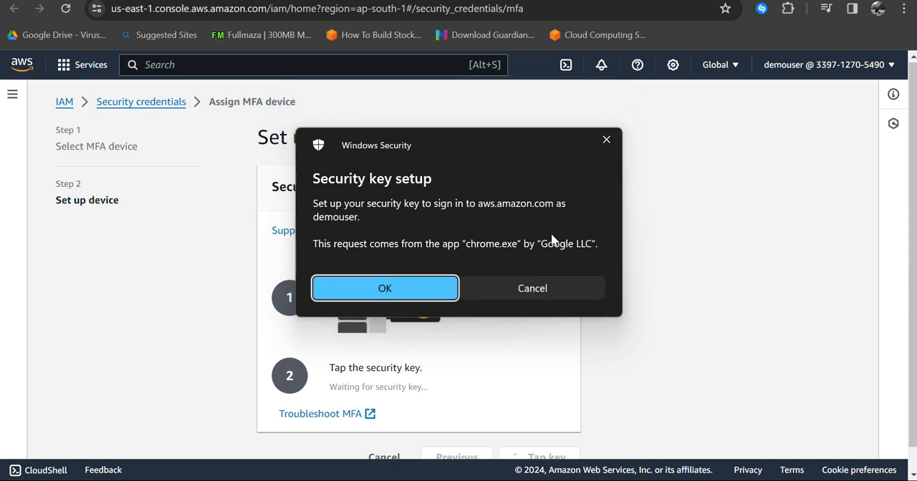
{"action": "left_click", "coordinate": [421, 295]}
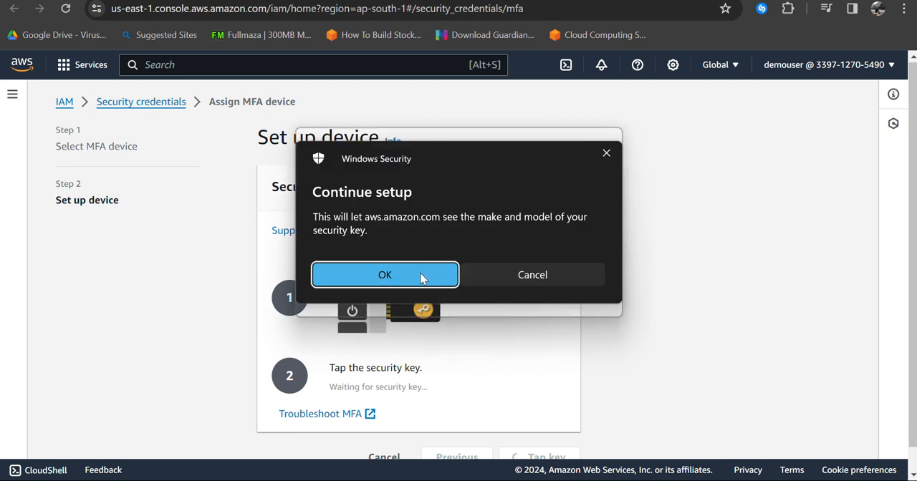
{"action": "left_click", "coordinate": [411, 282]}
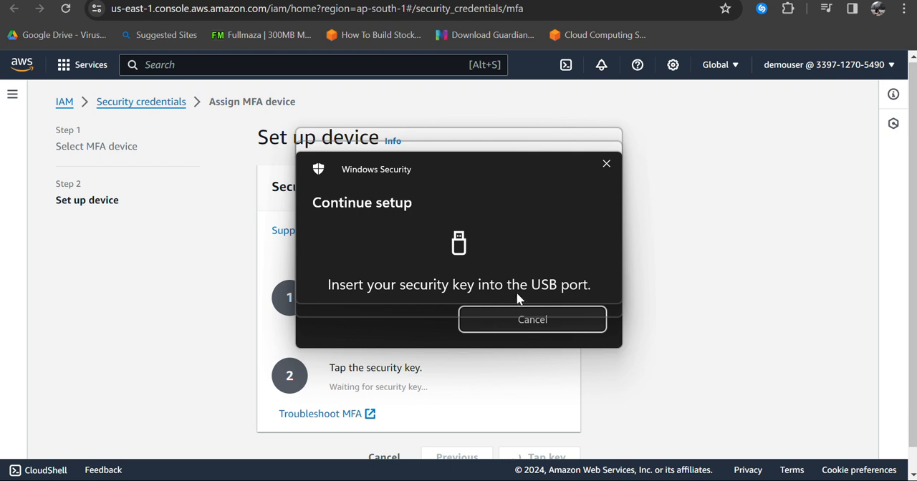
{"action": "left_click", "coordinate": [524, 318]}
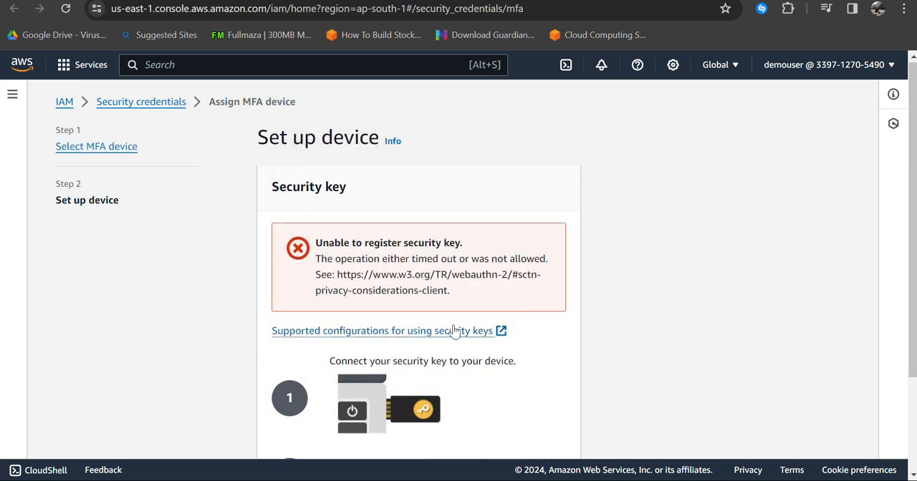
Step: Return to the device selection, choose Hardware TOTP token and cancel the MFA device assignment
{"action": "scroll", "coordinate": [452, 330], "scroll_direction": "down", "scroll_amount": 2}
{"action": "left_click", "coordinate": [494, 434]}
{"action": "scroll", "coordinate": [472, 292], "scroll_direction": "down", "scroll_amount": 1}
{"action": "scroll", "coordinate": [473, 292], "scroll_direction": "down", "scroll_amount": 5}
{"action": "left_click_drag", "start_coordinate": [422, 290], "coordinate": [547, 293]}
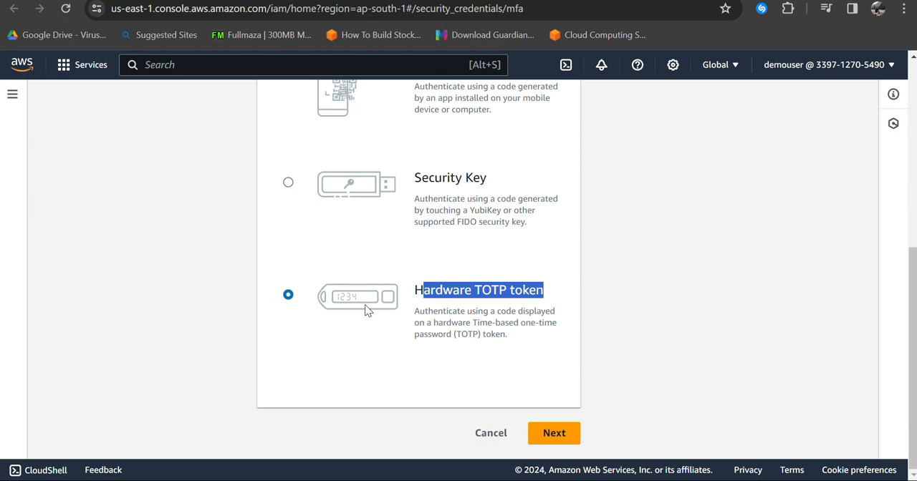
{"action": "left_click", "coordinate": [474, 433]}
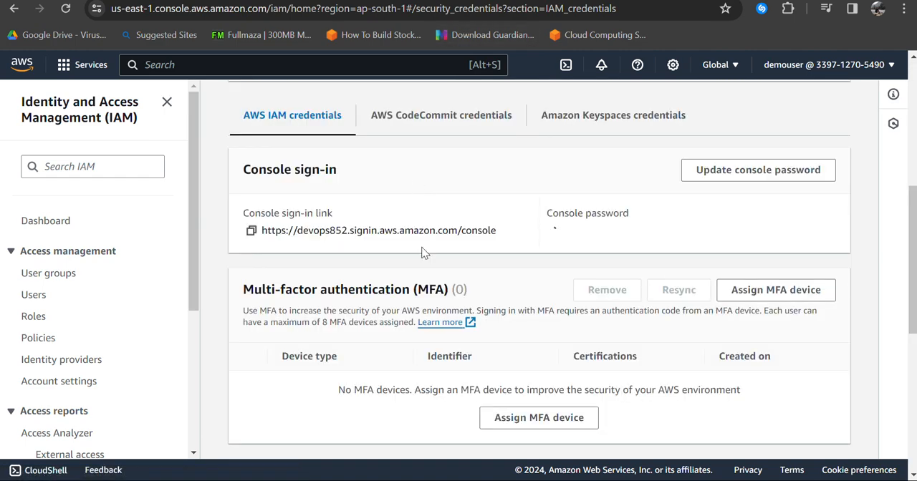
Step: Return from the security credentials to the IAM dashboard and look through its security recommendations and IAM resources
{"action": "scroll", "coordinate": [422, 248], "scroll_direction": "up", "scroll_amount": 5}
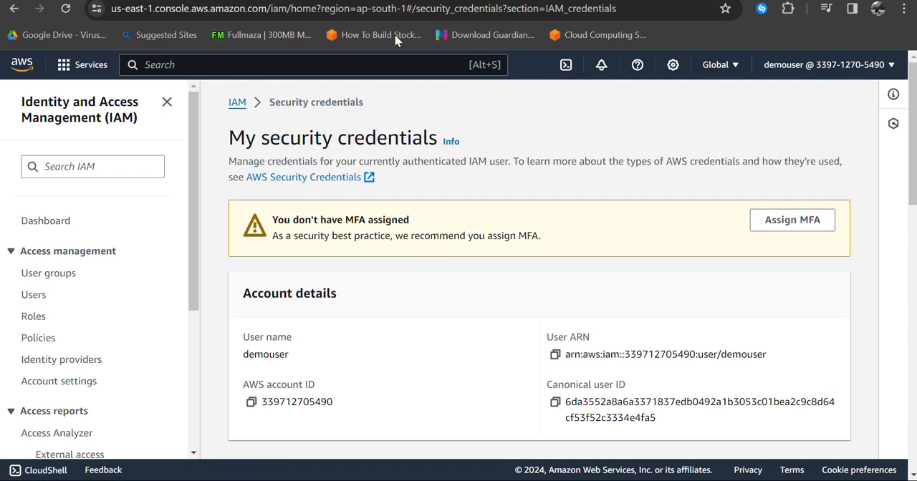
{"action": "left_click", "coordinate": [239, 106]}
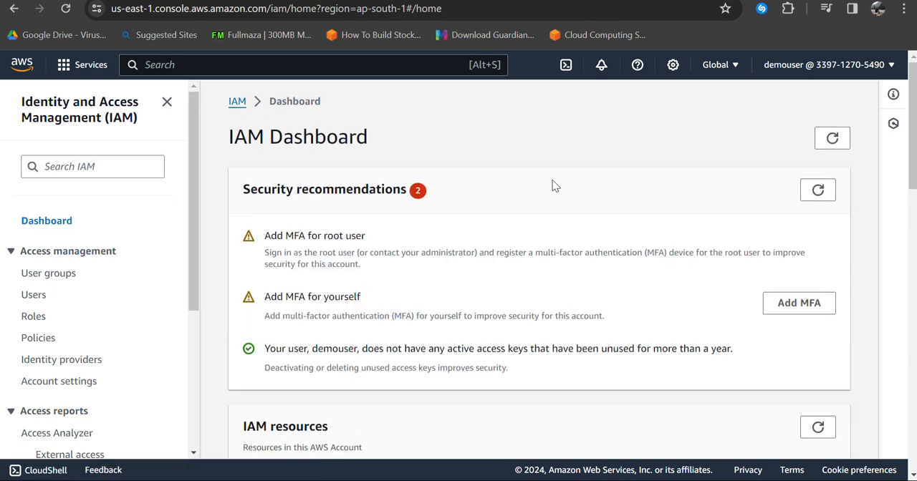
{"action": "scroll", "coordinate": [553, 186], "scroll_direction": "down", "scroll_amount": 2}
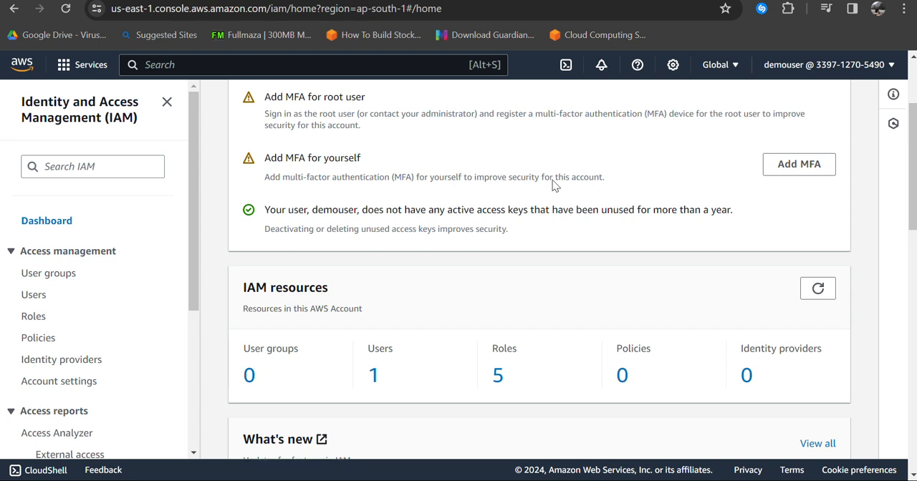
{"action": "scroll", "coordinate": [553, 185], "scroll_direction": "up", "scroll_amount": 2}
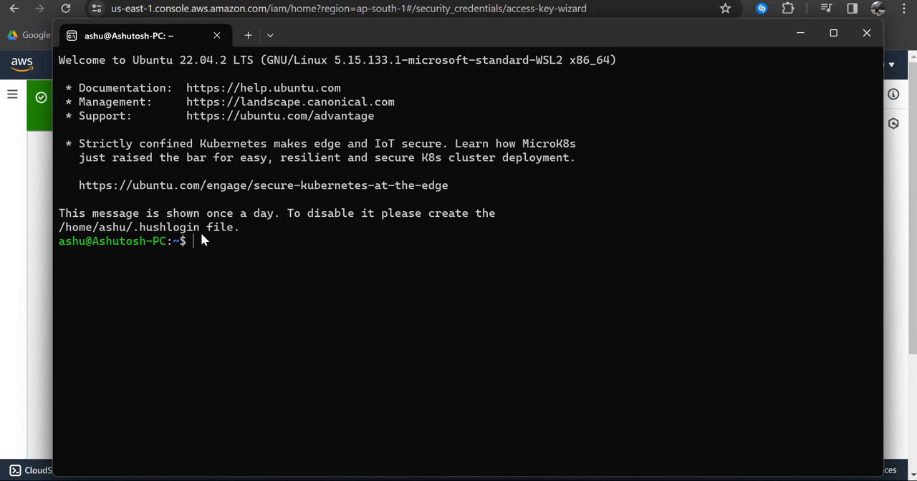
Step: Run aws configure in the Ubuntu terminal
{"action": "type", "text": "aws configure"}
{"action": "key", "text": "Return"}
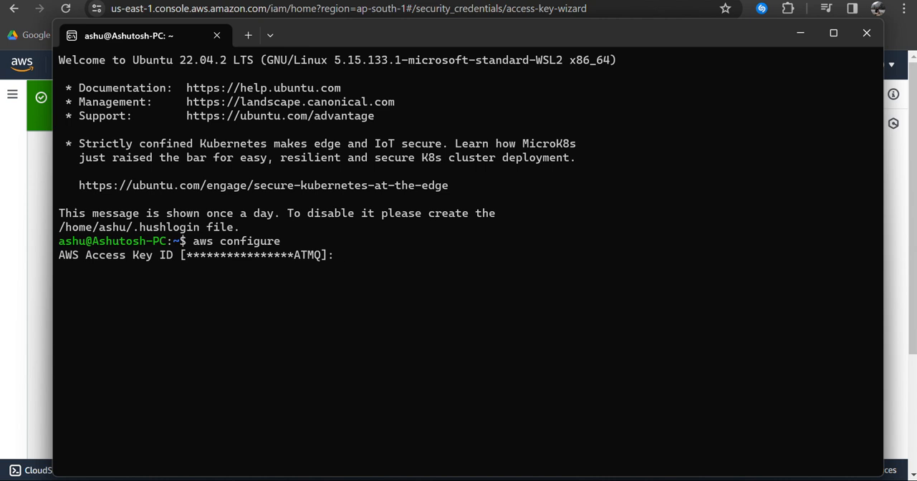
Step: Copy the new access key from the IAM page in Chrome and enter it as the AWS Access Key ID in the terminal
{"action": "key", "text": "alt+Tab"}
{"action": "key", "text": "alt+Tab"}
{"action": "key", "text": "alt+Tab"}
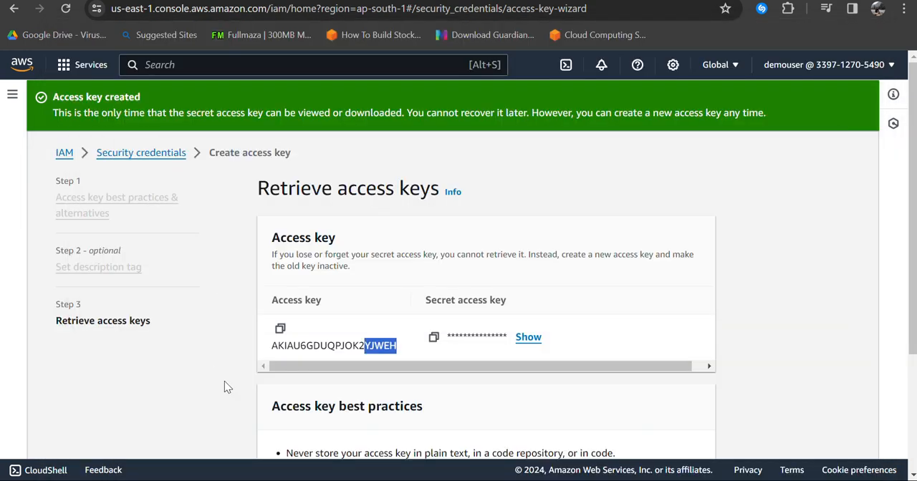
{"action": "left_click", "coordinate": [280, 328]}
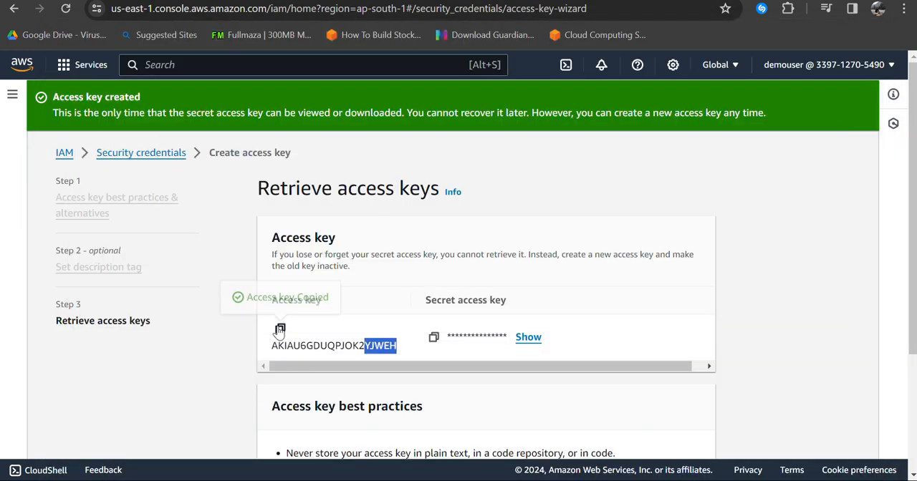
{"action": "key", "text": "alt+Tab"}
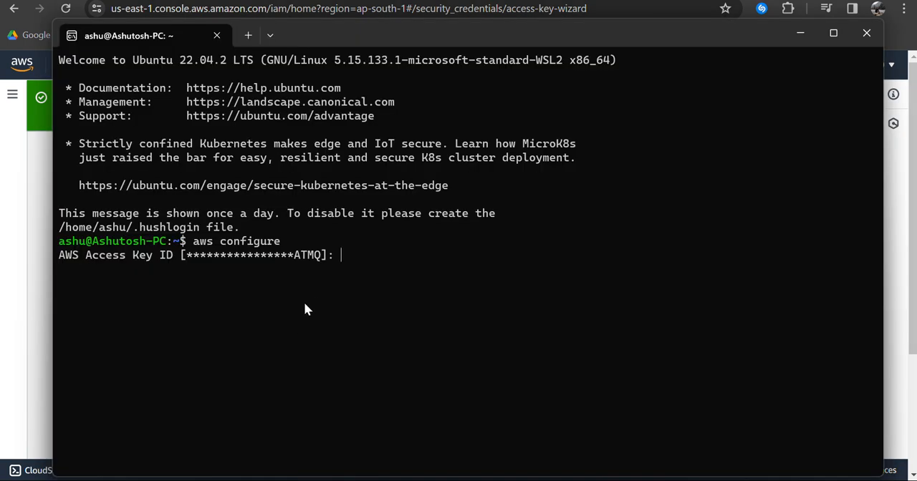
{"action": "key", "text": "ctrl+v"}
{"action": "key", "text": "Return"}
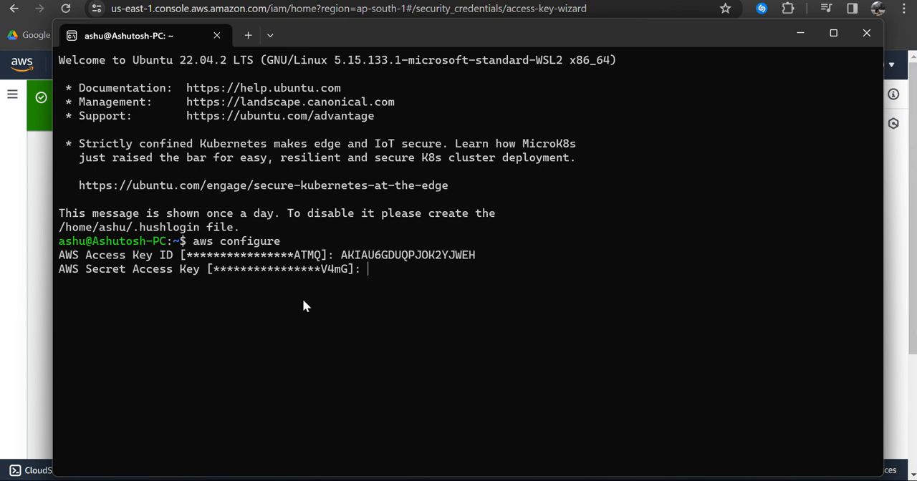
Step: Copy the secret access key from the IAM page in Chrome and enter it as the AWS Secret Access Key in the terminal
{"action": "key", "text": "alt+Tab"}
{"action": "key", "text": "alt+Tab"}
{"action": "key", "text": "alt+Tab"}
{"action": "key", "text": "alt+Tab"}
{"action": "key", "text": "alt+Tab"}
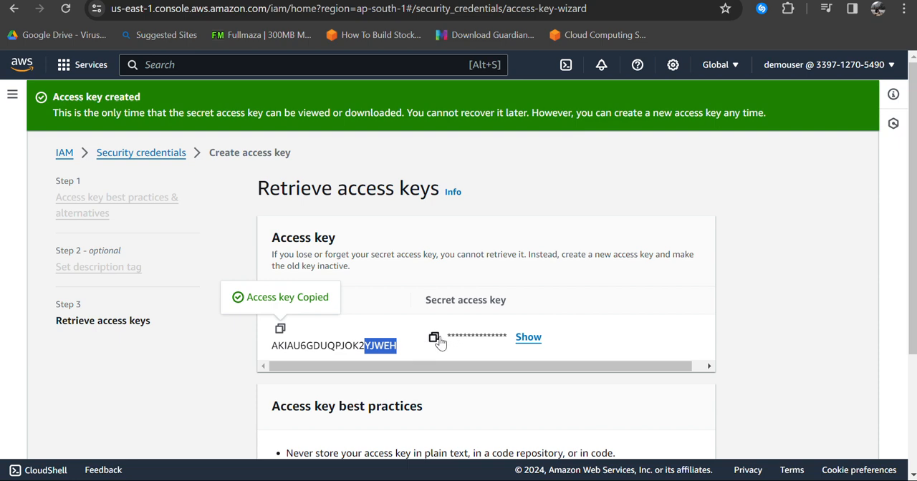
{"action": "left_click", "coordinate": [435, 338]}
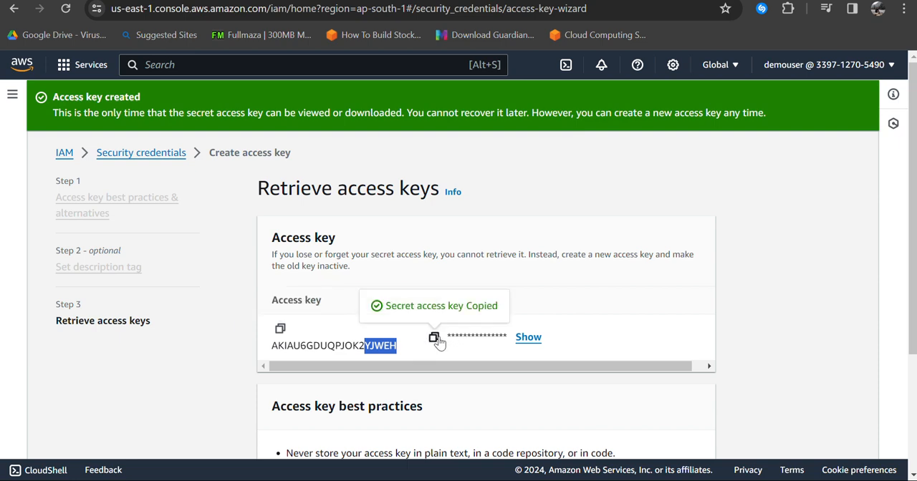
{"action": "key", "text": "alt+Tab"}
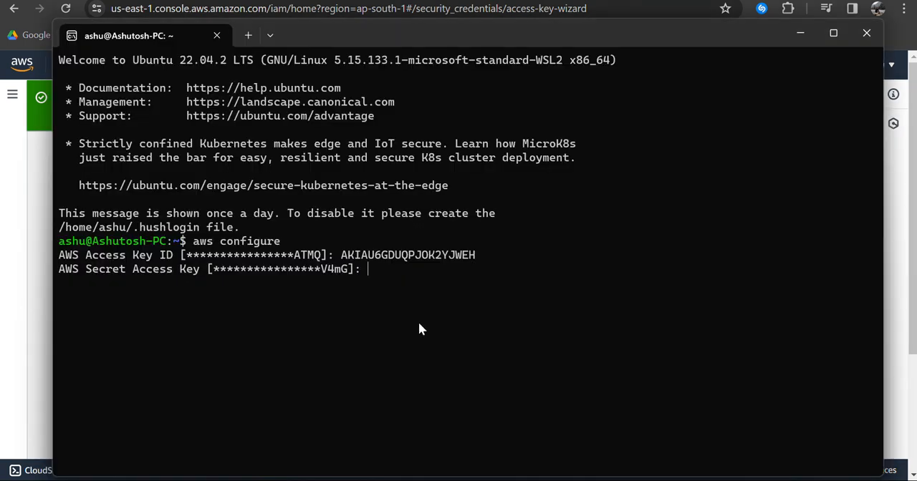
{"action": "key", "text": "ctrl+v"}
{"action": "key", "text": "Return"}
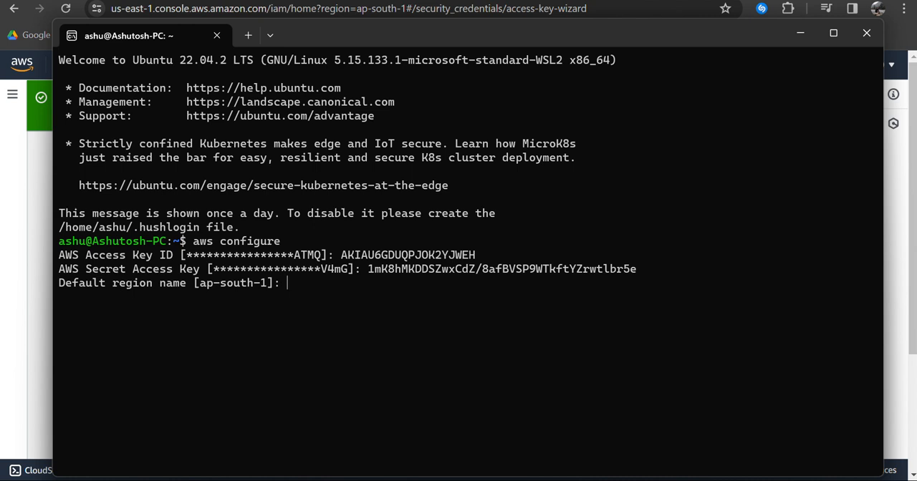
Step: Set the AWS CLI default region name to ap-south-1
{"action": "type", "text": "ap-south-1"}
{"action": "key", "text": "Return"}
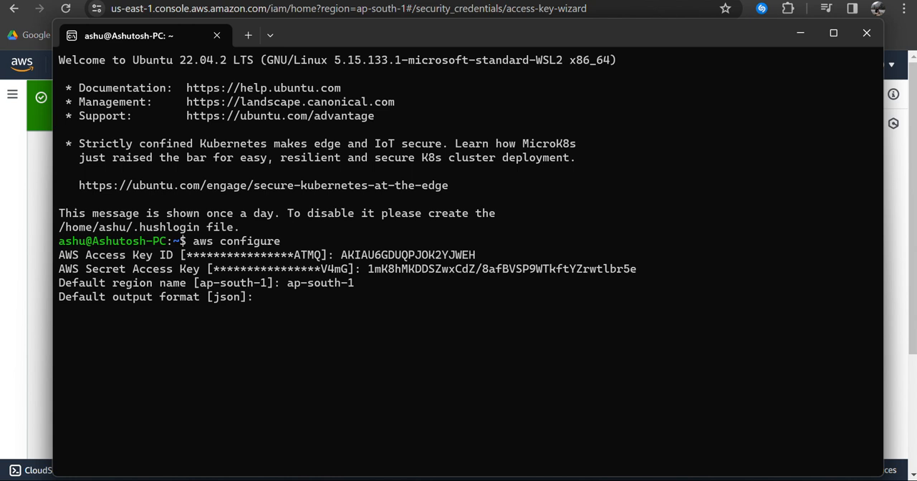
Step: Set the AWS CLI default output format to json
{"action": "type", "text": "json"}
{"action": "key", "text": "Return"}
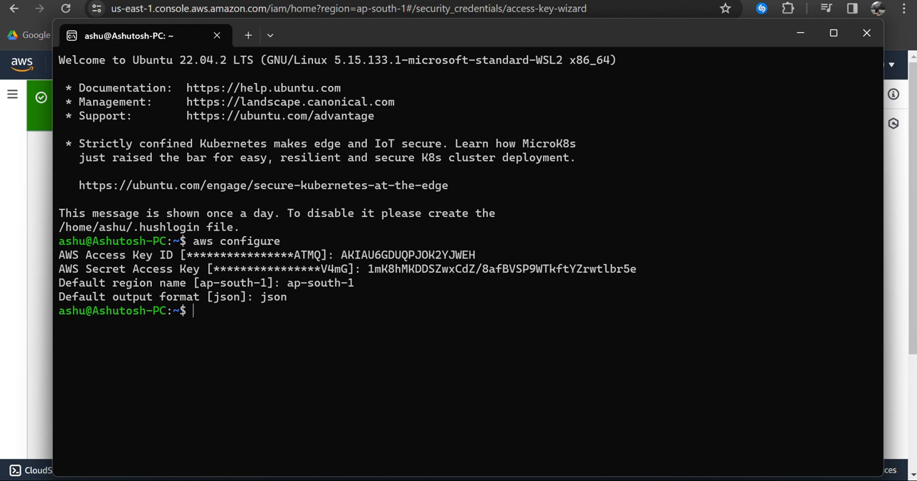
Step: Try to create an S3 bucket with s3mb s3:/ashutoshqwer, and retry it as s3 mb s3:/ashutoshqwer
{"action": "type", "text": "s3"}
{"action": "type", "text": "mb s3:/ashuto"}
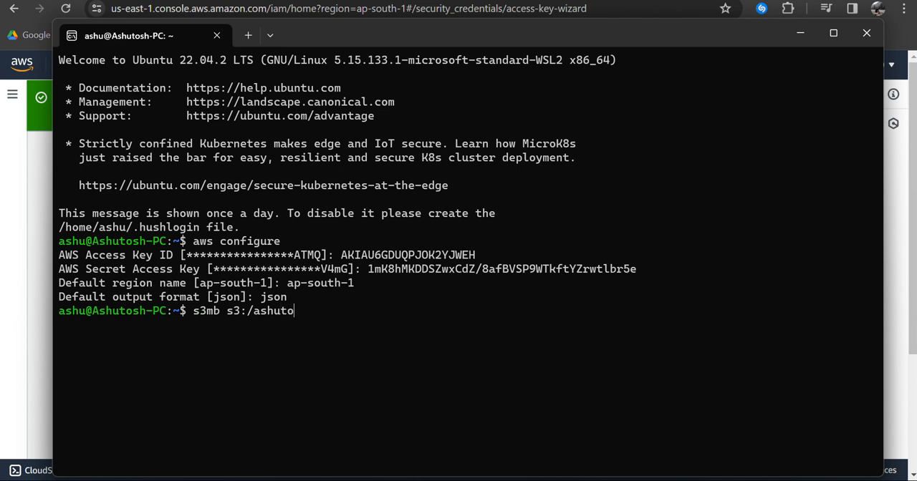
{"action": "type", "text": "shqwer"}
{"action": "key", "text": "Return"}
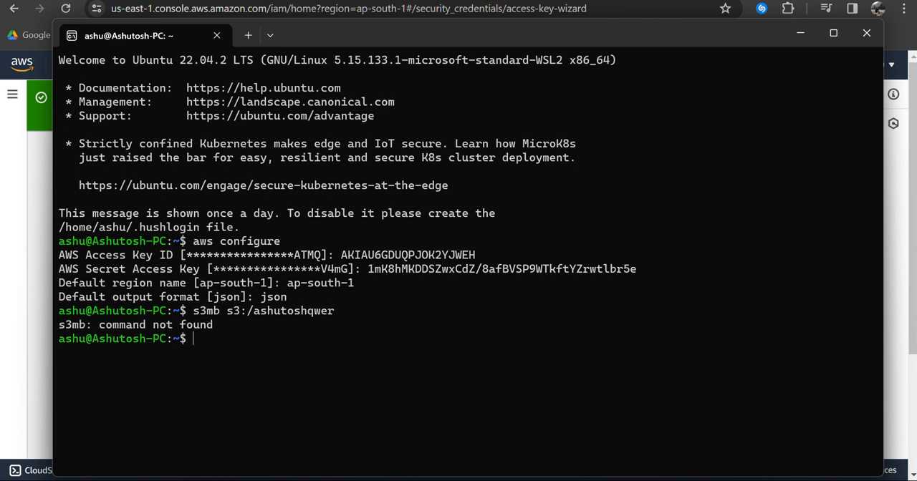
{"action": "key", "text": "Up"}
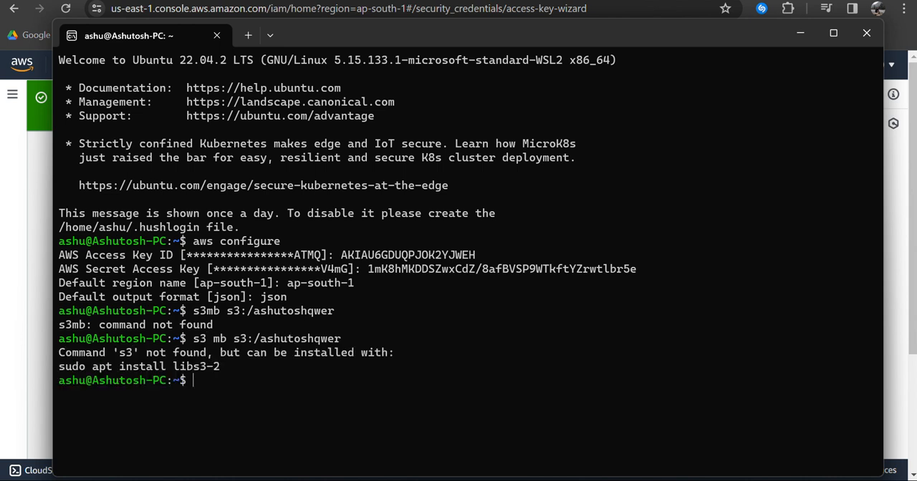
Step: Remove s3 from the start of the previous command and try running mb s3:/ashutoshqwer
{"action": "key", "text": "Up"}
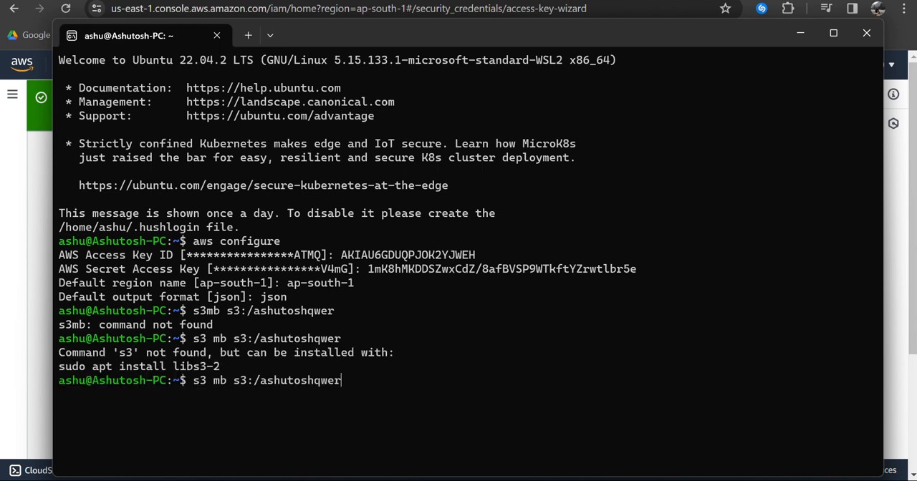
{"action": "key", "text": "Left"}
{"action": "key", "text": "Left"}
{"action": "key", "text": "Left"}
{"action": "key", "text": "Left"}
{"action": "key", "text": "Left"}
{"action": "key", "text": "Left"}
{"action": "key", "text": "Left"}
{"action": "key", "text": "Left"}
{"action": "key", "text": "Home"}
{"action": "key", "text": "Delete"}
{"action": "key", "text": "Delete"}
{"action": "key", "text": "Delete"}
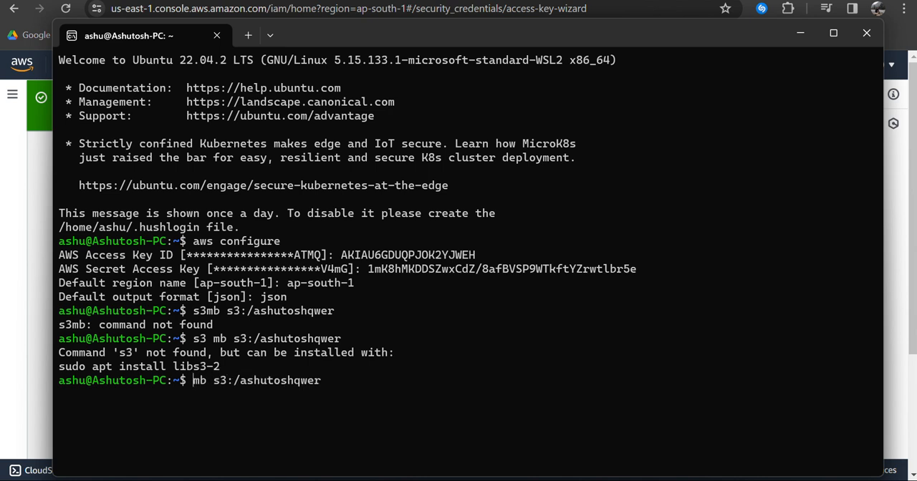
{"action": "key", "text": "Return"}
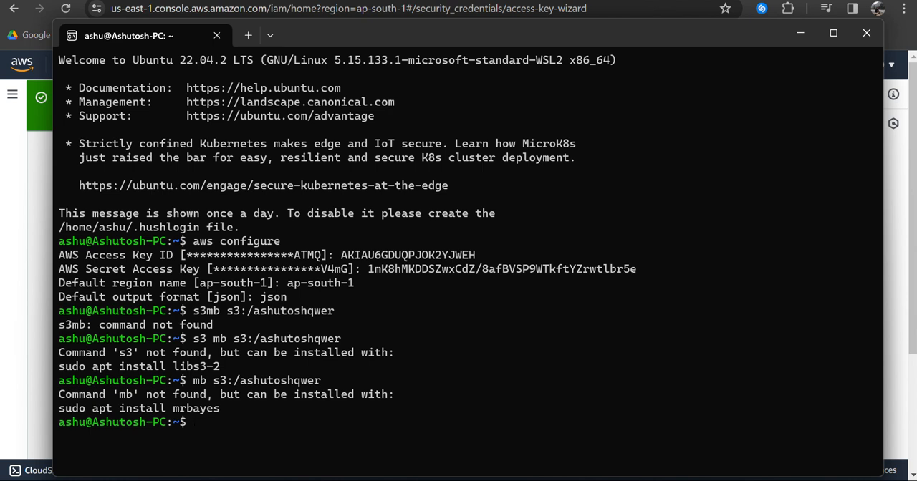
Step: Restore the s3 prefix in the recalled command and try running s3 mb s3:/ashutoshqwer again
{"action": "key", "text": "Up"}
{"action": "key", "text": "Left"}
{"action": "key", "text": "Left"}
{"action": "key", "text": "Left"}
{"action": "key", "text": "Left"}
{"action": "key", "text": "Left"}
{"action": "key", "text": "Left"}
{"action": "key", "text": "Left"}
{"action": "key", "text": "Left"}
{"action": "key", "text": "Left"}
{"action": "key", "text": "Left"}
{"action": "key", "text": "Left"}
{"action": "key", "text": "Left"}
{"action": "key", "text": "Left"}
{"action": "key", "text": "Left"}
{"action": "key", "text": "Left"}
{"action": "key", "text": "Left"}
{"action": "key", "text": "Left"}
{"action": "key", "text": "Left"}
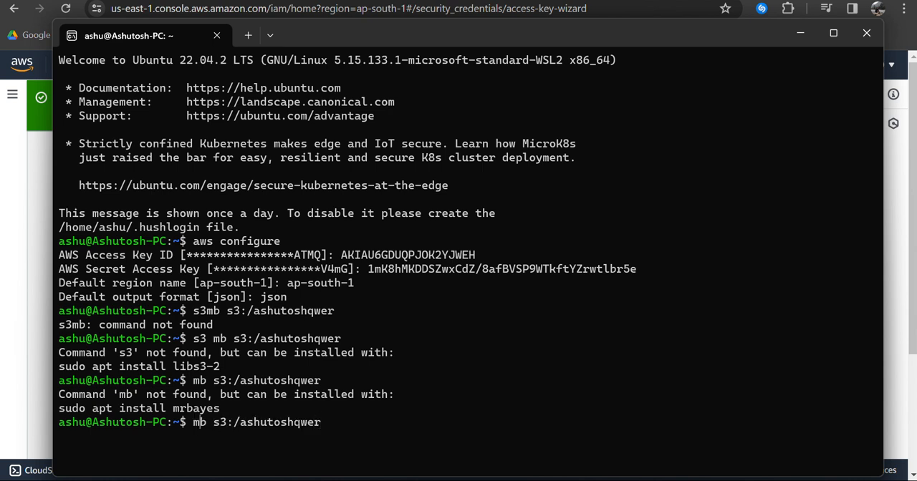
{"action": "type", "text": "s3"}
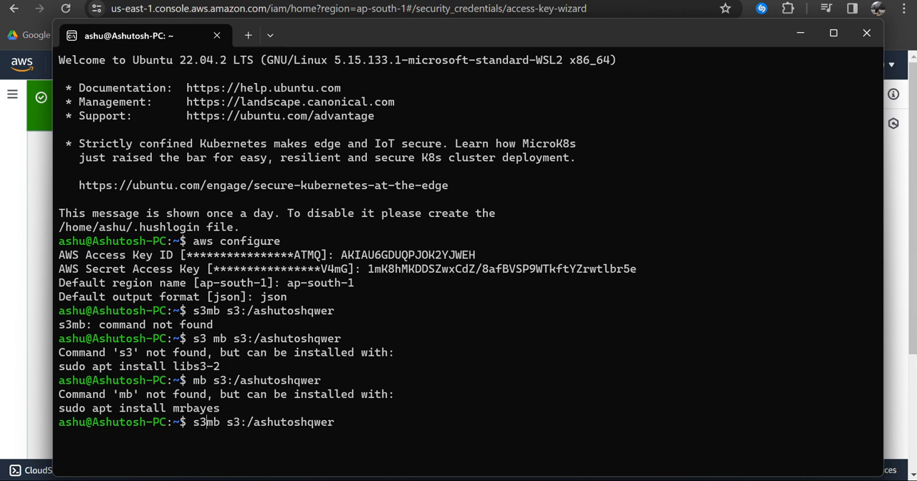
{"action": "key", "text": "Return"}
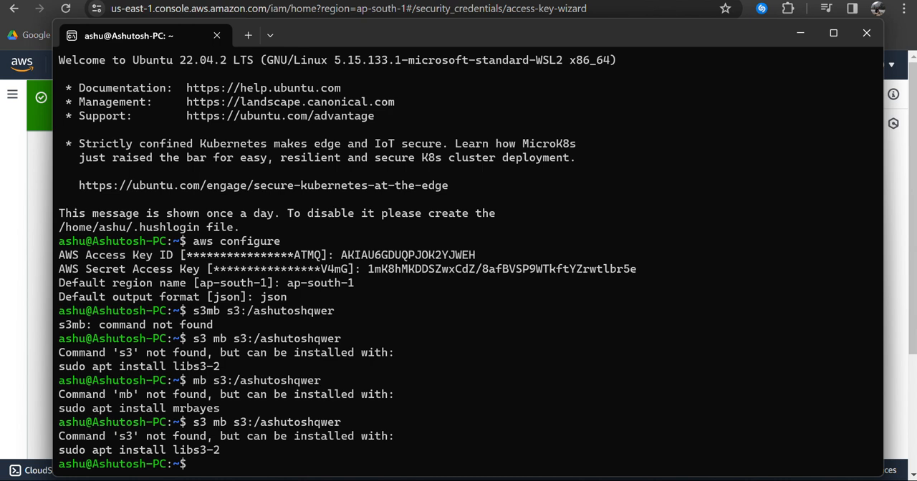
Step: Install the libs3-2 package with sudo apt install libs3-2, entering the sudo password
{"action": "type", "text": "sudo apt install"}
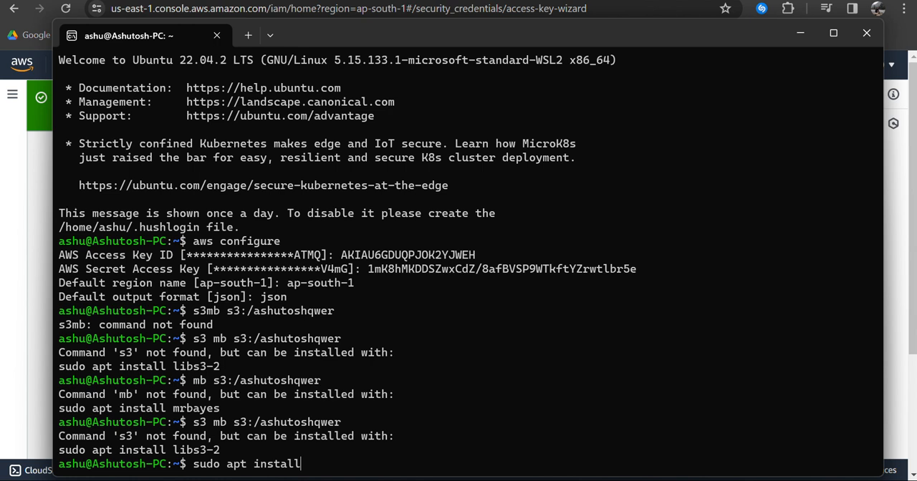
{"action": "type", "text": " libs3-2"}
{"action": "key", "text": "Return"}
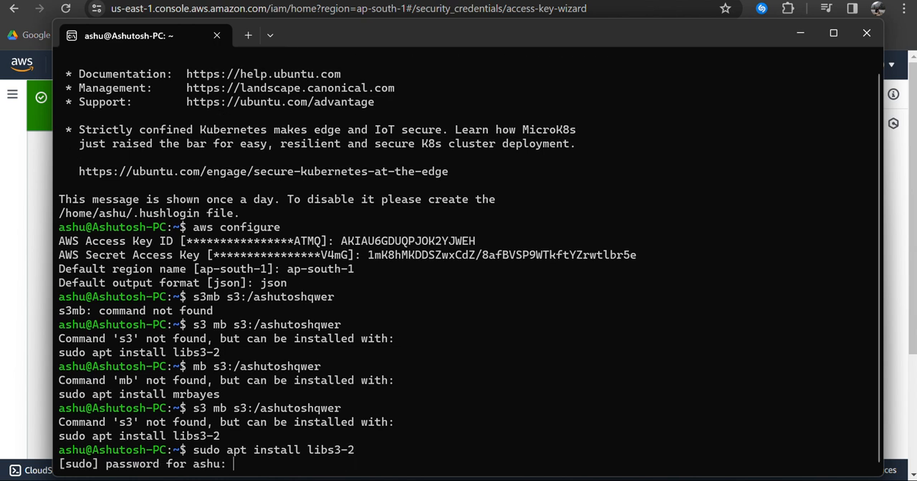
{"action": "key", "text": "Return"}
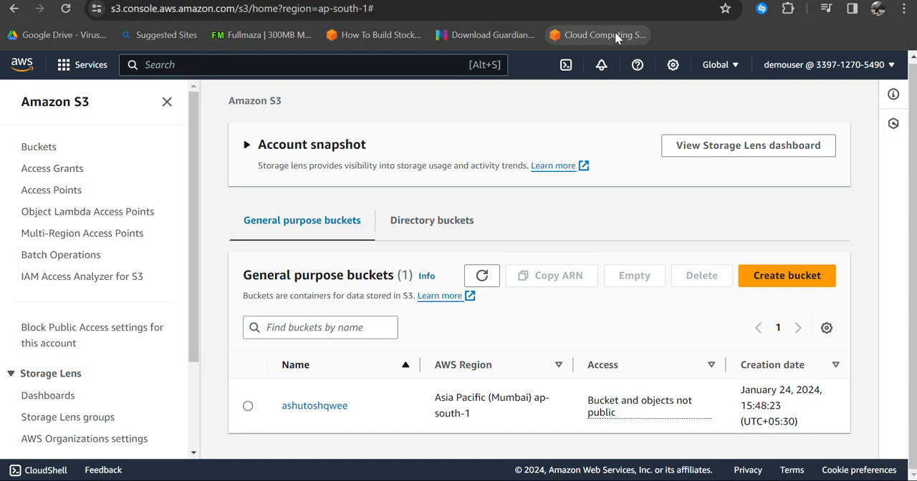
Step: Switch from the S3 bucket list in Chrome to the Ubuntu terminal to review the bucket creation command
{"action": "key", "text": "alt+Tab"}
{"action": "key", "text": "alt+Tab"}
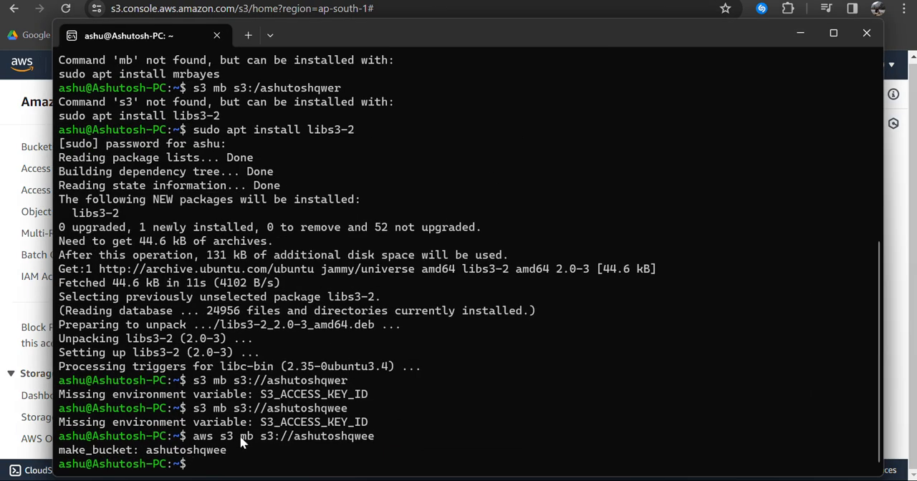
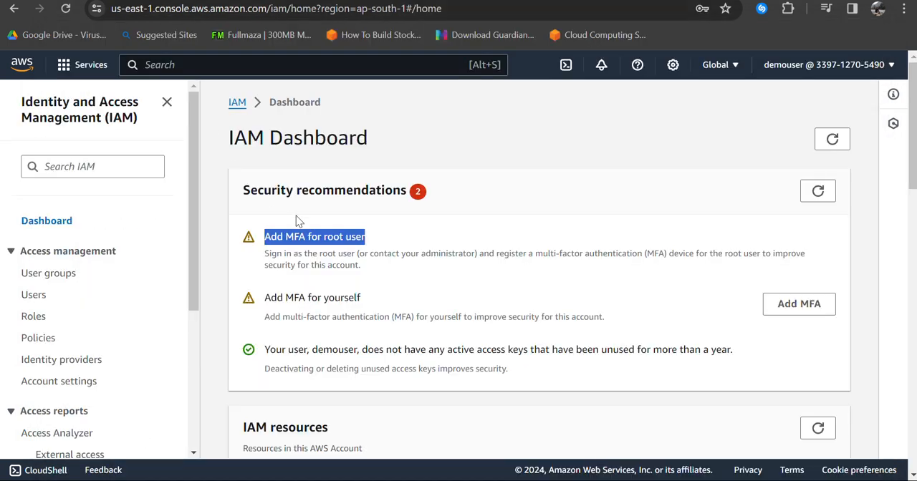
Step: Open My security credentials from the IAM dashboard and deactivate the demouser access key
{"action": "scroll", "coordinate": [418, 322], "scroll_direction": "down", "scroll_amount": 5}
{"action": "scroll", "coordinate": [421, 325], "scroll_direction": "down", "scroll_amount": 5}
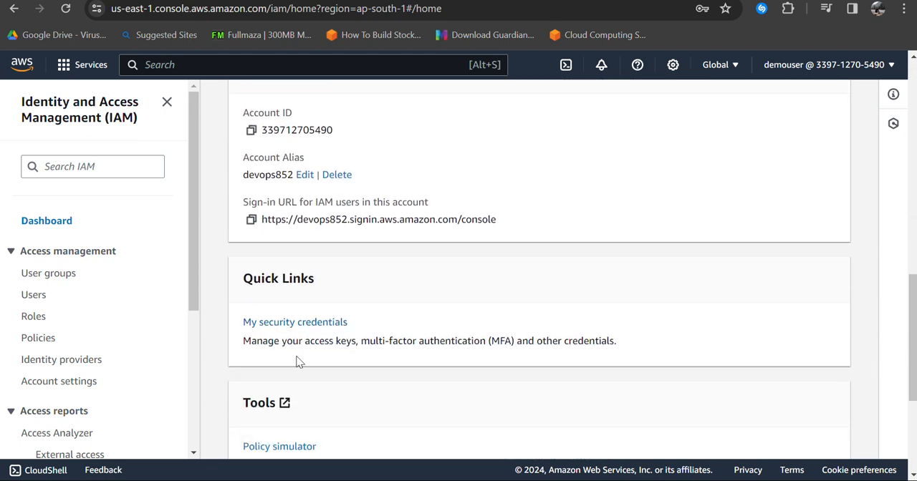
{"action": "left_click", "coordinate": [301, 322]}
{"action": "scroll", "coordinate": [415, 271], "scroll_direction": "down", "scroll_amount": 10}
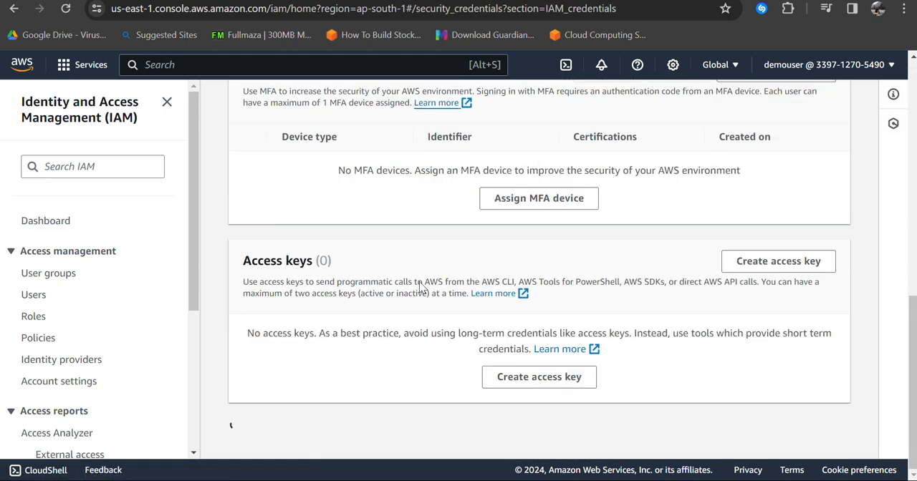
{"action": "scroll", "coordinate": [482, 342], "scroll_direction": "up", "scroll_amount": 6}
{"action": "scroll", "coordinate": [490, 327], "scroll_direction": "down", "scroll_amount": 4}
{"action": "left_click", "coordinate": [779, 251]}
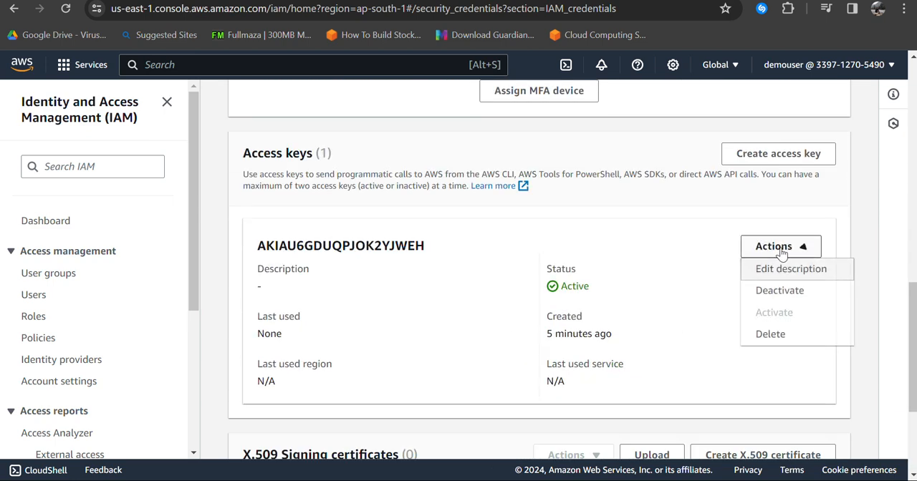
{"action": "left_click", "coordinate": [779, 290]}
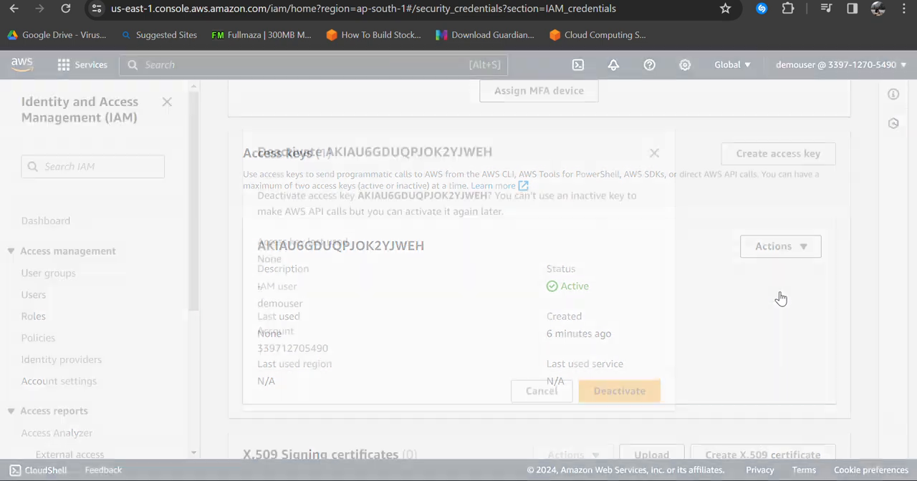
{"action": "left_click", "coordinate": [641, 387]}
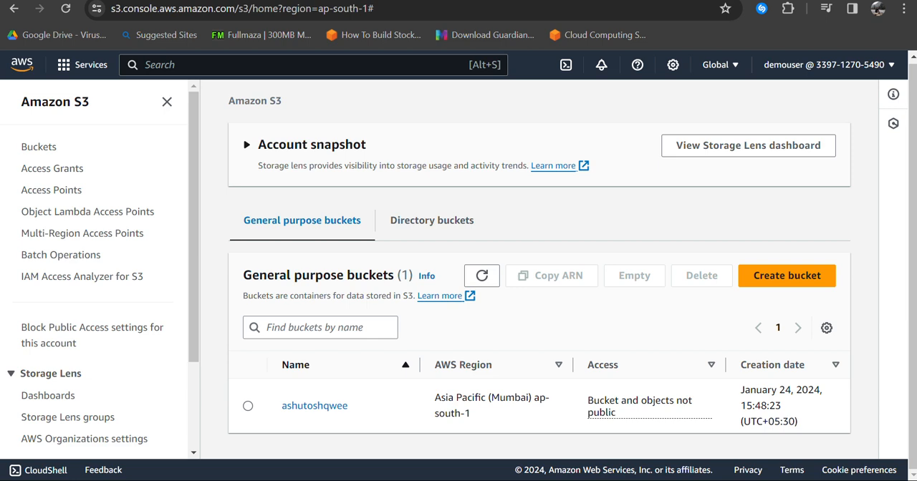
Step: Switch to the Ubuntu terminal and try running aws s3 mb s3://ashutoshqweedgajc~ based on the previous command
{"action": "key", "text": "alt+Tab"}
{"action": "key", "text": "alt+Tab"}
{"action": "key", "text": "alt+Tab"}
{"action": "key", "text": "alt+Tab"}
{"action": "key", "text": "alt+Tab"}
{"action": "key", "text": "Up"}
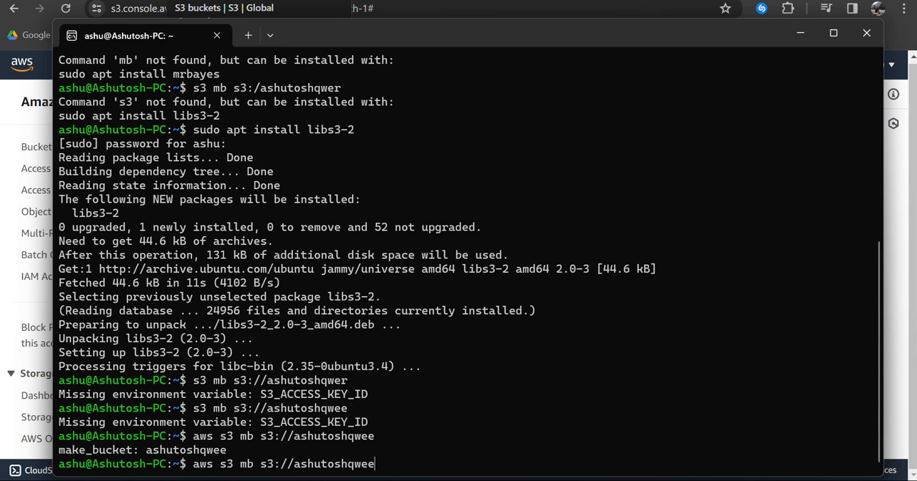
{"action": "type", "text": "dgajc~"}
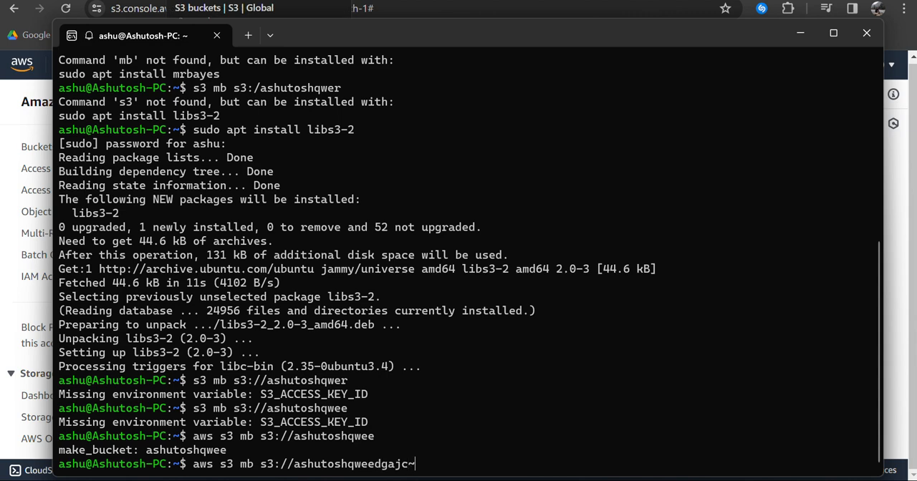
{"action": "key", "text": "Return"}
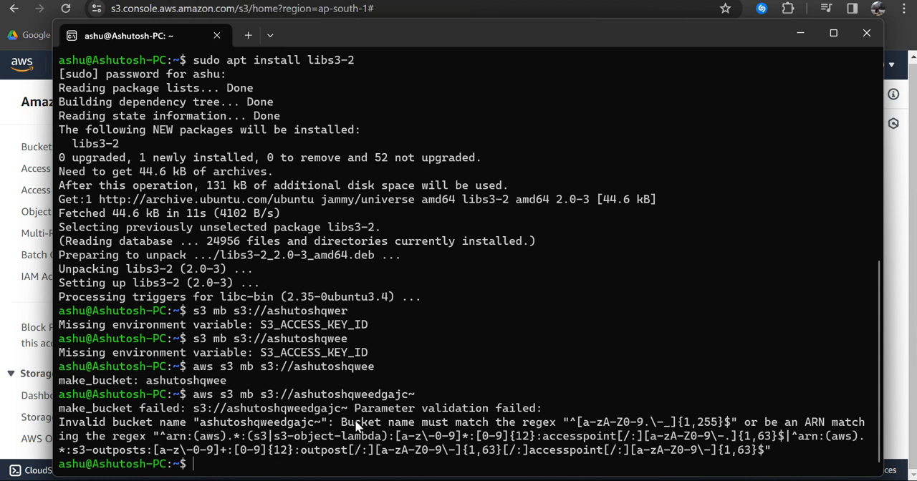
Step: Remove the trailing tilde and try running aws s3 mb s3://ashutoshqweedgajc, read the error text, and close the terminal
{"action": "key", "text": "Up"}
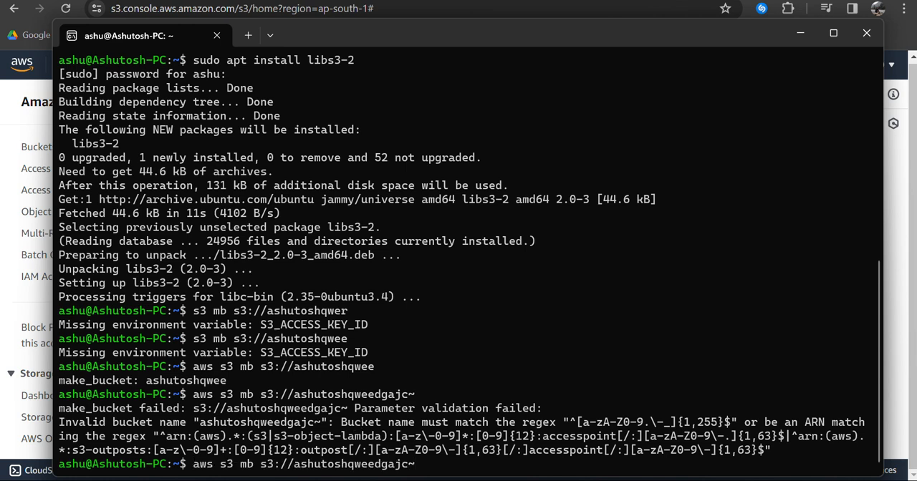
{"action": "key", "text": "BackSpace"}
{"action": "key", "text": "Return"}
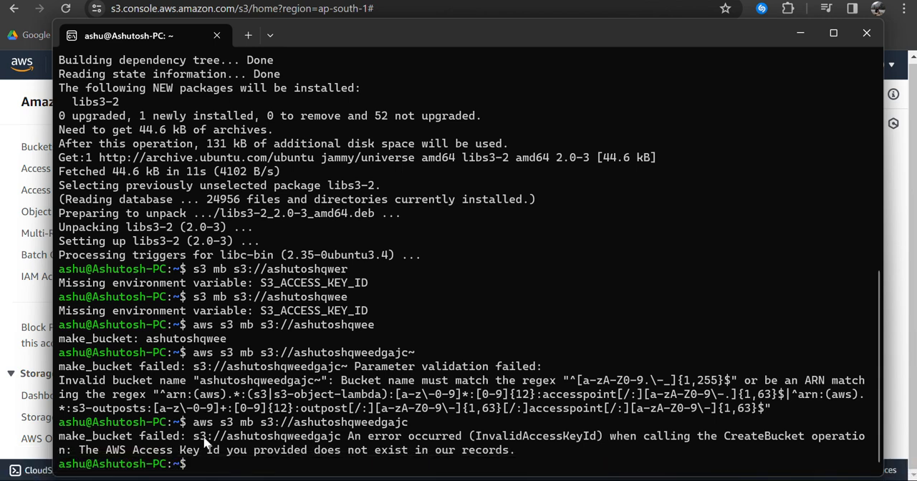
{"action": "left_click_drag", "start_coordinate": [180, 450], "coordinate": [513, 462]}
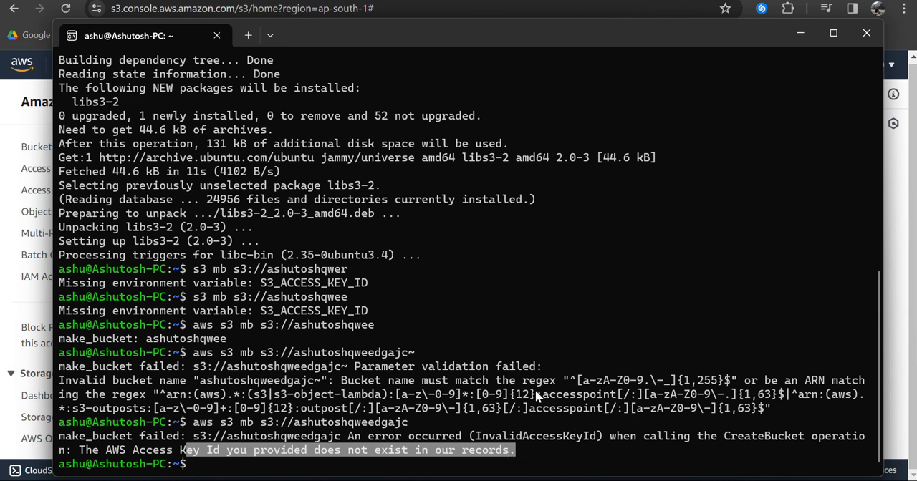
{"action": "left_click", "coordinate": [863, 35]}
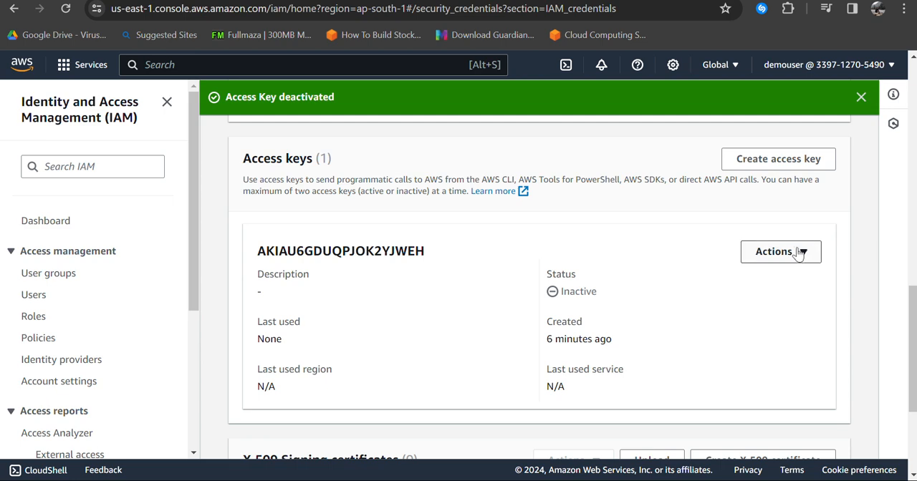
Step: Delete the deactivated access key, entering the access key ID in the confirmation field
{"action": "left_click", "coordinate": [797, 252]}
{"action": "left_click", "coordinate": [771, 341]}
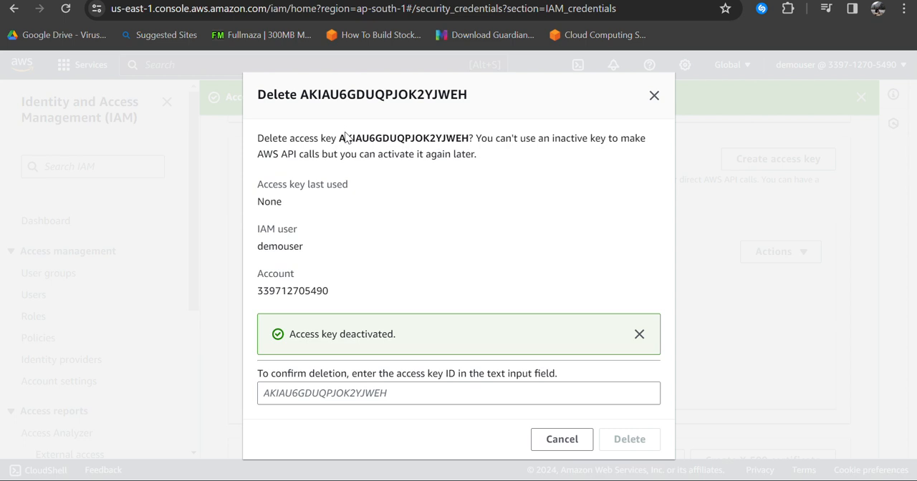
{"action": "left_click_drag", "start_coordinate": [340, 139], "coordinate": [469, 137]}
{"action": "key", "text": "ctrl+c"}
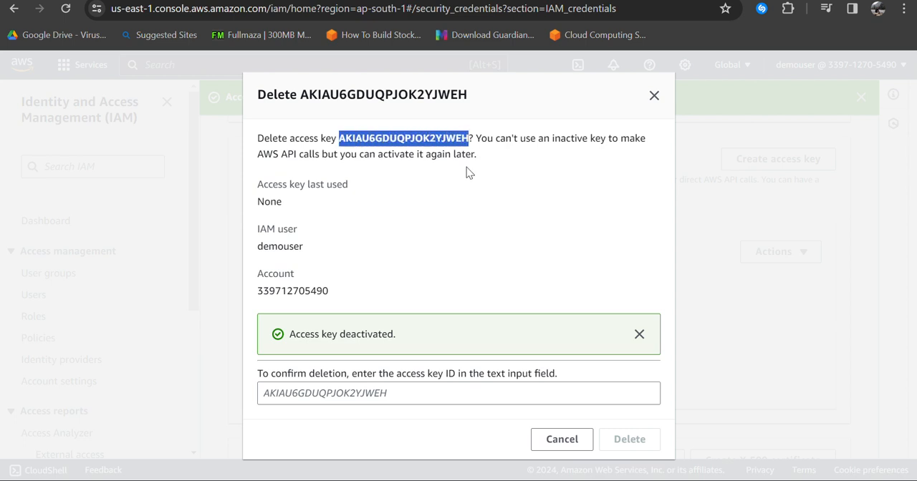
{"action": "left_click", "coordinate": [422, 400]}
{"action": "key", "text": "ctrl+v"}
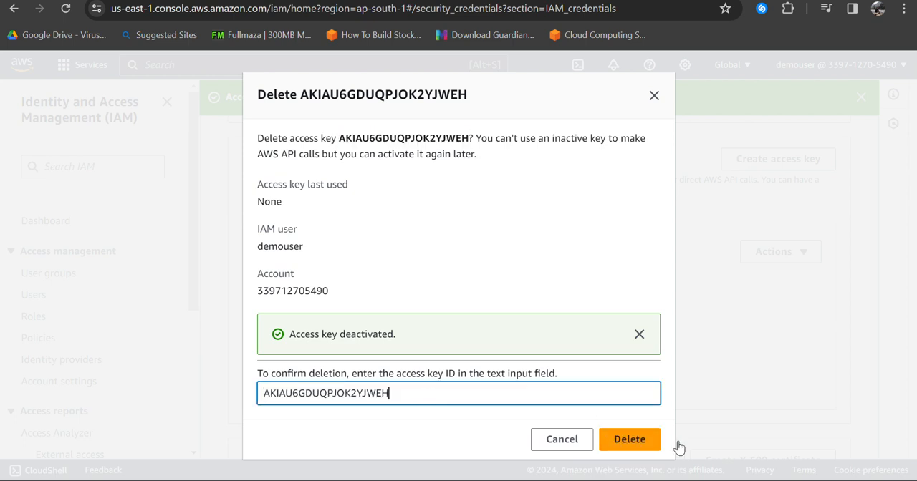
{"action": "left_click", "coordinate": [630, 437]}
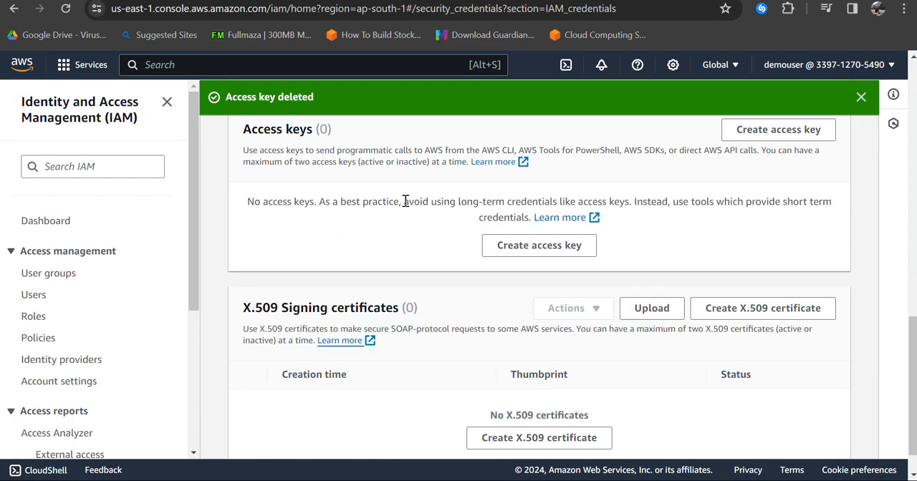
Step: Look over the X.509 signing certificates section, and open Access Analyzer to read its description of unused access findings
{"action": "scroll", "coordinate": [405, 236], "scroll_direction": "down", "scroll_amount": 1}
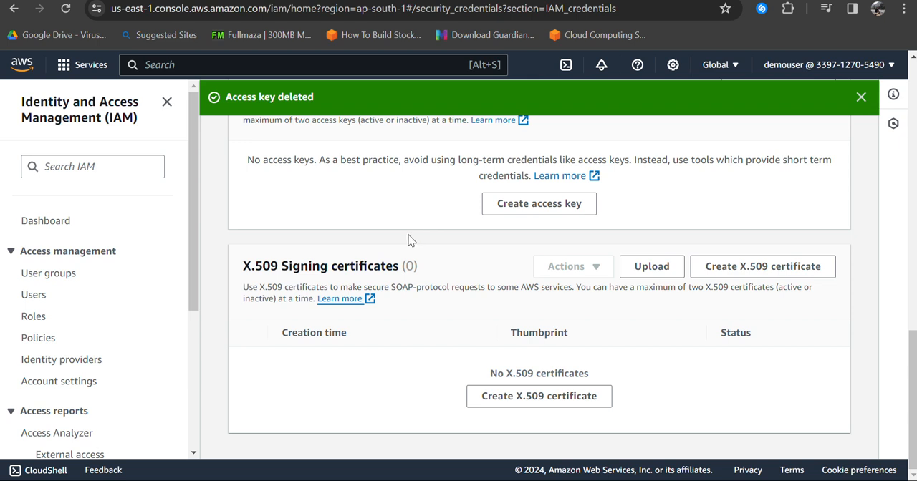
{"action": "left_click_drag", "start_coordinate": [270, 265], "coordinate": [404, 269]}
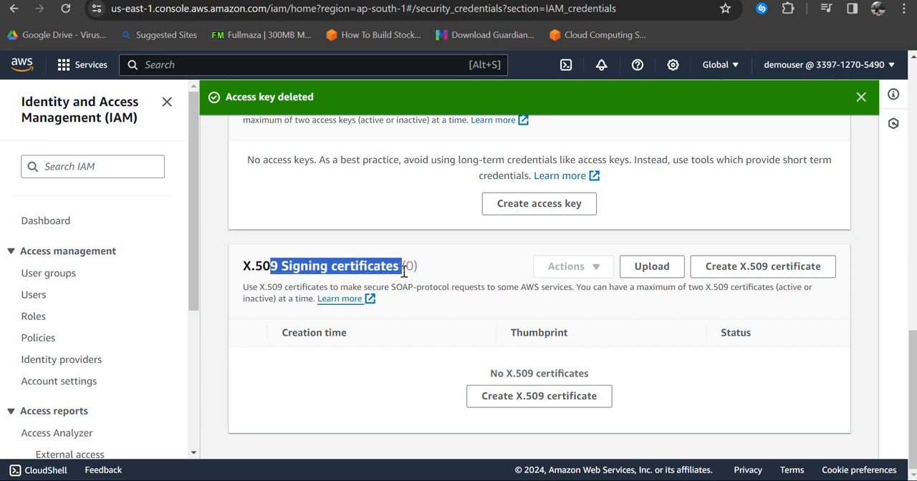
{"action": "scroll", "coordinate": [183, 315], "scroll_direction": "down", "scroll_amount": 3}
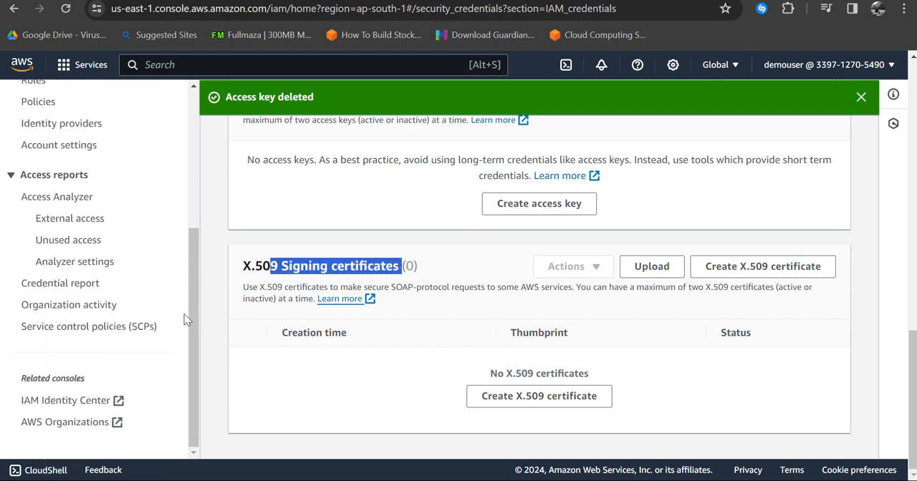
{"action": "left_click", "coordinate": [62, 199]}
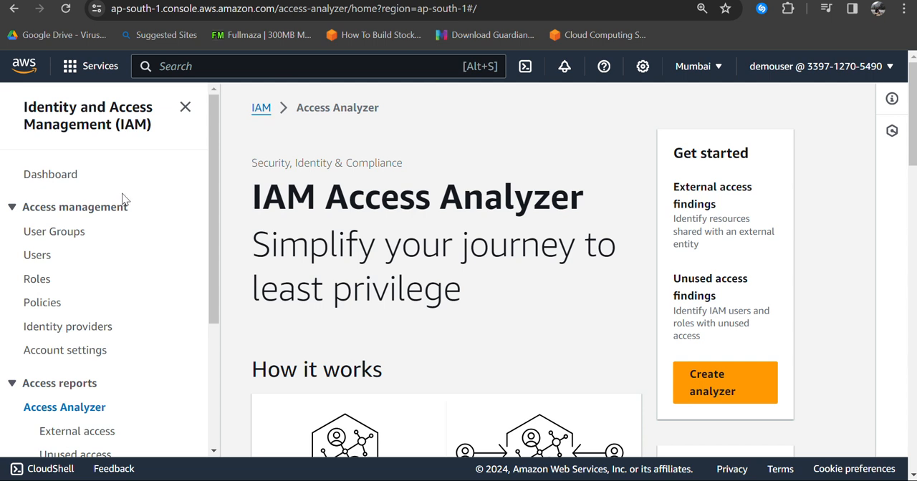
{"action": "scroll", "coordinate": [556, 265], "scroll_direction": "down", "scroll_amount": 1}
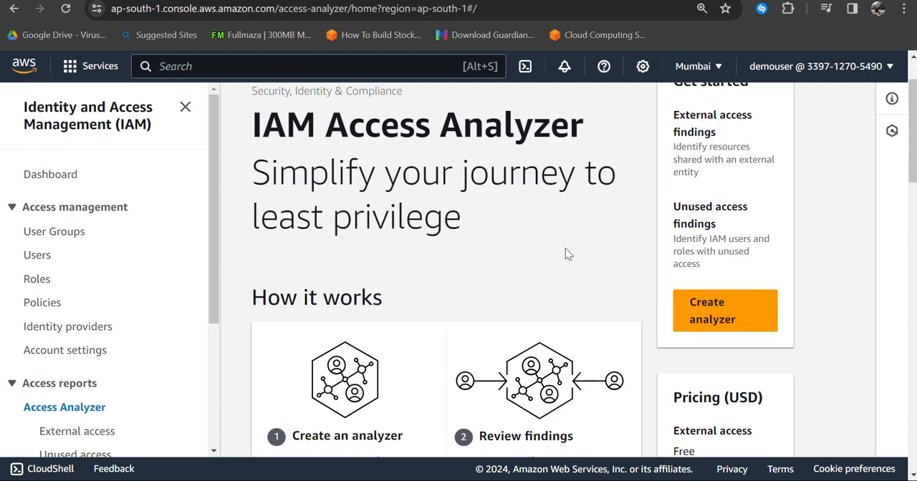
{"action": "left_click_drag", "start_coordinate": [674, 239], "coordinate": [751, 251]}
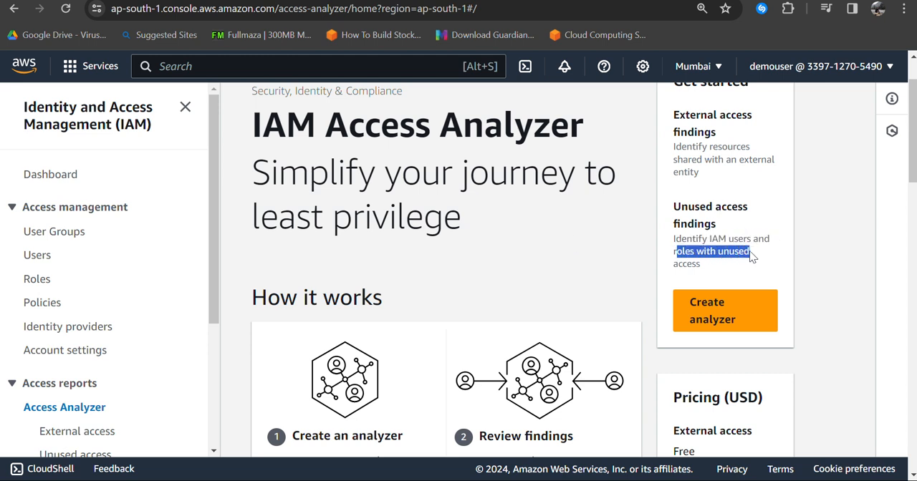
{"action": "double_click", "coordinate": [687, 264]}
Step: Create an analyzer for External access analysis in Asia Pacific (Mumbai) with the default settings and no tags
{"action": "left_click", "coordinate": [714, 304]}
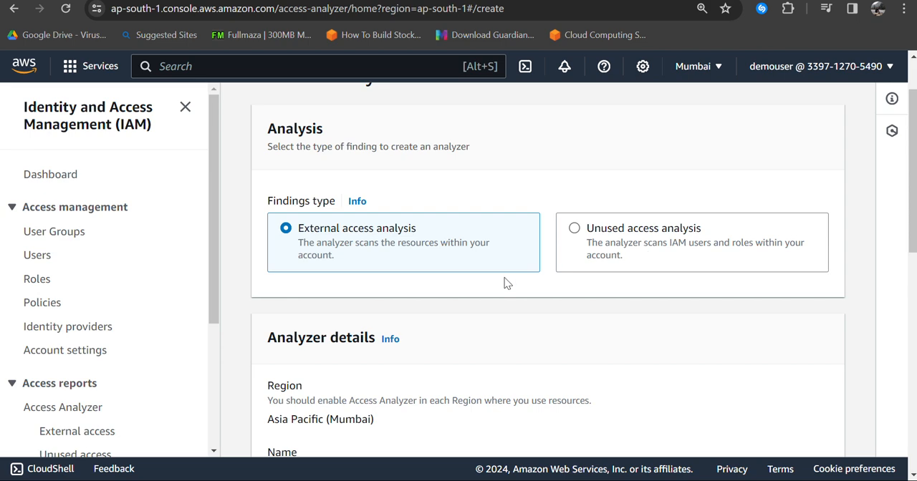
{"action": "scroll", "coordinate": [518, 272], "scroll_direction": "down", "scroll_amount": 3}
{"action": "scroll", "coordinate": [504, 290], "scroll_direction": "down", "scroll_amount": 5}
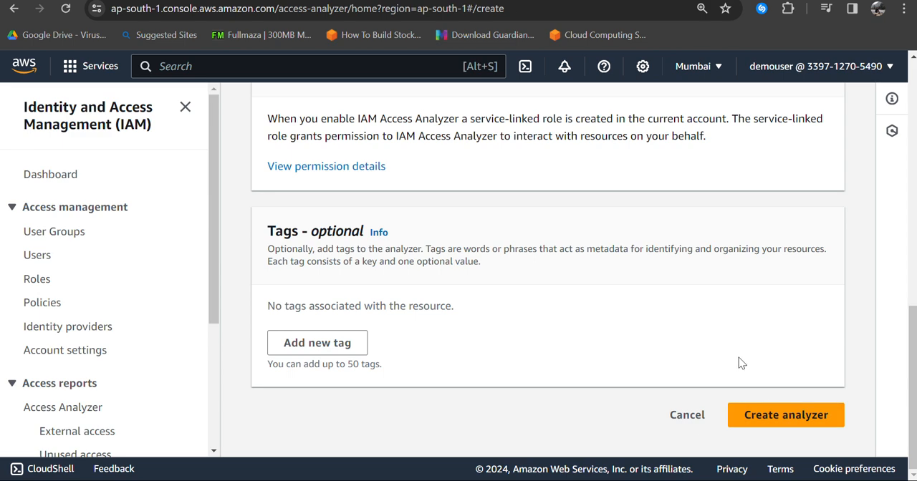
{"action": "scroll", "coordinate": [741, 367], "scroll_direction": "up", "scroll_amount": 3}
{"action": "scroll", "coordinate": [744, 372], "scroll_direction": "down", "scroll_amount": 3}
{"action": "left_click", "coordinate": [783, 416]}
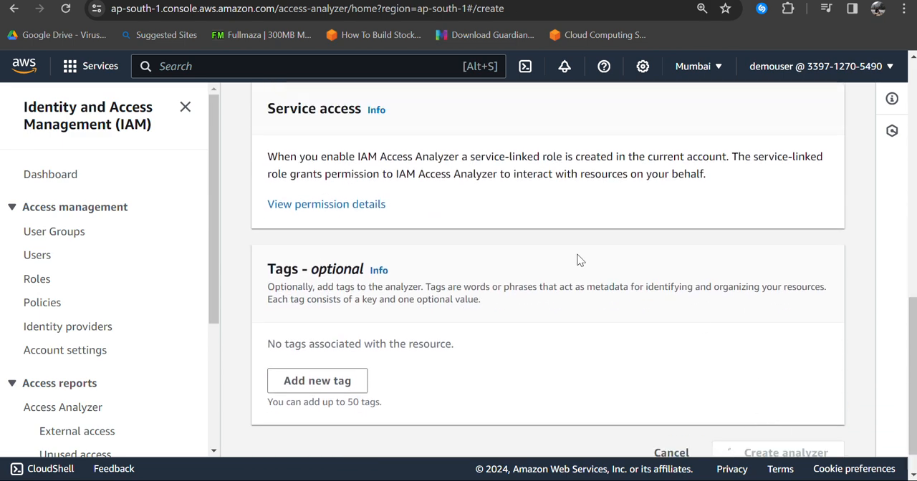
{"action": "scroll", "coordinate": [574, 246], "scroll_direction": "down", "scroll_amount": 10}
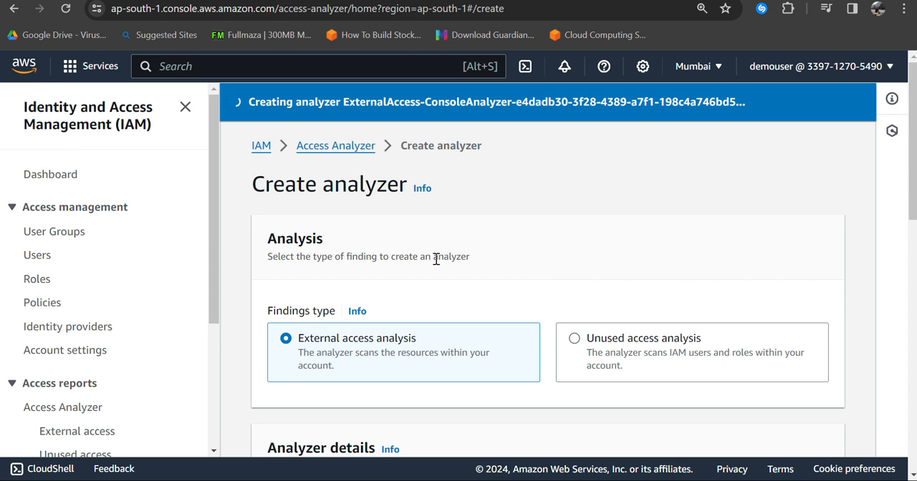
Step: Check the new analyzer's external access findings, and open the Access Analyzer summary to view the unused access section
{"action": "scroll", "coordinate": [451, 284], "scroll_direction": "down", "scroll_amount": 3}
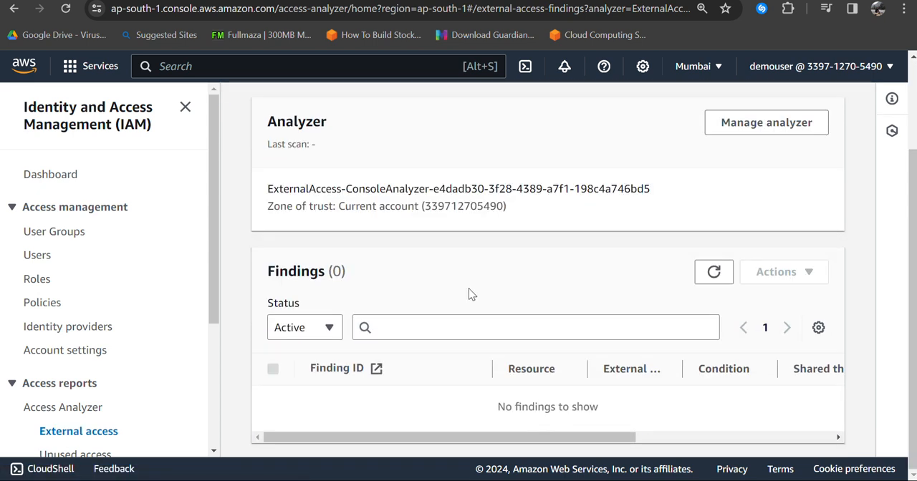
{"action": "left_click_drag", "start_coordinate": [479, 411], "coordinate": [648, 414]}
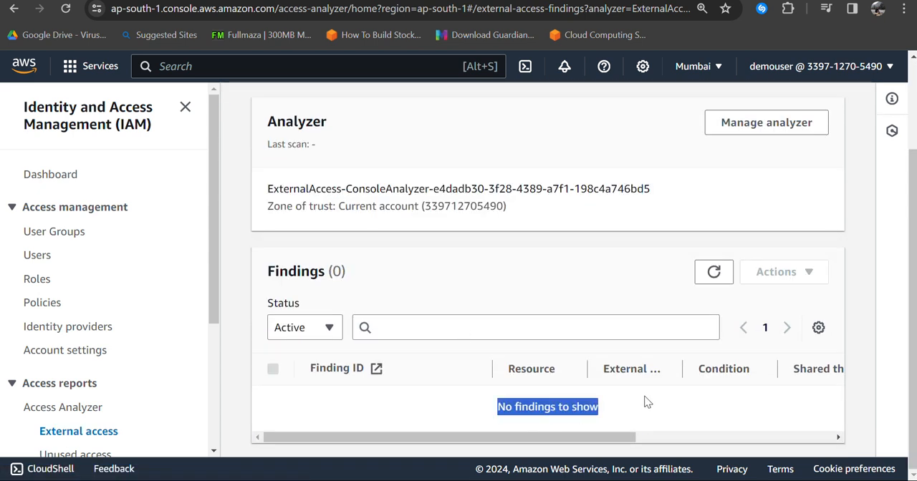
{"action": "scroll", "coordinate": [439, 179], "scroll_direction": "up", "scroll_amount": 2}
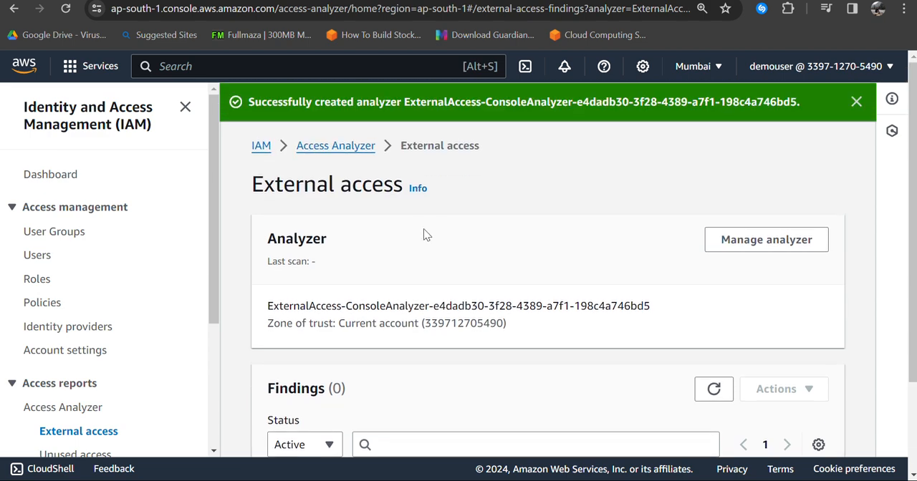
{"action": "left_click", "coordinate": [334, 147]}
{"action": "scroll", "coordinate": [579, 308], "scroll_direction": "down", "scroll_amount": 3}
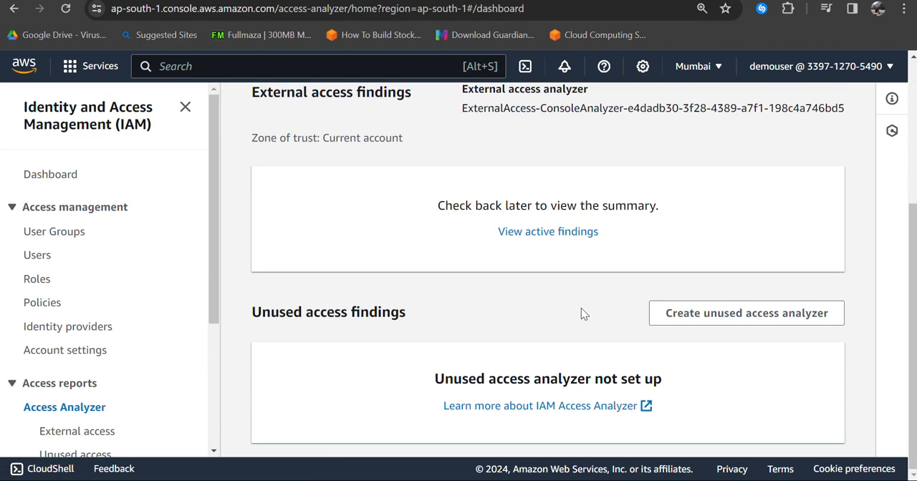
{"action": "scroll", "coordinate": [581, 308], "scroll_direction": "up", "scroll_amount": 1}
{"action": "scroll", "coordinate": [595, 340], "scroll_direction": "down", "scroll_amount": 1}
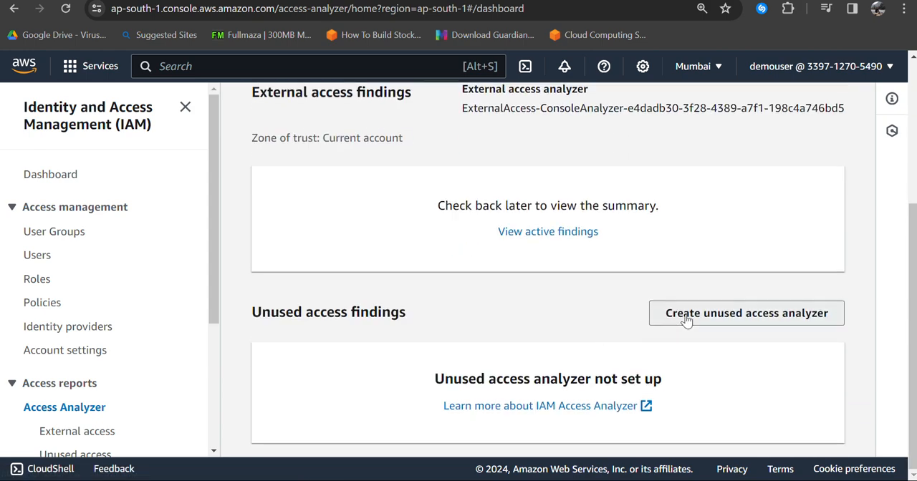
Step: Open the creation form for an unused access analyzer and examine its tracking period, region, selected account, service access and tags sections
{"action": "left_click", "coordinate": [688, 320]}
{"action": "scroll", "coordinate": [415, 330], "scroll_direction": "down", "scroll_amount": 6}
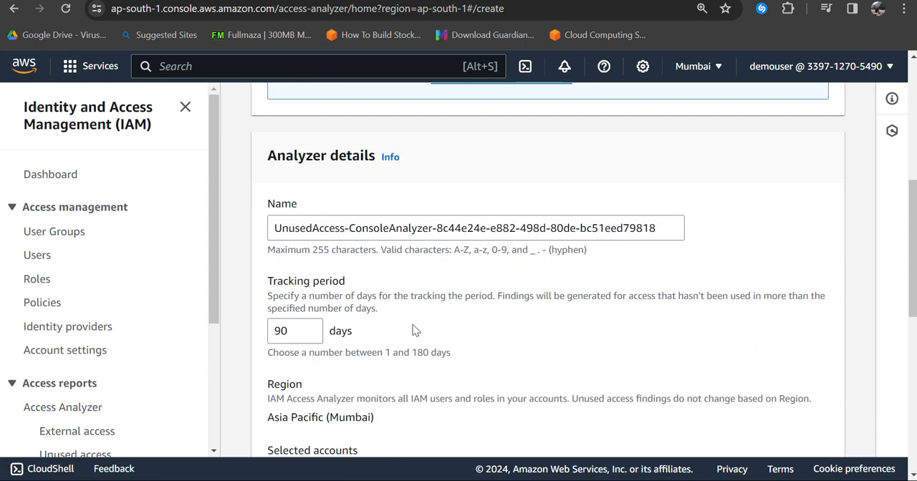
{"action": "scroll", "coordinate": [400, 313], "scroll_direction": "up", "scroll_amount": 2}
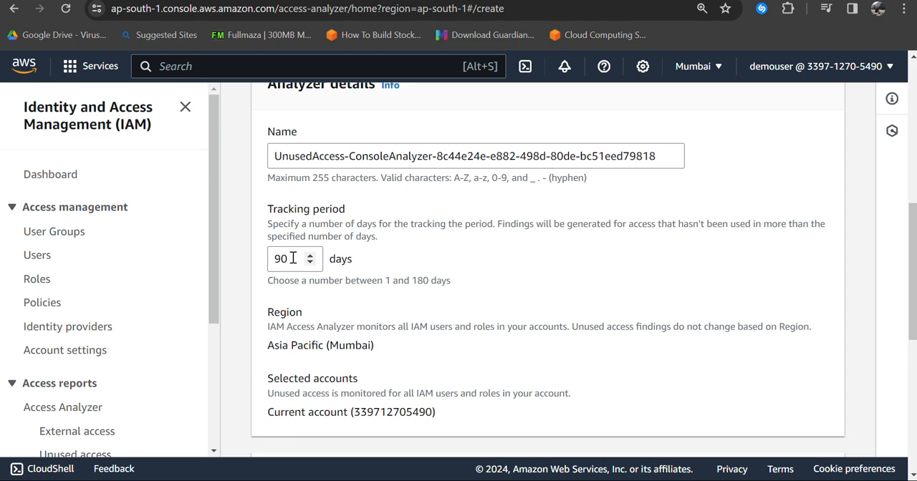
{"action": "scroll", "coordinate": [358, 312], "scroll_direction": "down", "scroll_amount": 1}
{"action": "left_click_drag", "start_coordinate": [287, 286], "coordinate": [389, 303]}
{"action": "scroll", "coordinate": [394, 323], "scroll_direction": "down", "scroll_amount": 2}
{"action": "left_click_drag", "start_coordinate": [460, 195], "coordinate": [360, 196]}
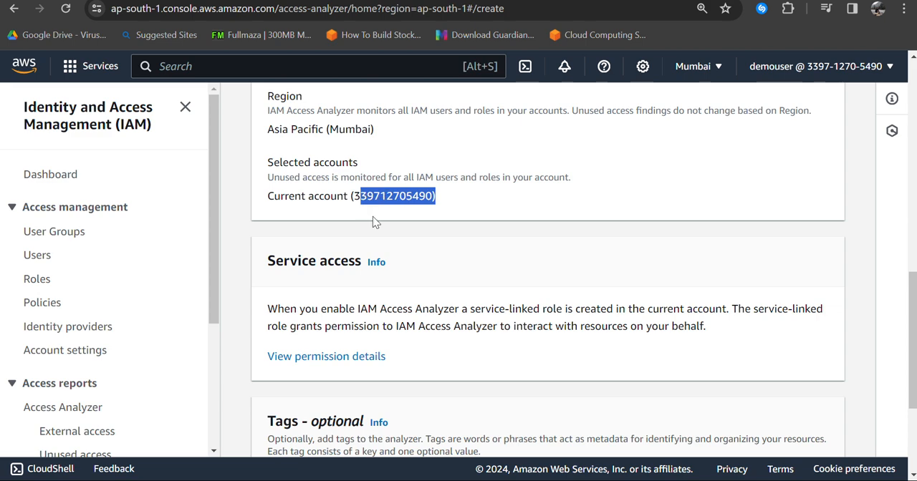
{"action": "scroll", "coordinate": [409, 300], "scroll_direction": "down", "scroll_amount": 3}
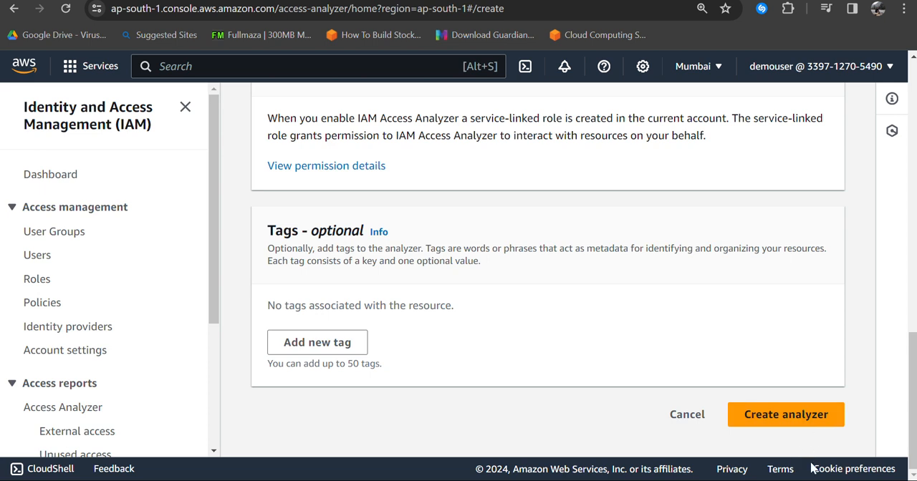
{"action": "mouse_move", "coordinate": [801, 479]}
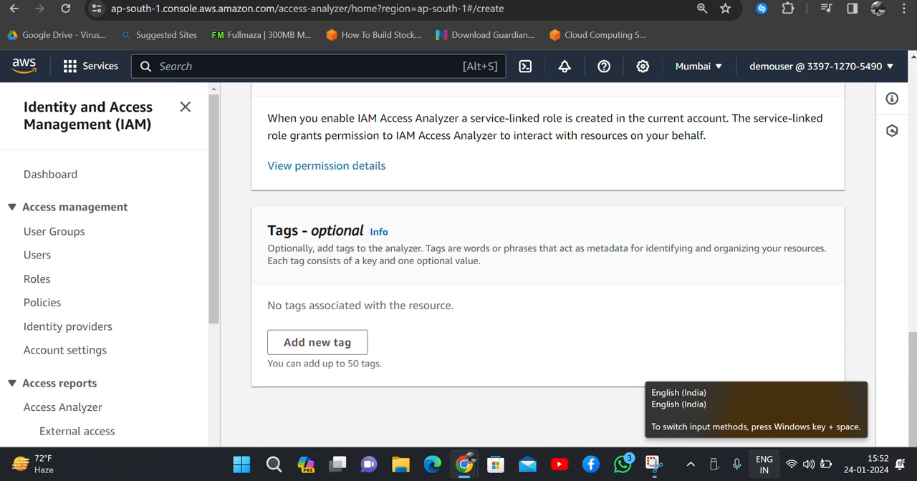
Step: Leave the creation form for the Access Analyzer summary, and open the active findings of the external access analyzer
{"action": "scroll", "coordinate": [807, 301], "scroll_direction": "up", "scroll_amount": 15}
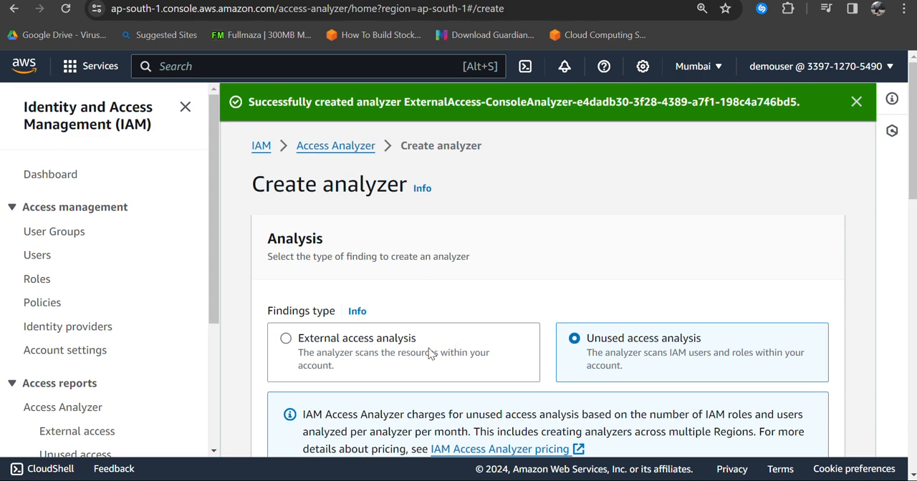
{"action": "left_click", "coordinate": [326, 144]}
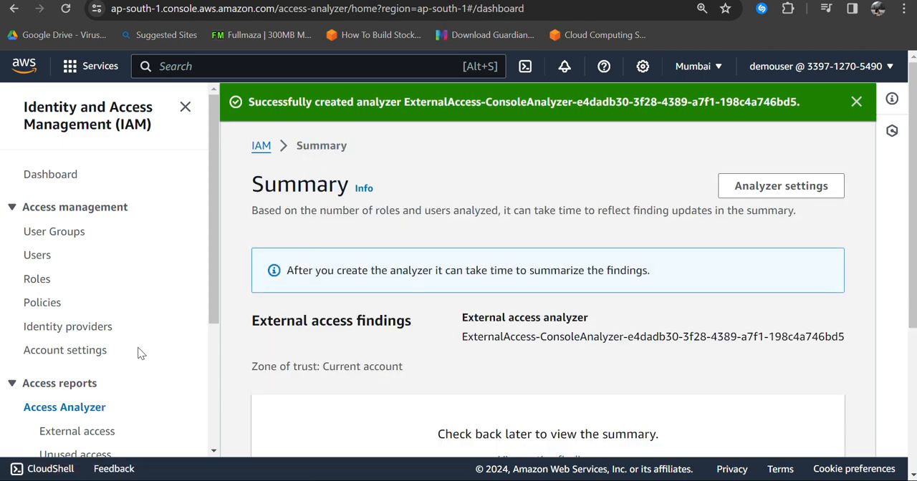
{"action": "scroll", "coordinate": [825, 323], "scroll_direction": "down", "scroll_amount": 3}
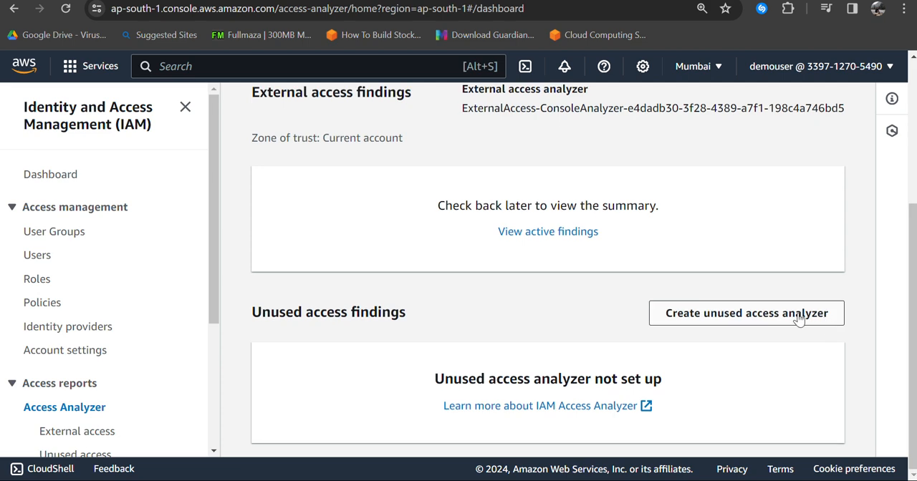
{"action": "scroll", "coordinate": [566, 246], "scroll_direction": "up", "scroll_amount": 3}
{"action": "scroll", "coordinate": [583, 248], "scroll_direction": "down", "scroll_amount": 3}
{"action": "left_click", "coordinate": [577, 237]}
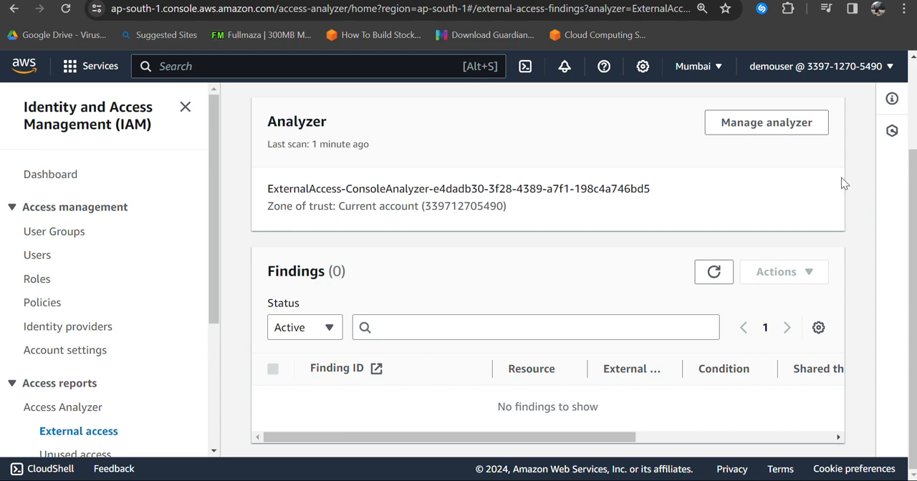
Step: Delete the external access analyzer, confirming with "delete", and dismiss the notifications
{"action": "scroll", "coordinate": [714, 191], "scroll_direction": "up", "scroll_amount": 2}
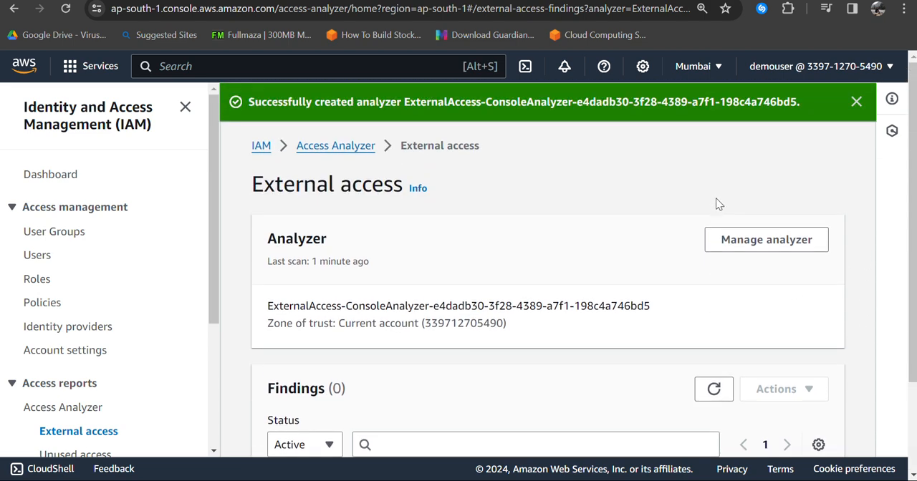
{"action": "left_click", "coordinate": [759, 252]}
{"action": "left_click", "coordinate": [353, 253]}
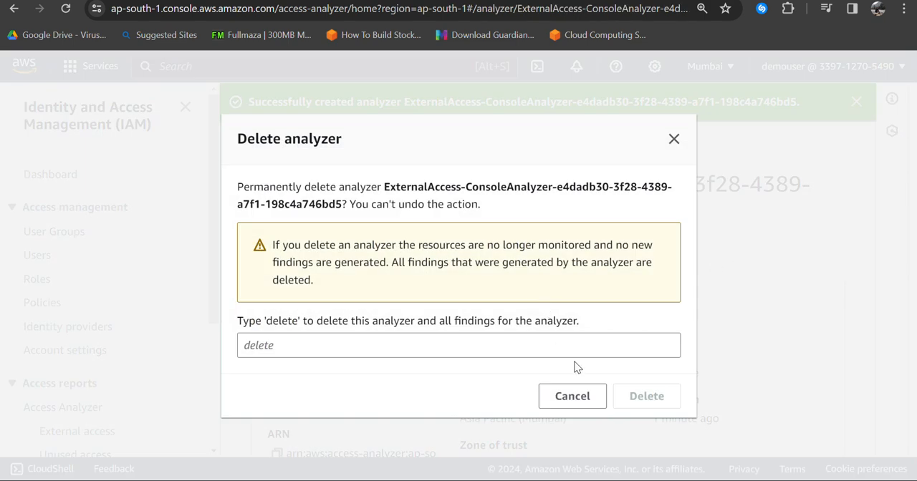
{"action": "left_click", "coordinate": [506, 347]}
{"action": "type", "text": "delete"}
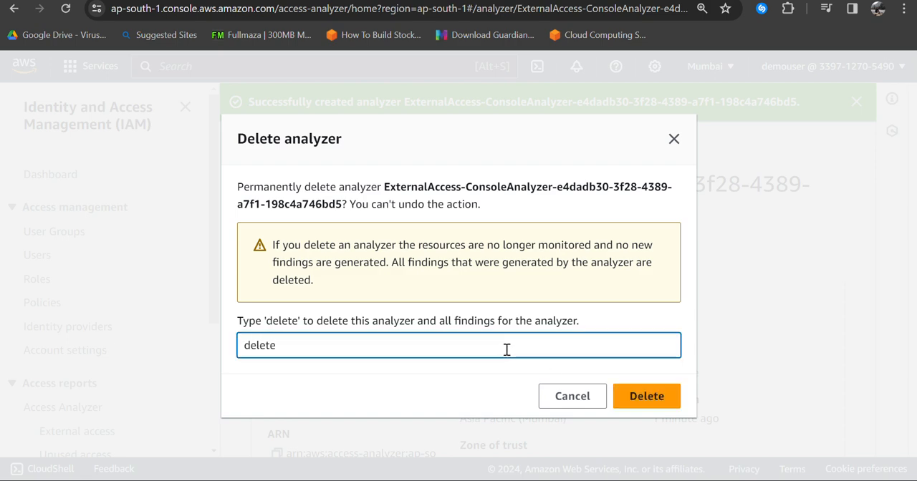
{"action": "left_click", "coordinate": [636, 391]}
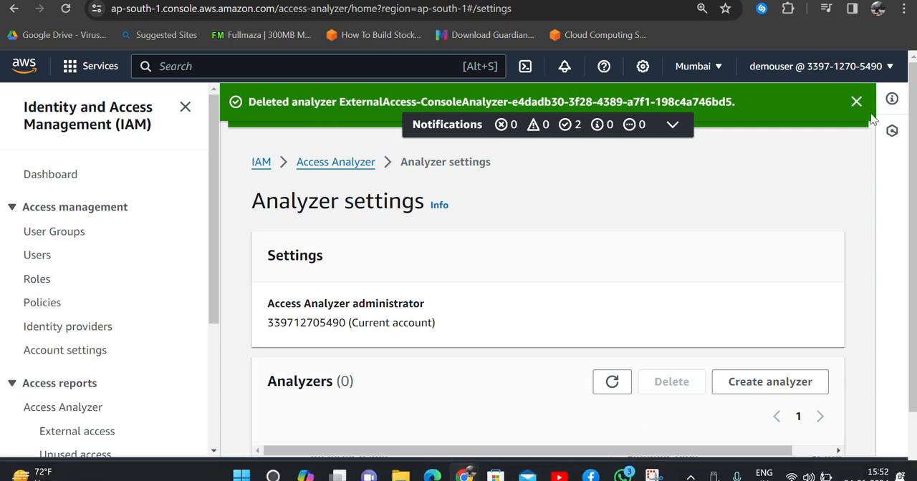
{"action": "left_click", "coordinate": [855, 102]}
{"action": "left_click", "coordinate": [849, 104]}
Step: Look over the remaining Access reports entries down to Service control policies, and search for "s3" to open the S3 console
{"action": "scroll", "coordinate": [33, 342], "scroll_direction": "down", "scroll_amount": 3}
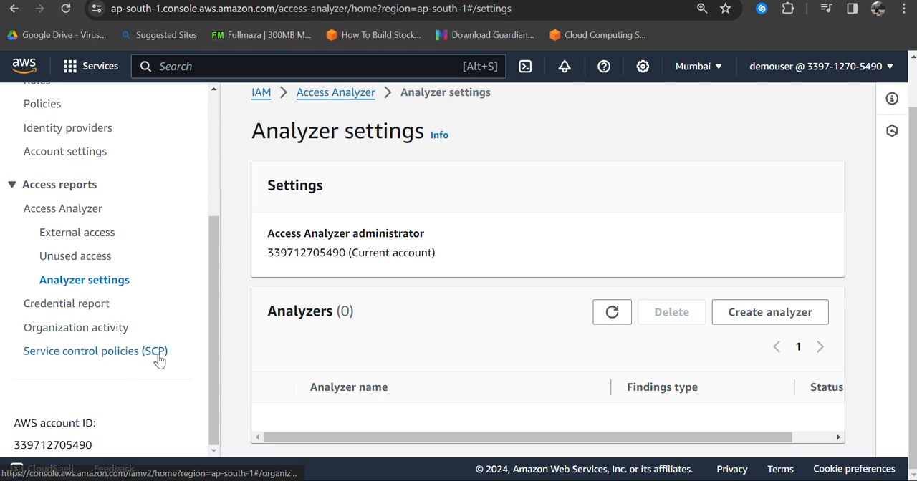
{"action": "left_click_drag", "start_coordinate": [210, 331], "coordinate": [212, 206]}
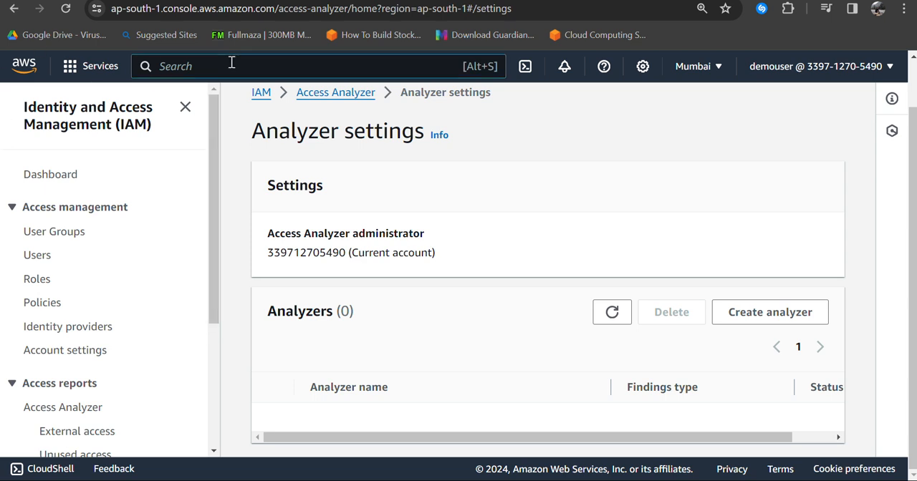
{"action": "type", "text": "s3"}
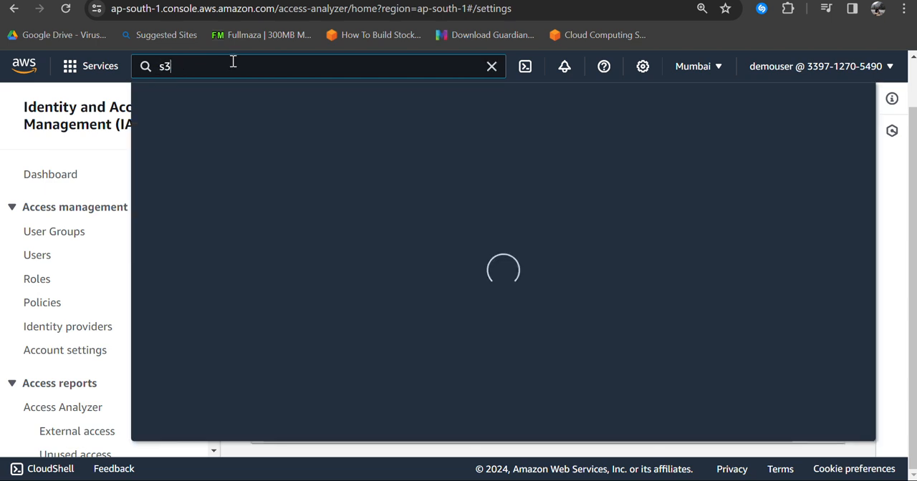
{"action": "left_click", "coordinate": [378, 188]}
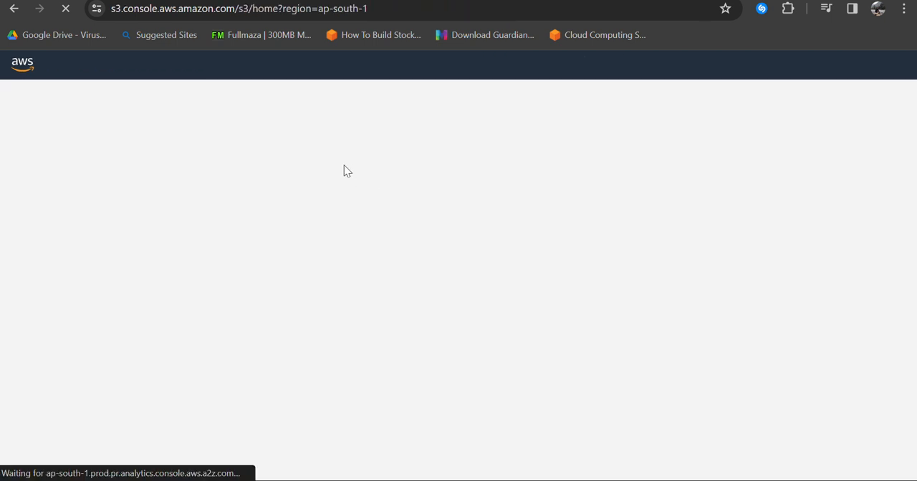